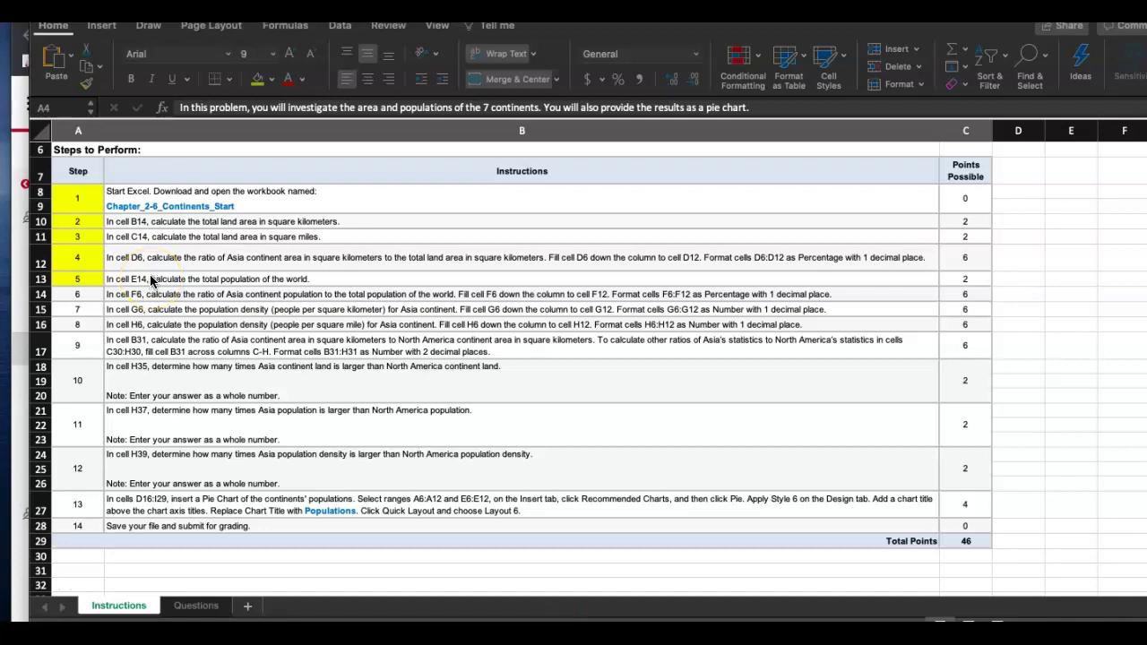
Following instruction step 6, enter =E6/E14 in F6 of the Questions sheet for Asia's share of world population
{"action": "scroll", "coordinate": [149, 277], "scroll_direction": "up", "scroll_amount": 5}
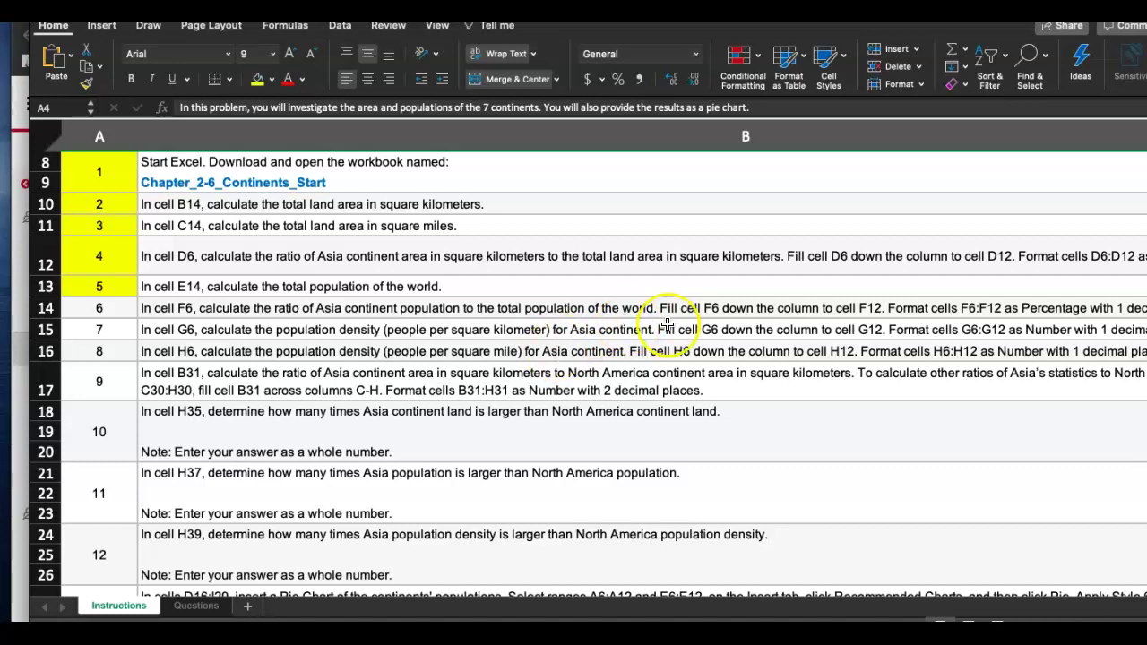
{"action": "scroll", "coordinate": [667, 325], "scroll_direction": "right", "scroll_amount": 3}
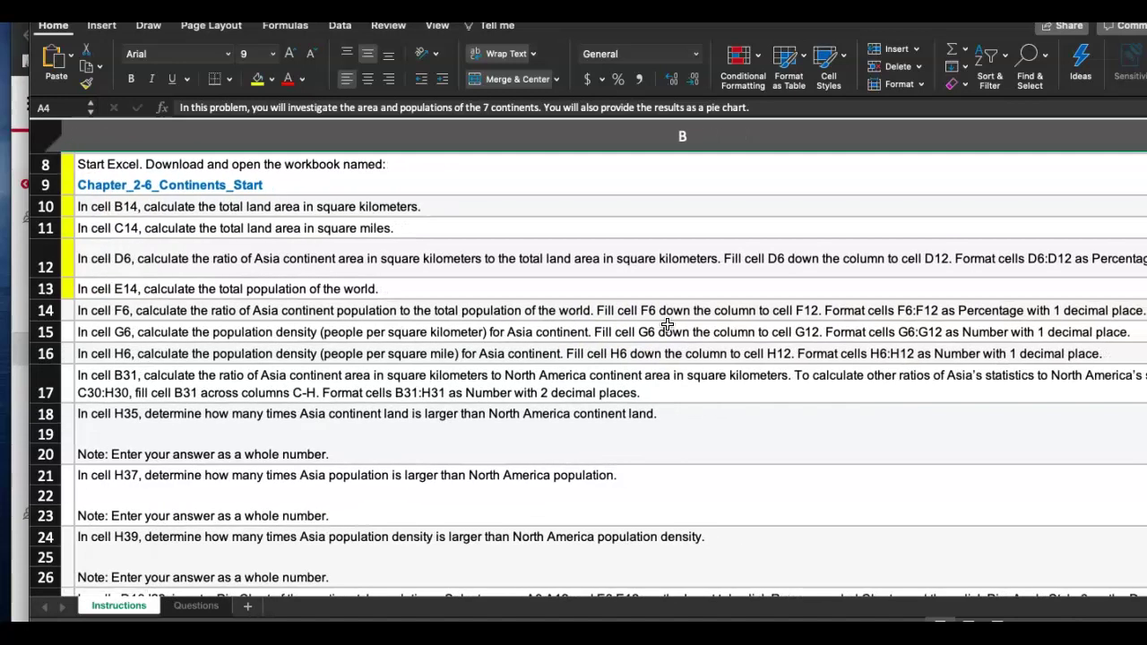
{"action": "scroll", "coordinate": [768, 333], "scroll_direction": "right", "scroll_amount": 3}
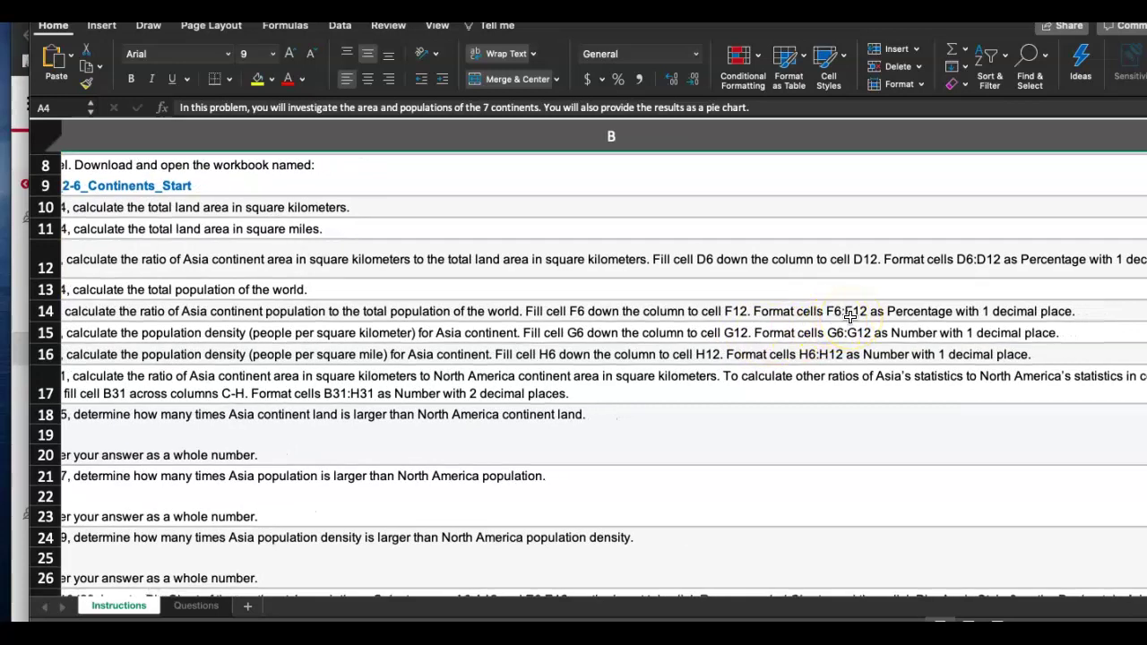
{"action": "scroll", "coordinate": [850, 315], "scroll_direction": "left", "scroll_amount": 5}
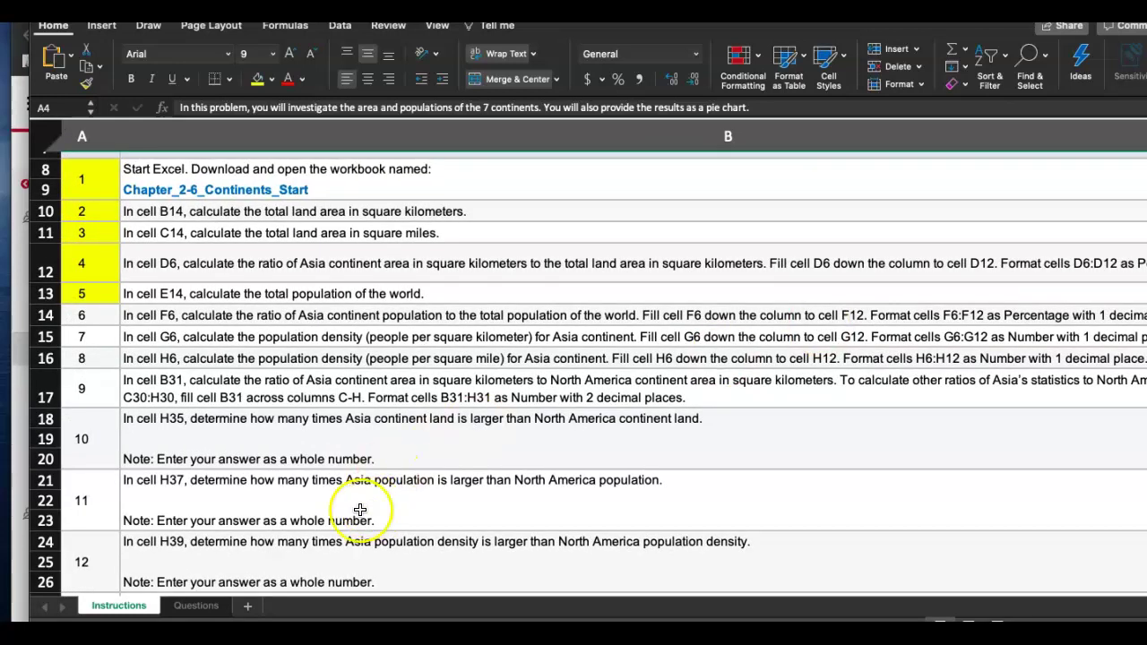
{"action": "left_click", "coordinate": [196, 607]}
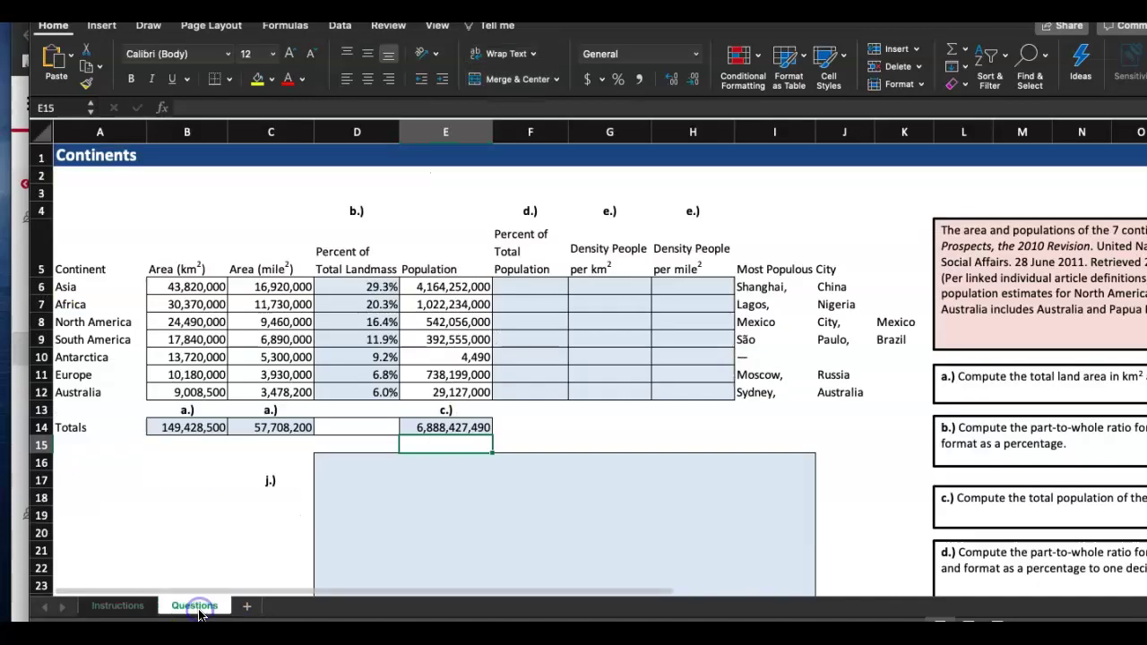
{"action": "left_click", "coordinate": [525, 287]}
{"action": "scroll", "coordinate": [525, 287], "scroll_direction": "up", "scroll_amount": 5}
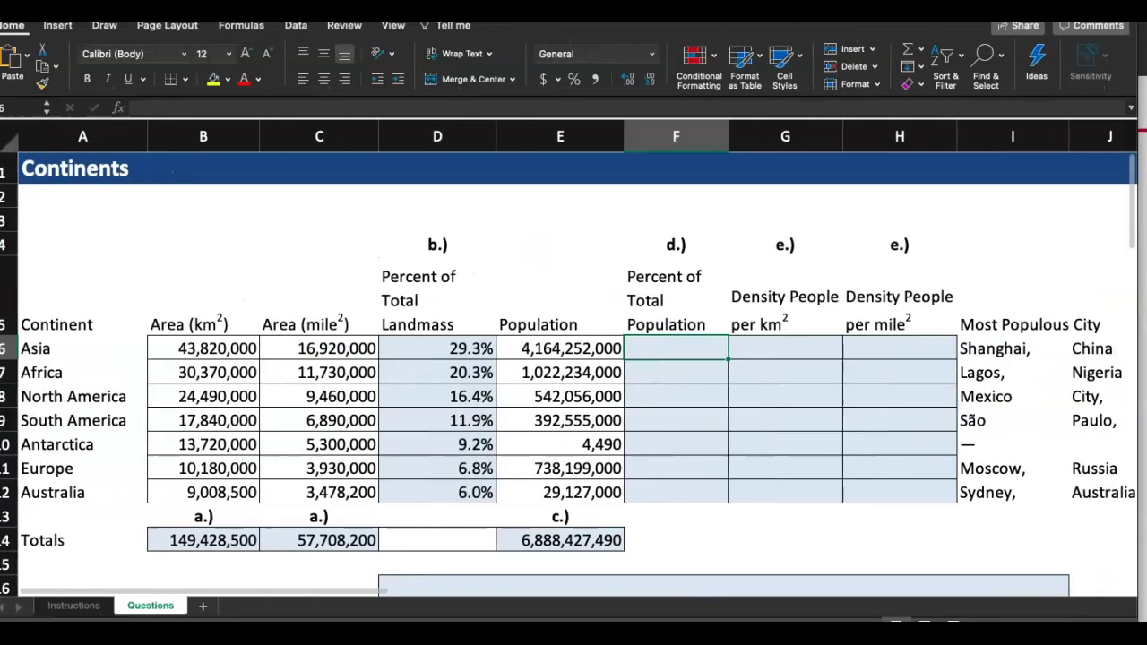
{"action": "type", "text": "="}
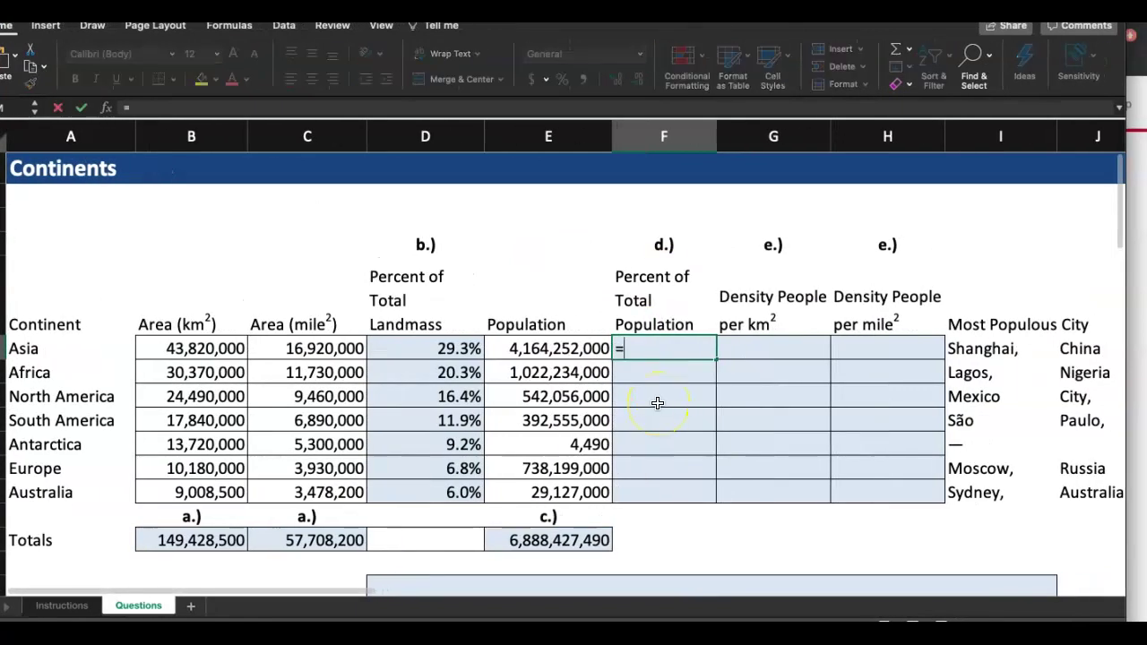
{"action": "left_click", "coordinate": [541, 348]}
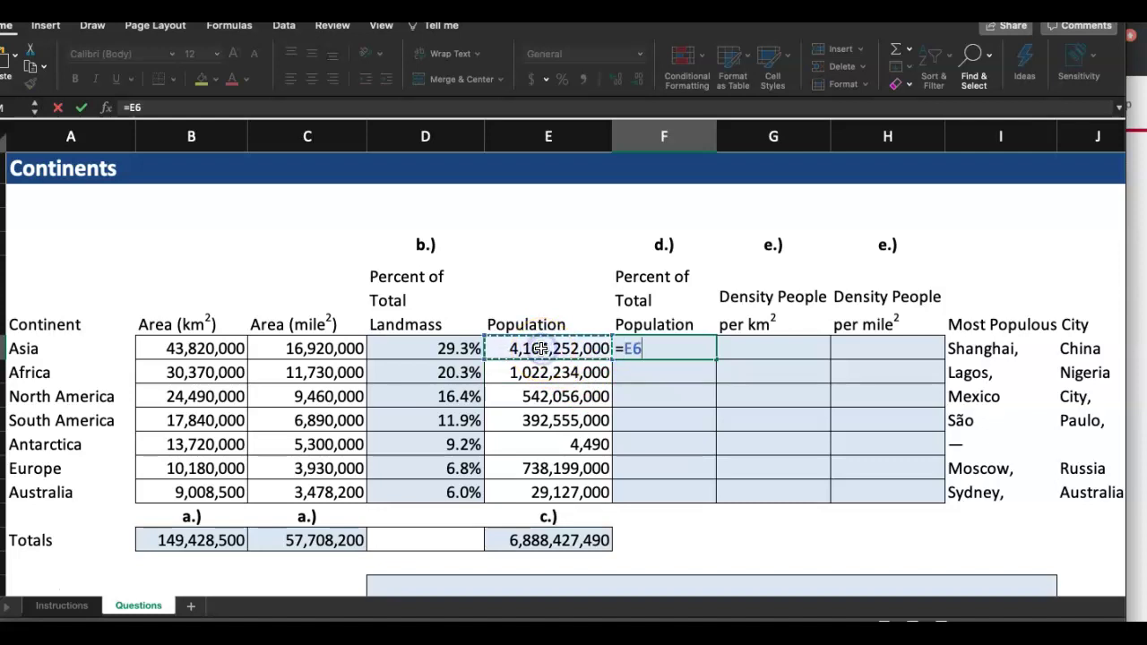
{"action": "type", "text": "/"}
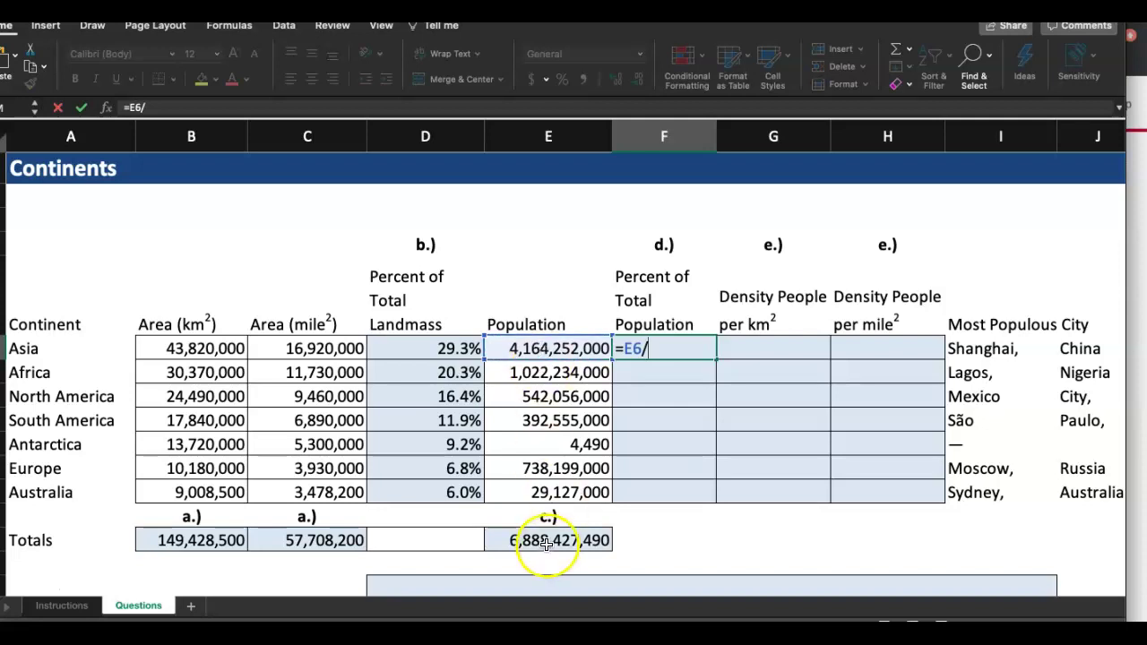
{"action": "scroll", "coordinate": [547, 545], "scroll_direction": "down", "scroll_amount": 3}
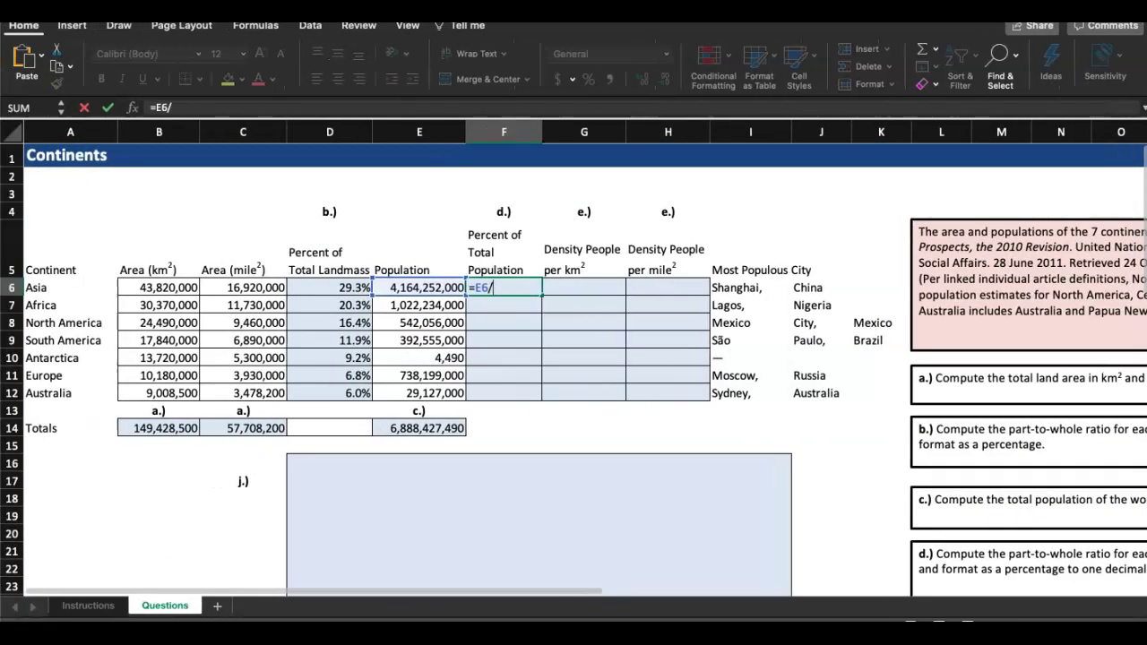
{"action": "left_click", "coordinate": [479, 429]}
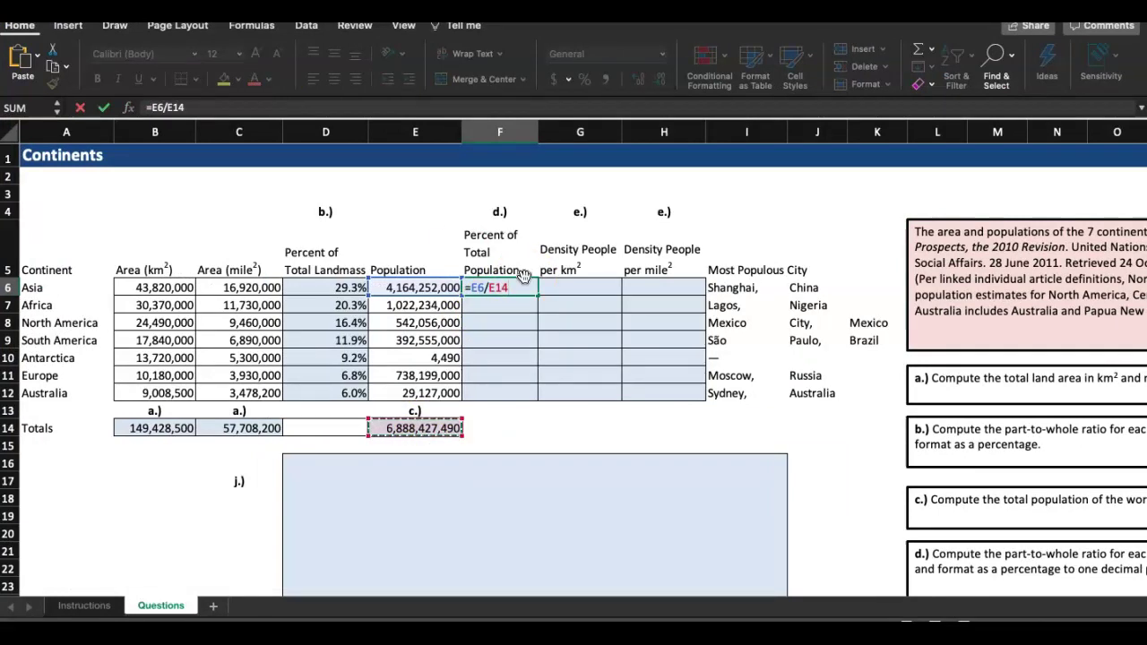
{"action": "scroll", "coordinate": [524, 276], "scroll_direction": "up", "scroll_amount": 5}
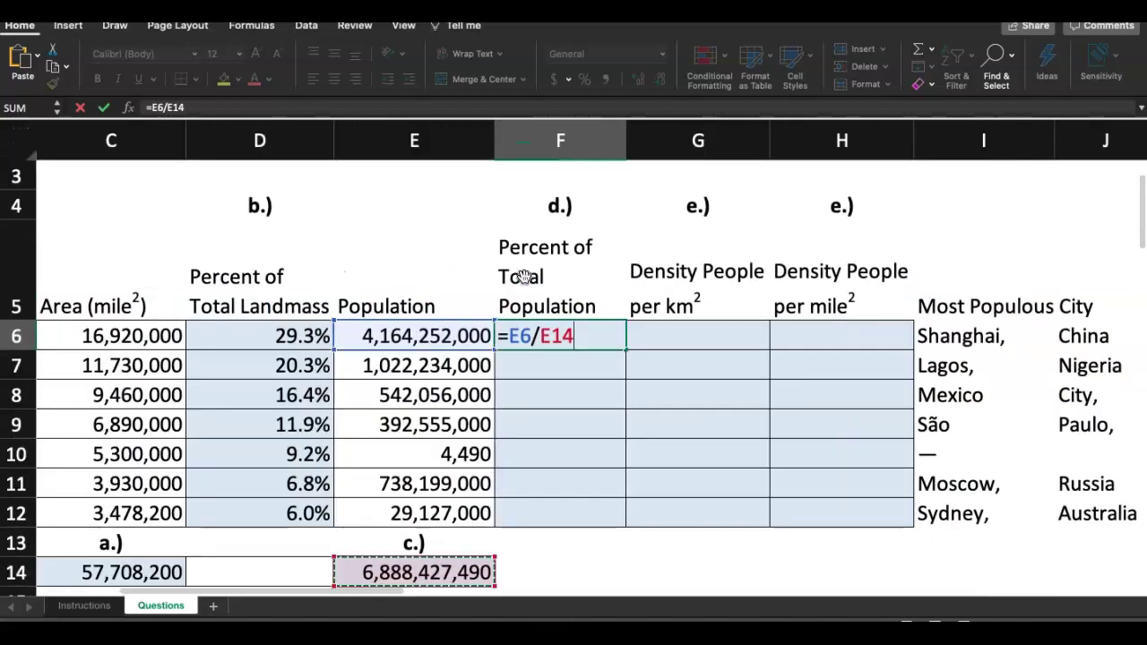
{"action": "key", "text": "Return"}
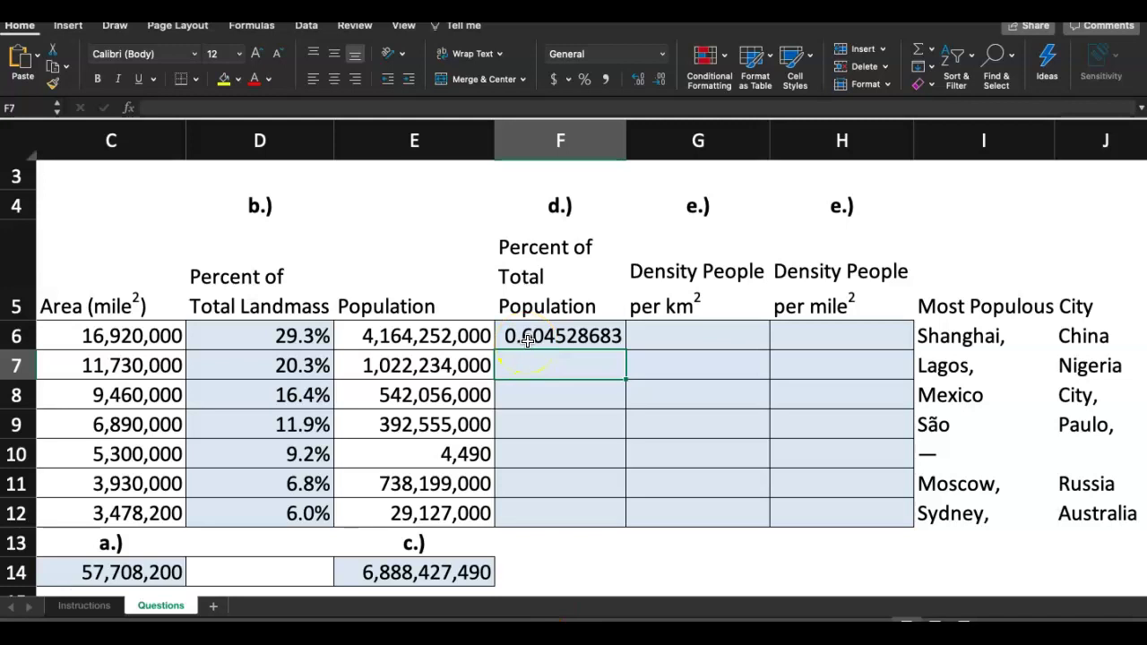
Format cell F6 as Percentage with one decimal place
{"action": "left_click", "coordinate": [528, 340]}
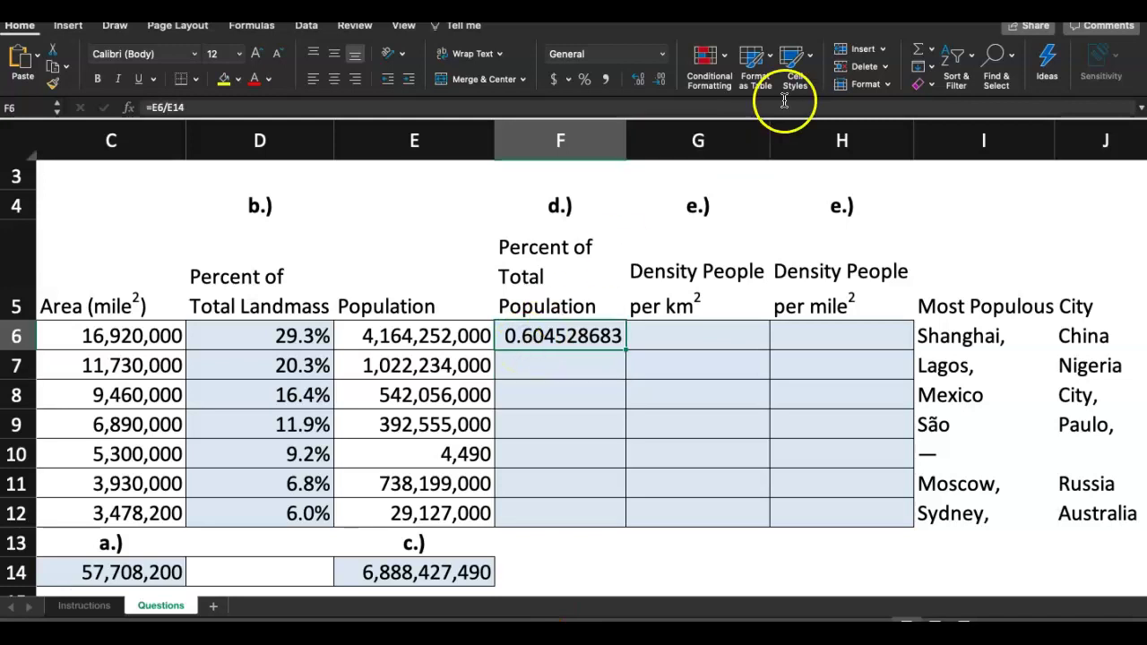
{"action": "left_click", "coordinate": [662, 56]}
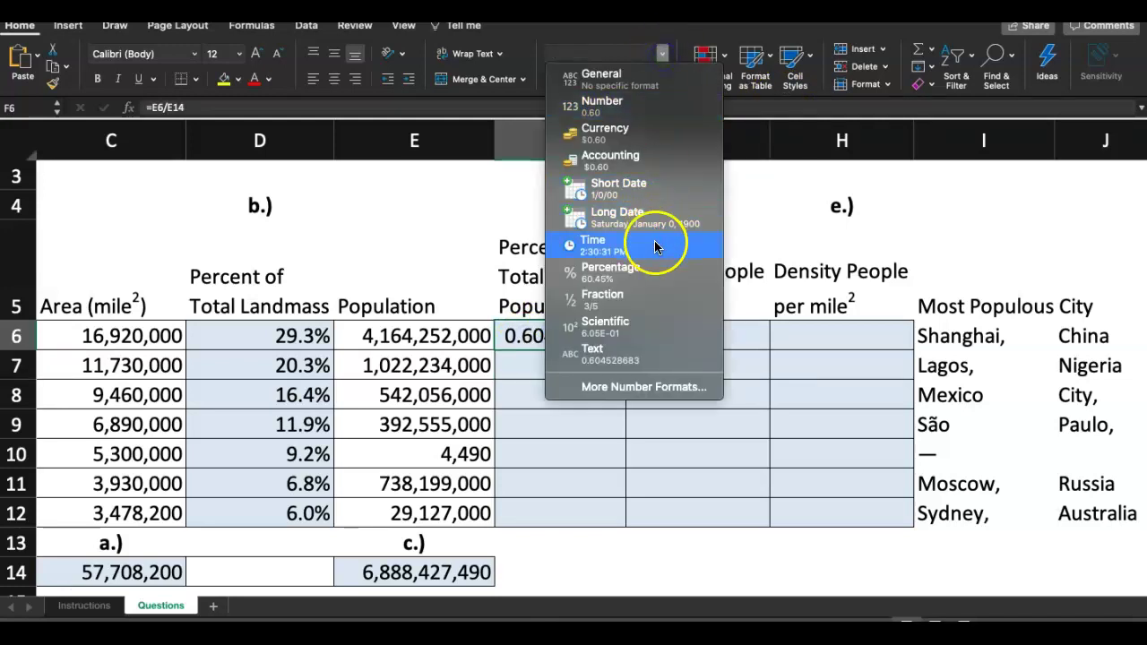
{"action": "left_click", "coordinate": [653, 267]}
{"action": "left_click", "coordinate": [662, 83]}
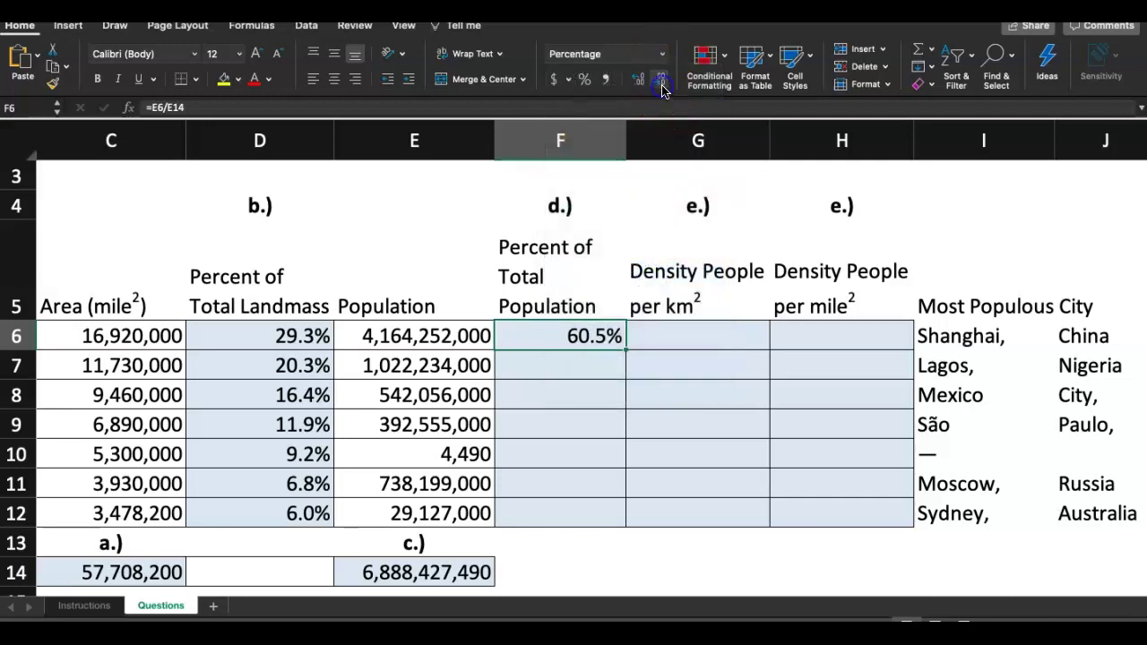
Try to fill the Percent of Total Population formula from F6 down through F12
{"action": "scroll", "coordinate": [622, 352], "scroll_direction": "down", "scroll_amount": 3}
{"action": "scroll", "coordinate": [622, 353], "scroll_direction": "left", "scroll_amount": 2}
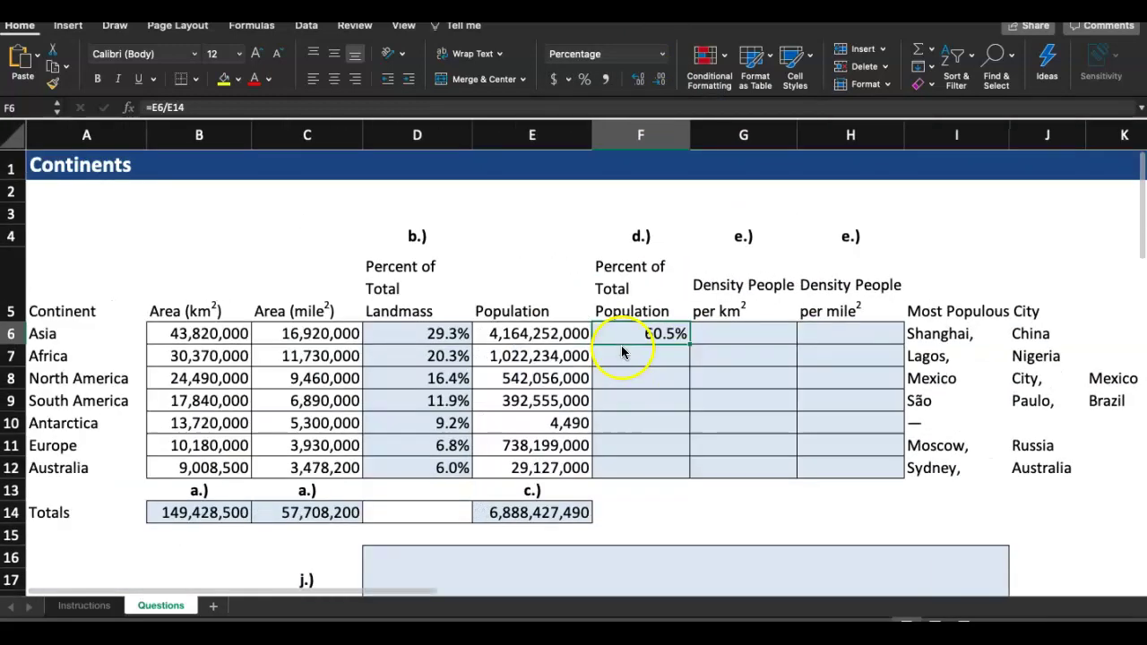
{"action": "left_click_drag", "start_coordinate": [688, 343], "coordinate": [686, 481]}
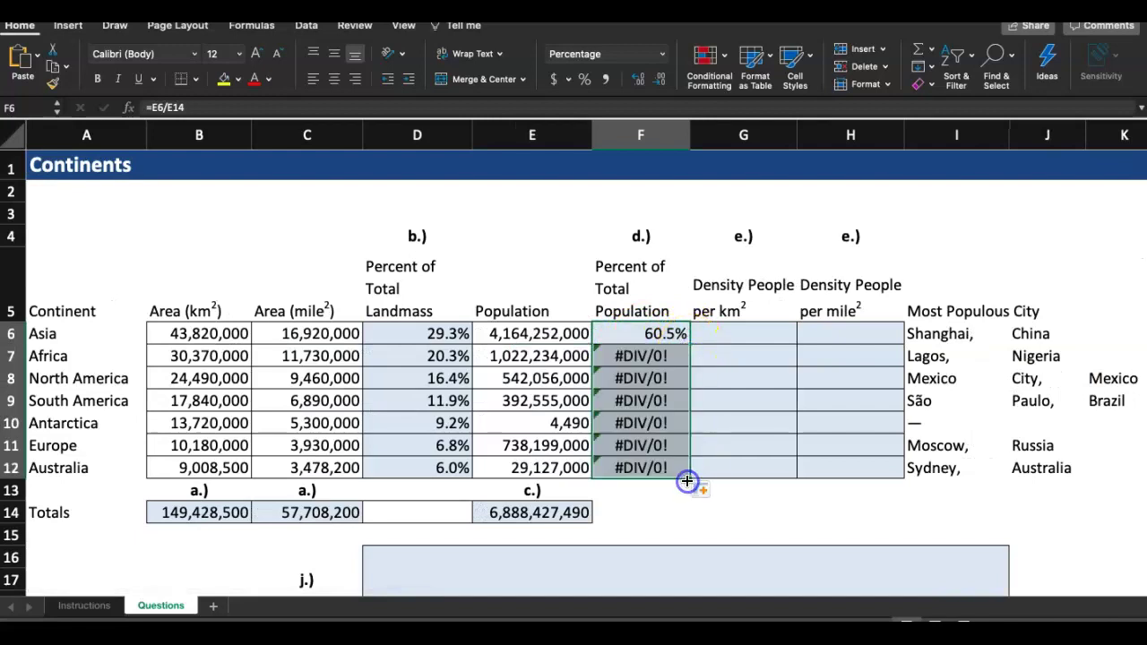
{"action": "left_click", "coordinate": [726, 421]}
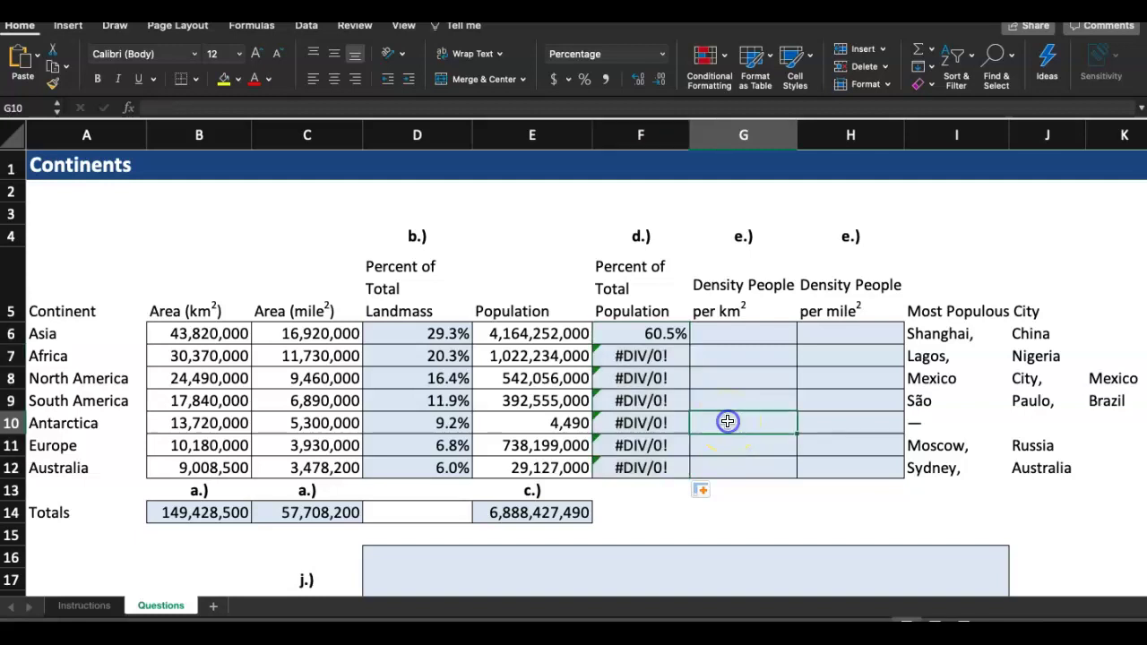
Inspect the cell references in the filled formulas for North America, South America and Antarctica in F8, F9 and F10
{"action": "double_click", "coordinate": [670, 381]}
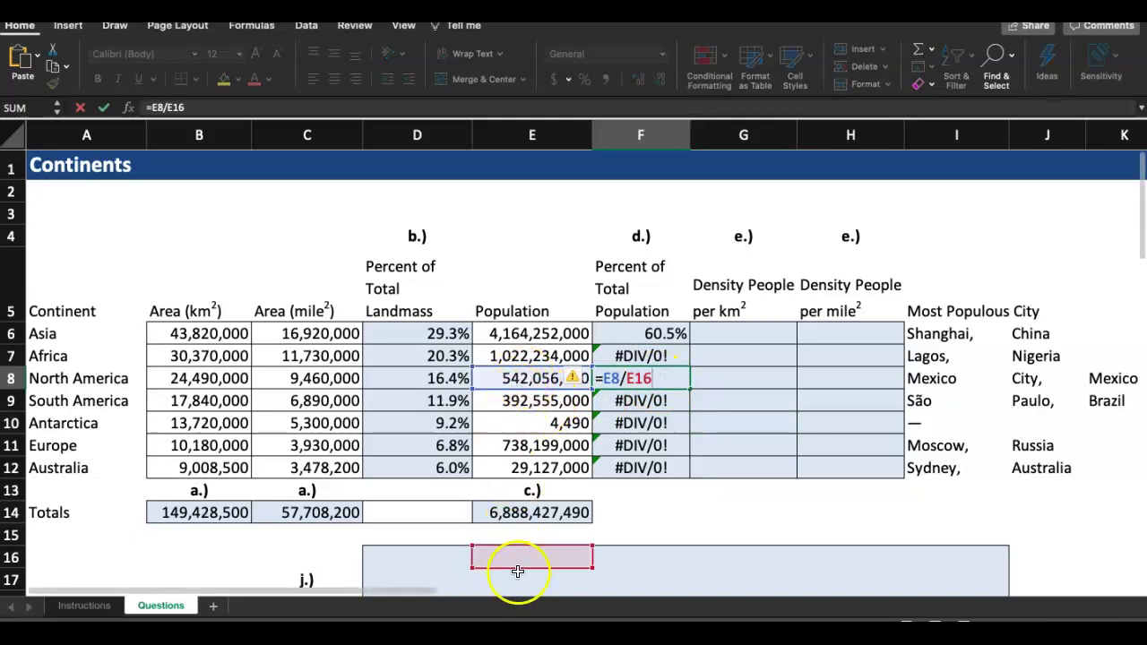
{"action": "key", "text": "Return"}
{"action": "double_click", "coordinate": [644, 400]}
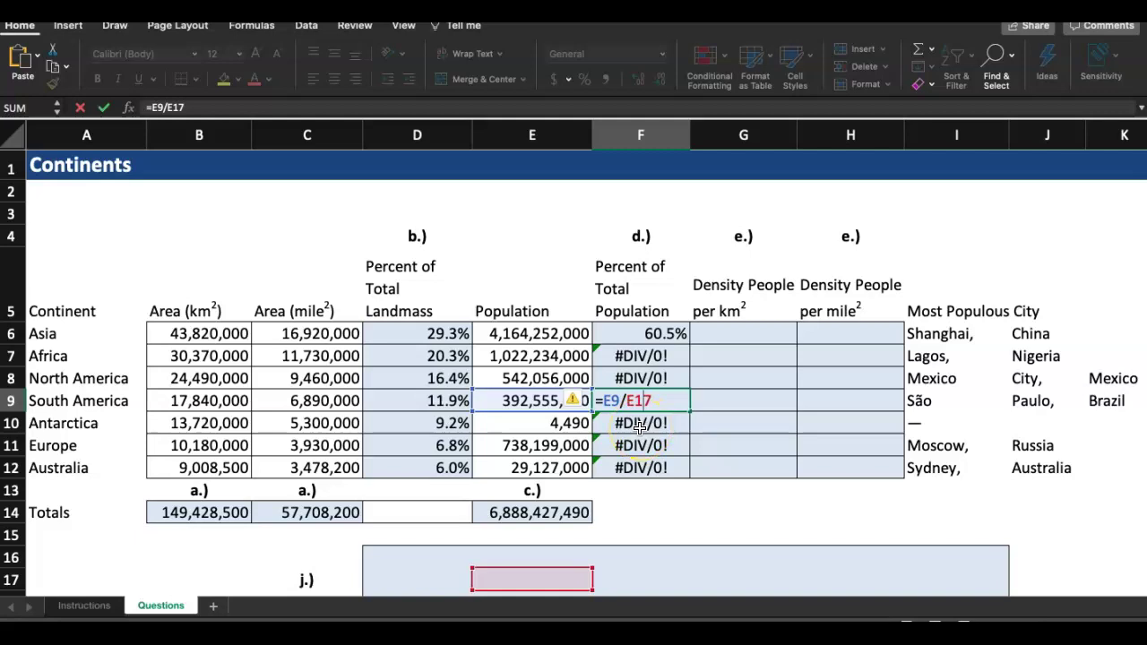
{"action": "key", "text": "Return"}
{"action": "double_click", "coordinate": [640, 425]}
{"action": "key", "text": "Escape"}
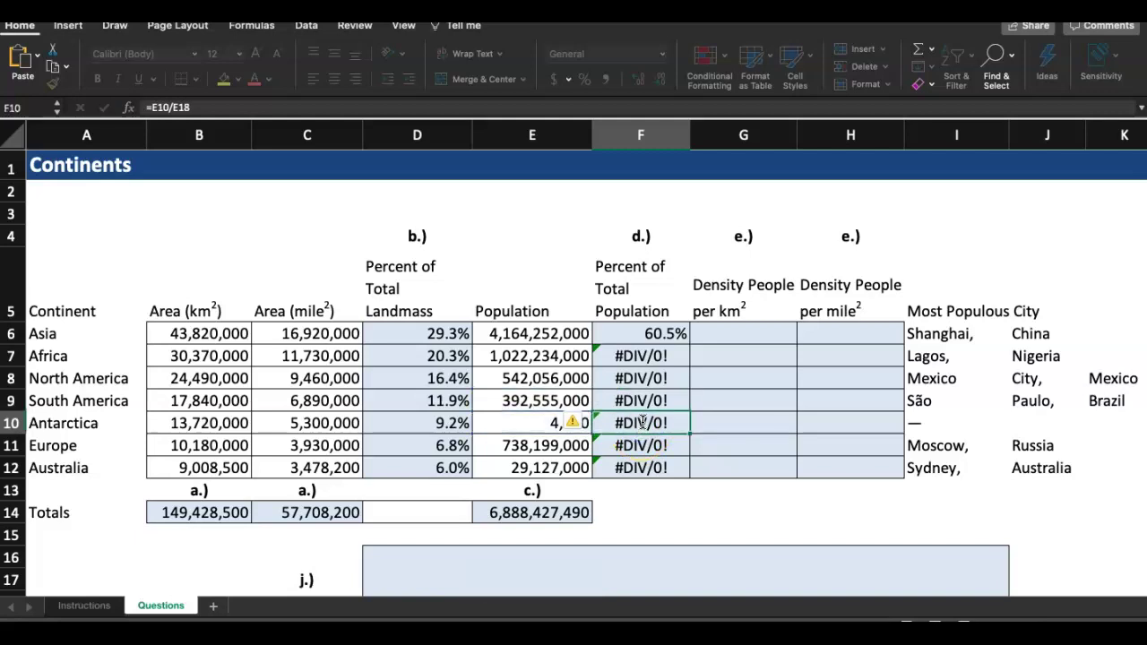
Undo the fill of the Percent of Total Population formula below F6
{"action": "key", "text": "ctrl+z"}
{"action": "key", "text": "ctrl+z"}
{"action": "key", "text": "ctrl+z"}
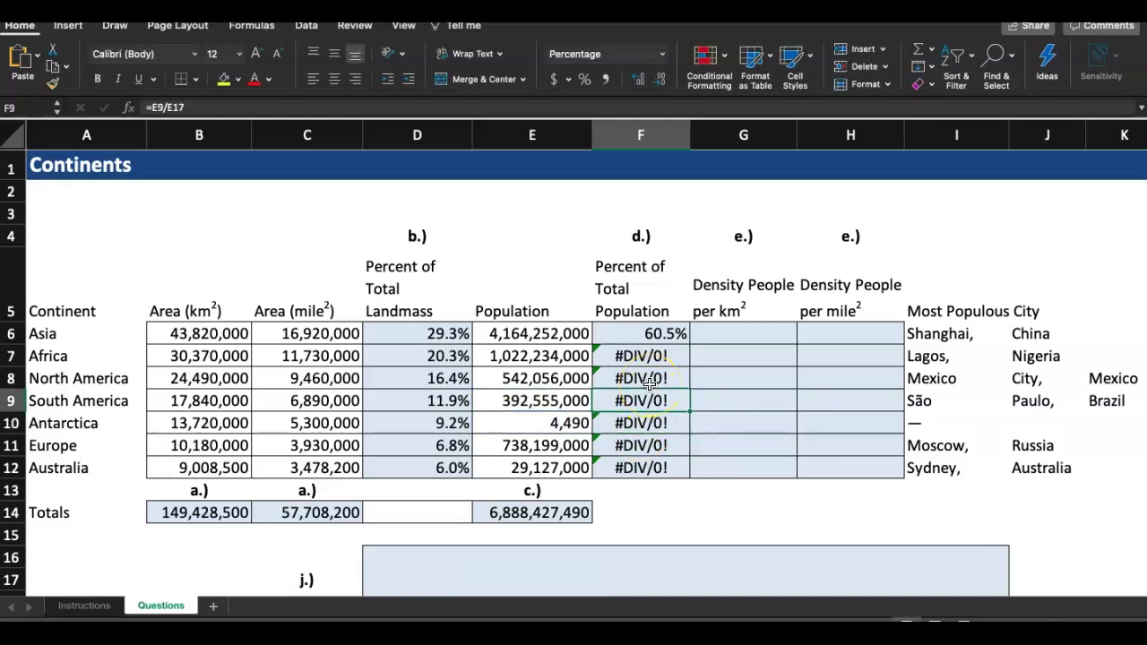
Make the world population reference in F6 absolute so the formula reads =E6/$E$14
{"action": "left_click", "coordinate": [542, 512]}
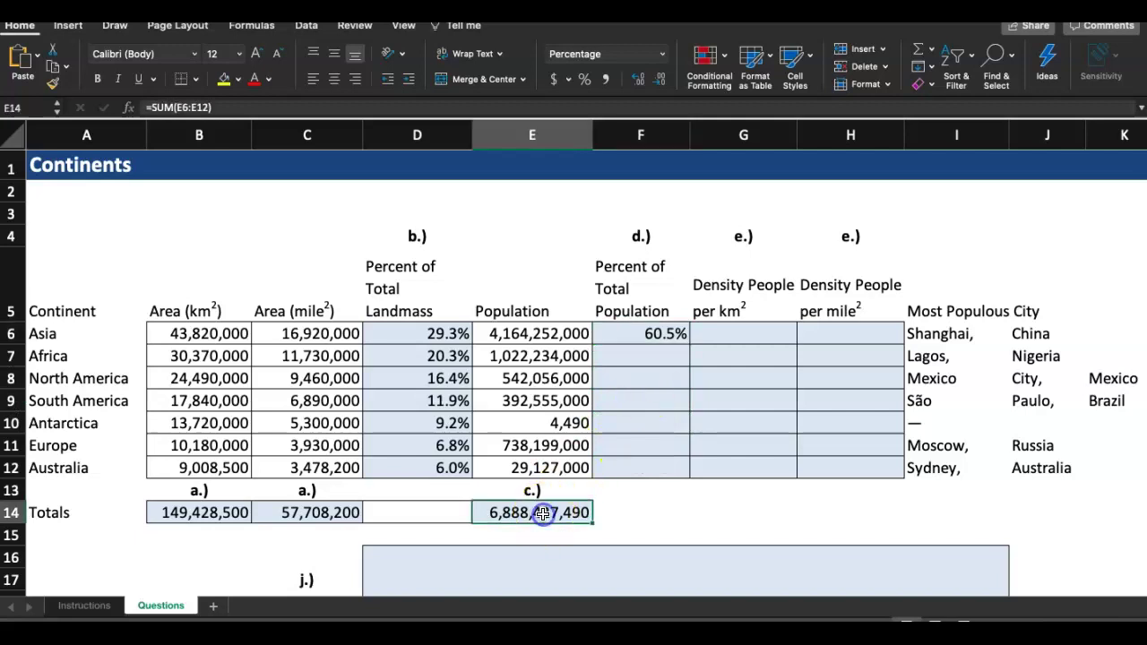
{"action": "double_click", "coordinate": [663, 334]}
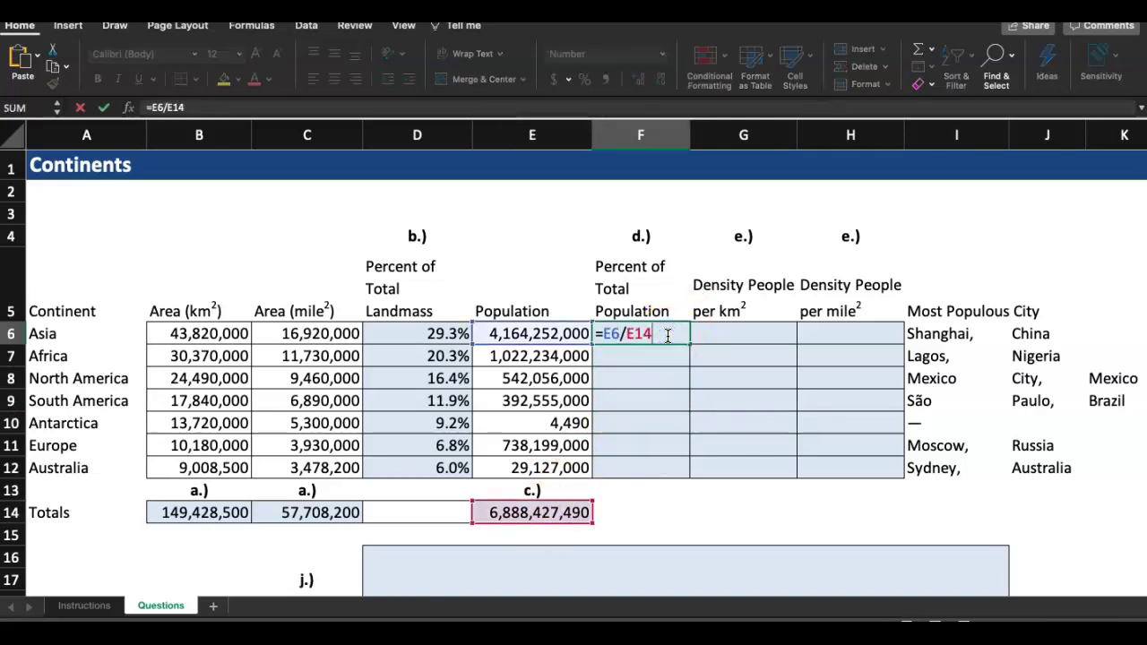
{"action": "left_click", "coordinate": [643, 334]}
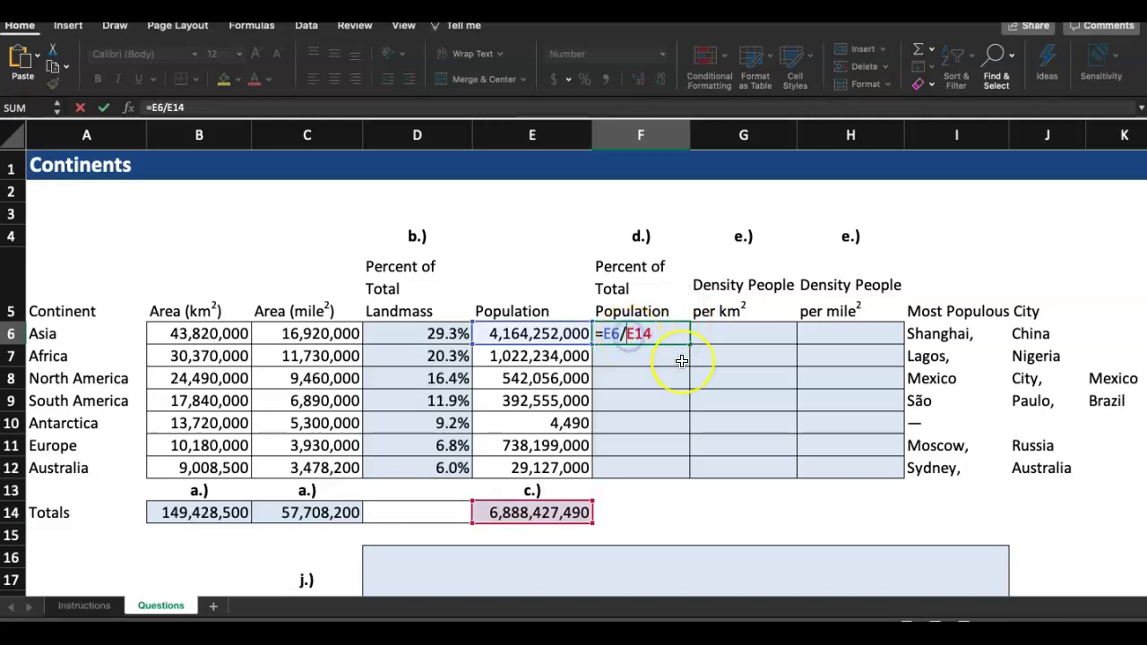
{"action": "type", "text": "$E$"}
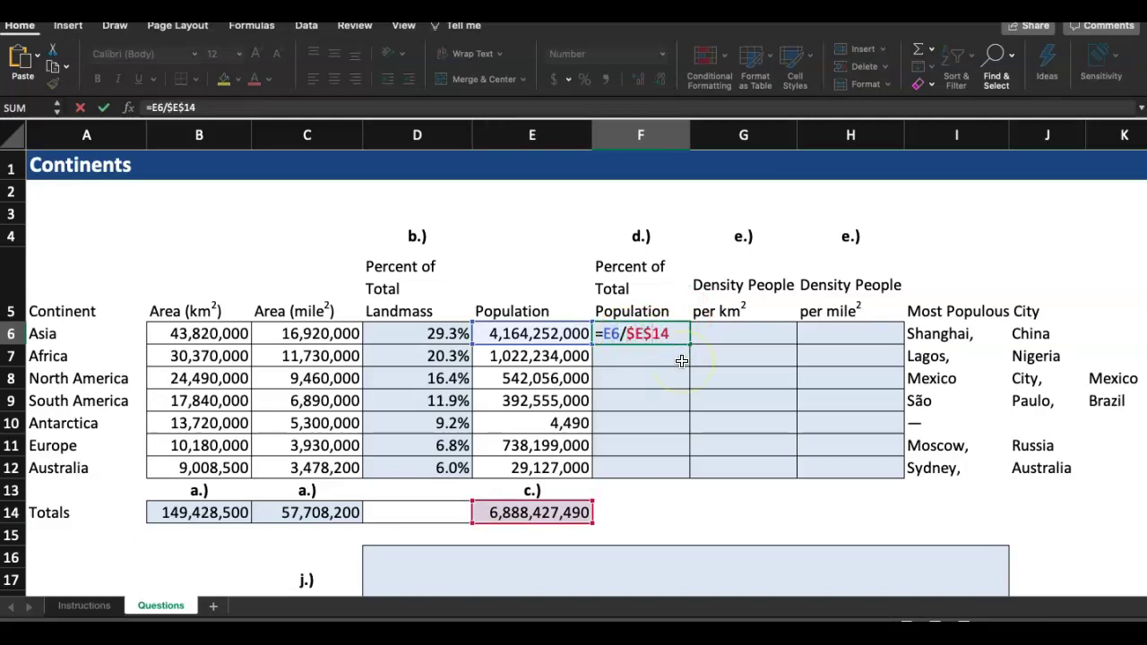
{"action": "left_click", "coordinate": [674, 336]}
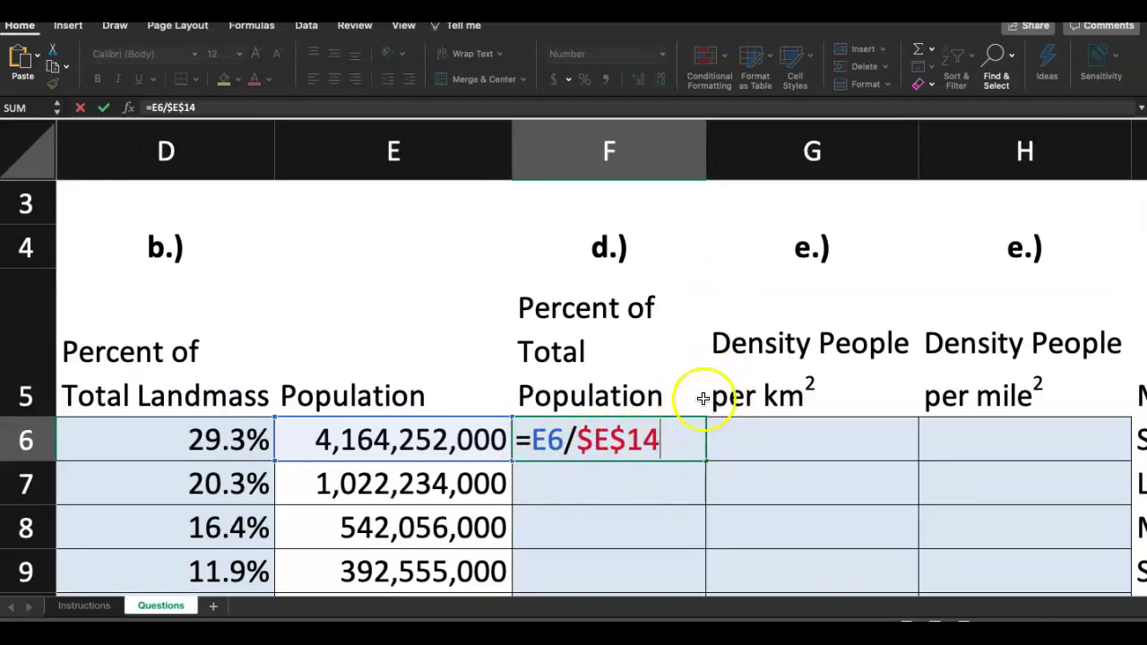
{"action": "scroll", "coordinate": [707, 395], "scroll_direction": "down", "scroll_amount": 3}
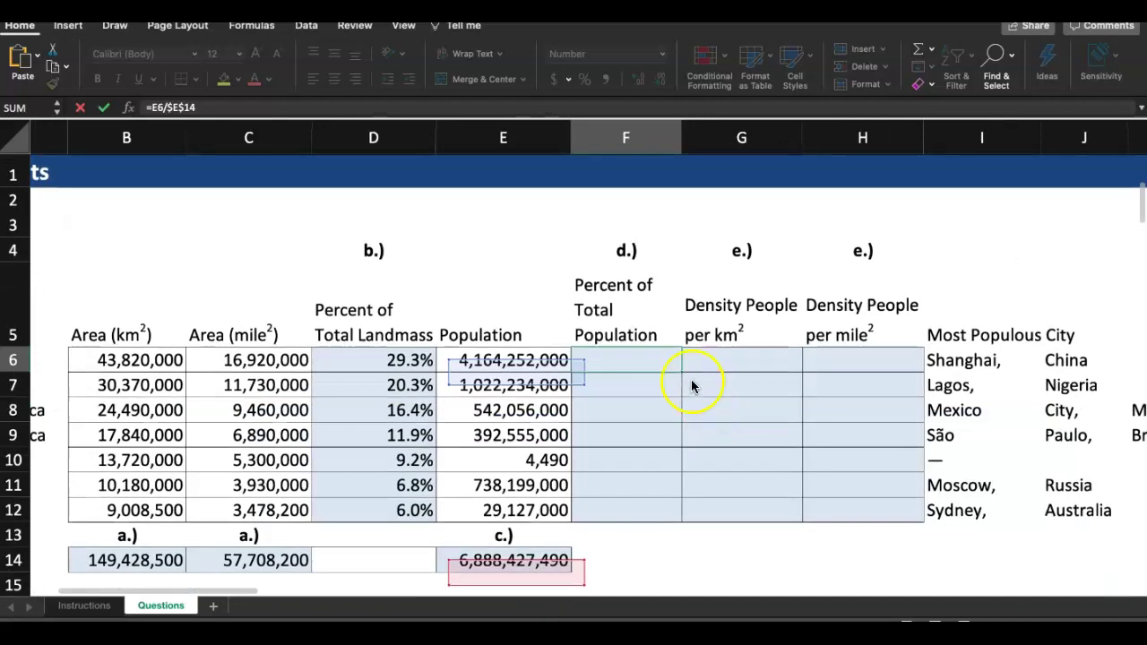
{"action": "scroll", "coordinate": [691, 379], "scroll_direction": "up", "scroll_amount": 1}
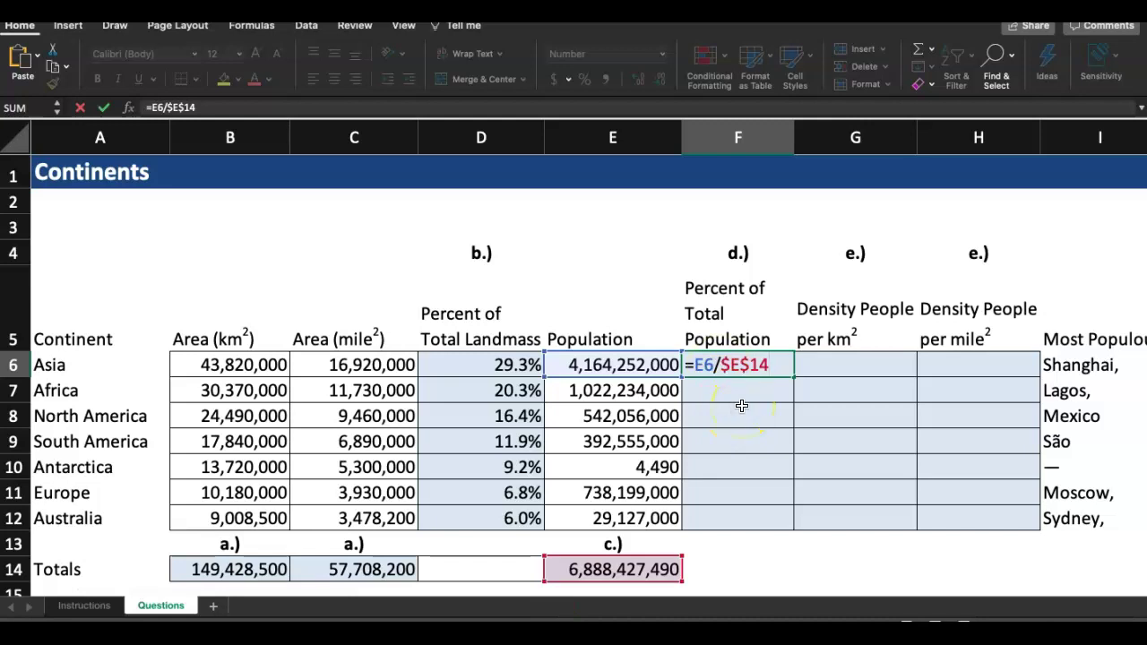
{"action": "scroll", "coordinate": [742, 405], "scroll_direction": "down", "scroll_amount": 1}
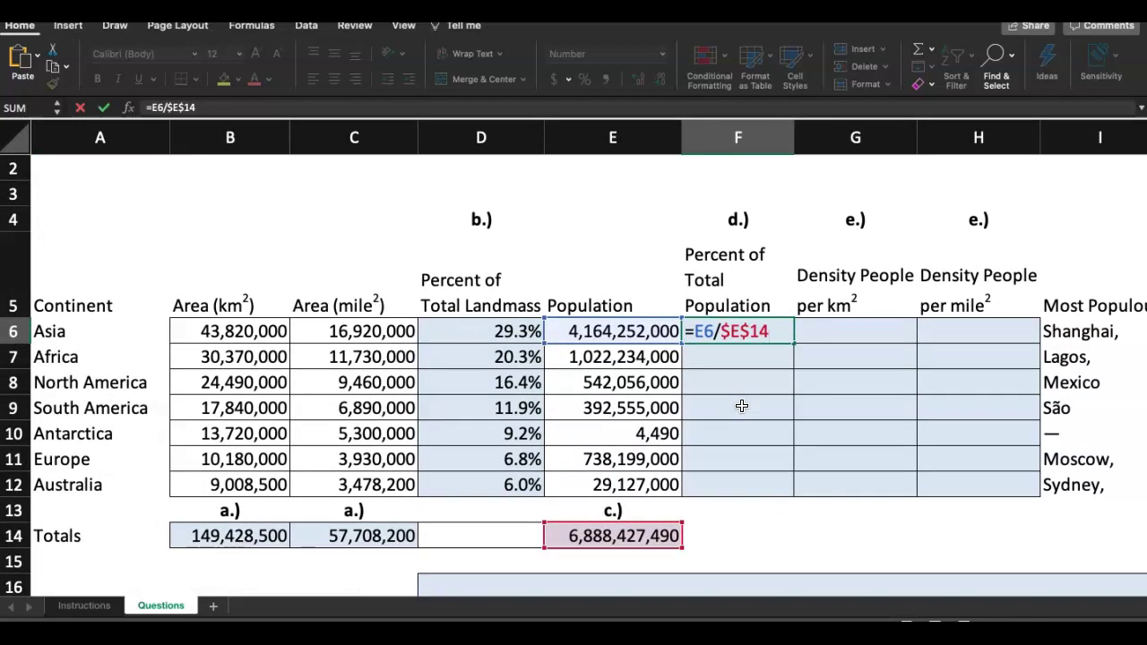
{"action": "key", "text": "Return"}
Fill the F6 formula down through F12, and check Antarctica's percentage in F10 against its population in E10
{"action": "left_click", "coordinate": [771, 334]}
{"action": "left_click_drag", "start_coordinate": [793, 342], "coordinate": [773, 493]}
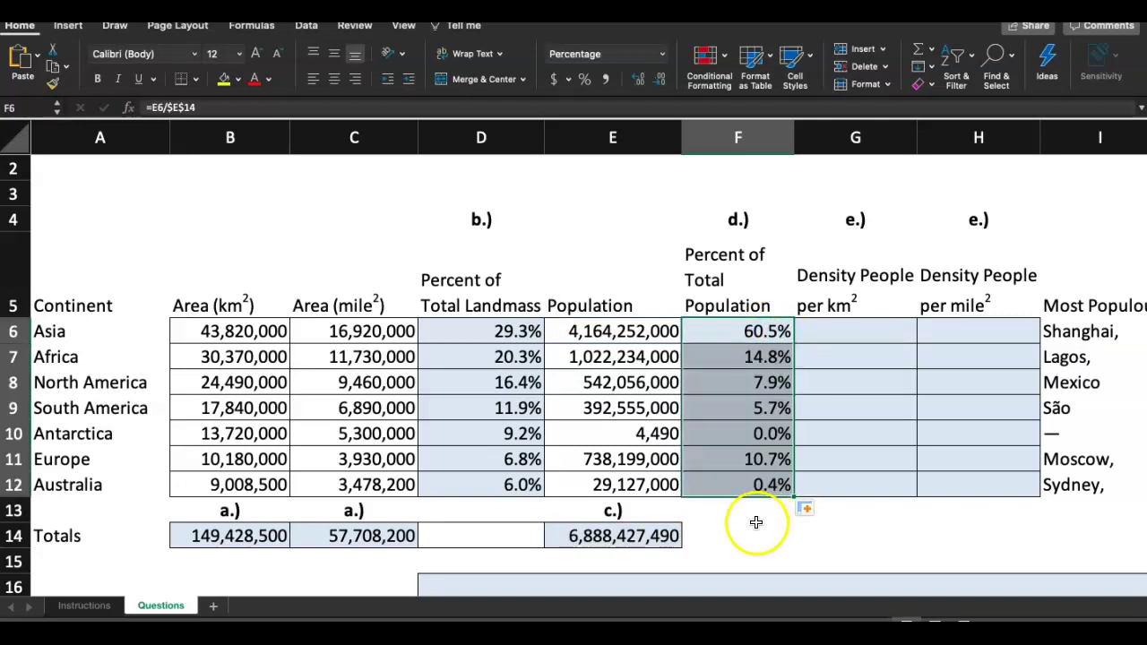
{"action": "left_click", "coordinate": [756, 523]}
{"action": "left_click", "coordinate": [752, 435]}
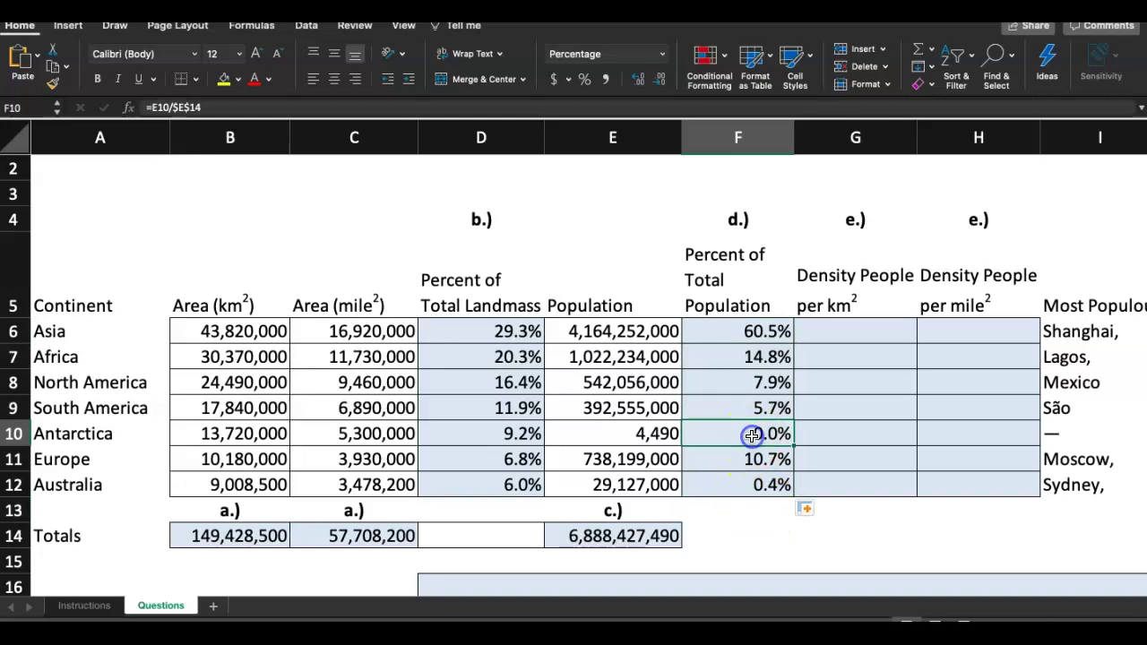
{"action": "left_click", "coordinate": [636, 437]}
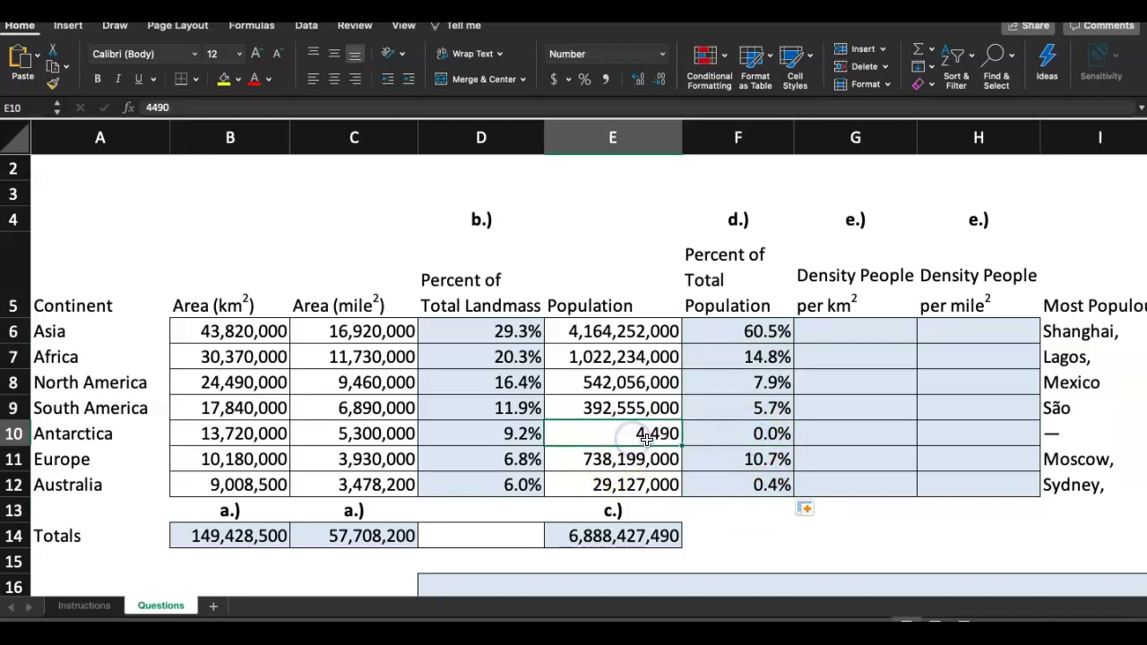
{"action": "left_click_drag", "start_coordinate": [644, 443], "coordinate": [743, 438]}
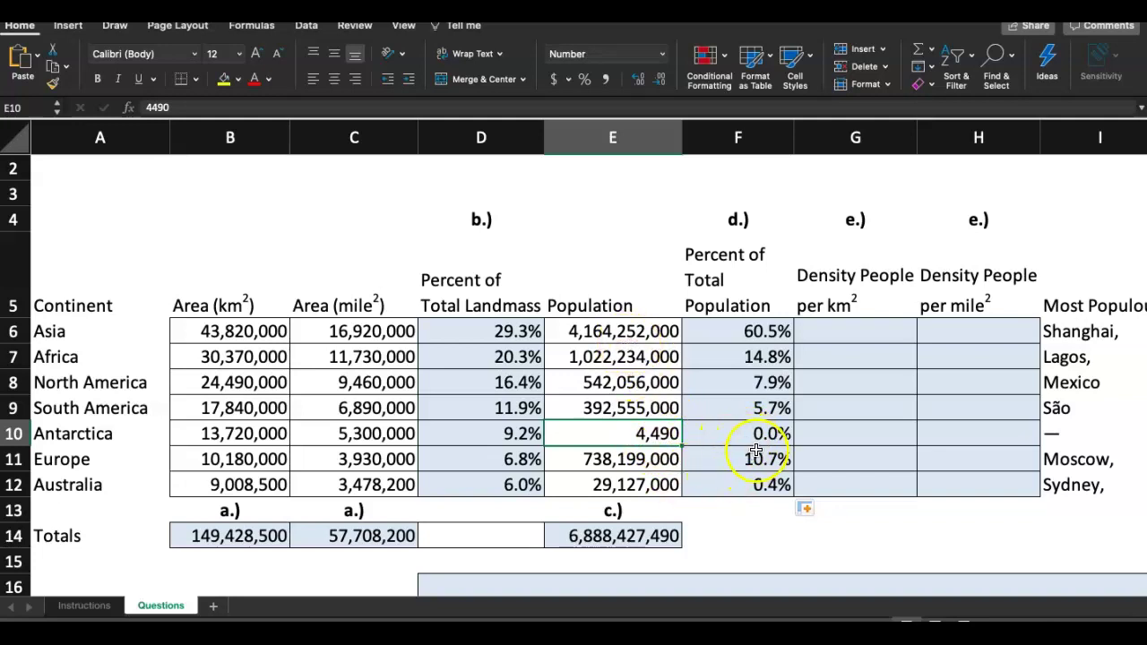
Check the percentage formulas in F10 and F6, and mark step 6 with yellow fill on the Instructions sheet
{"action": "left_click", "coordinate": [760, 439]}
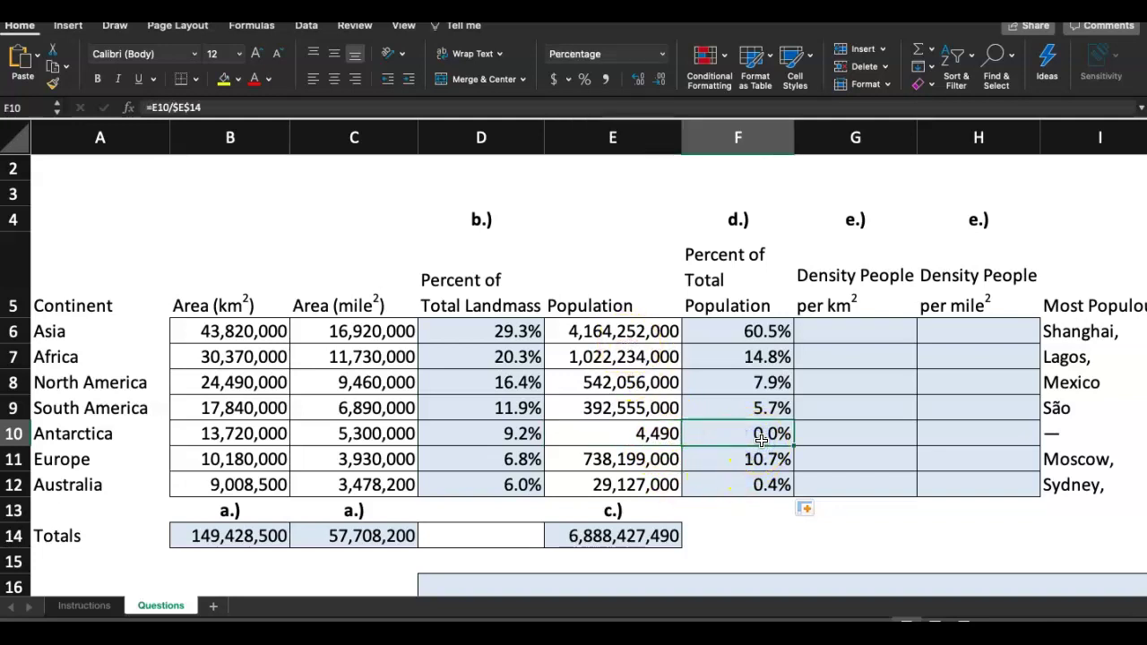
{"action": "left_click", "coordinate": [745, 333]}
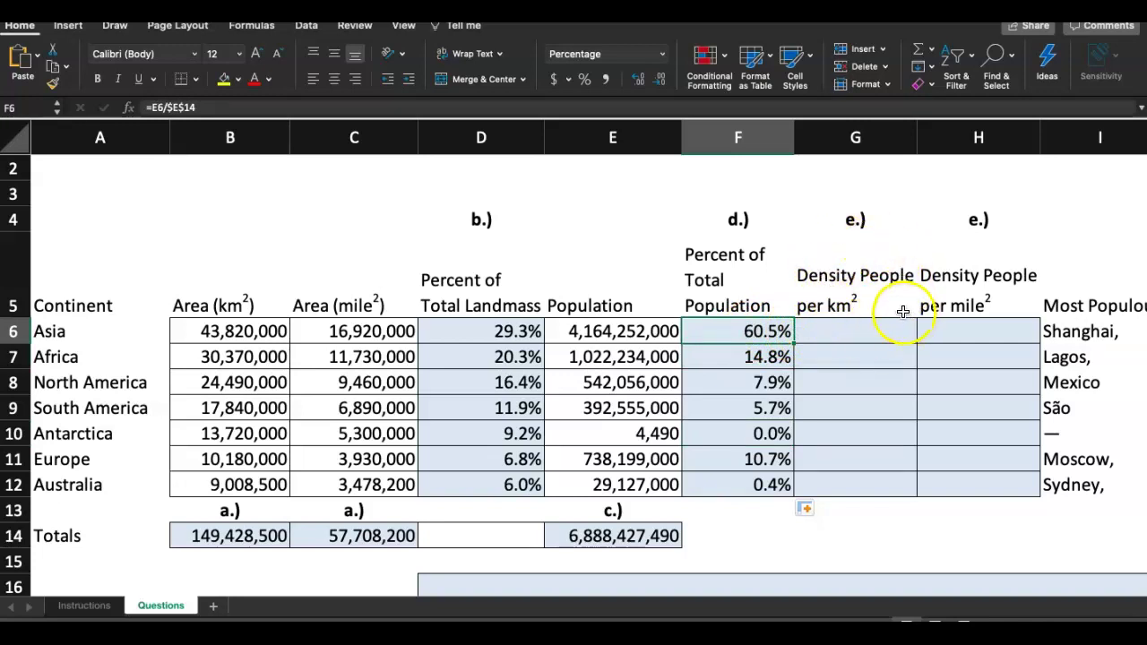
{"action": "left_click", "coordinate": [106, 612]}
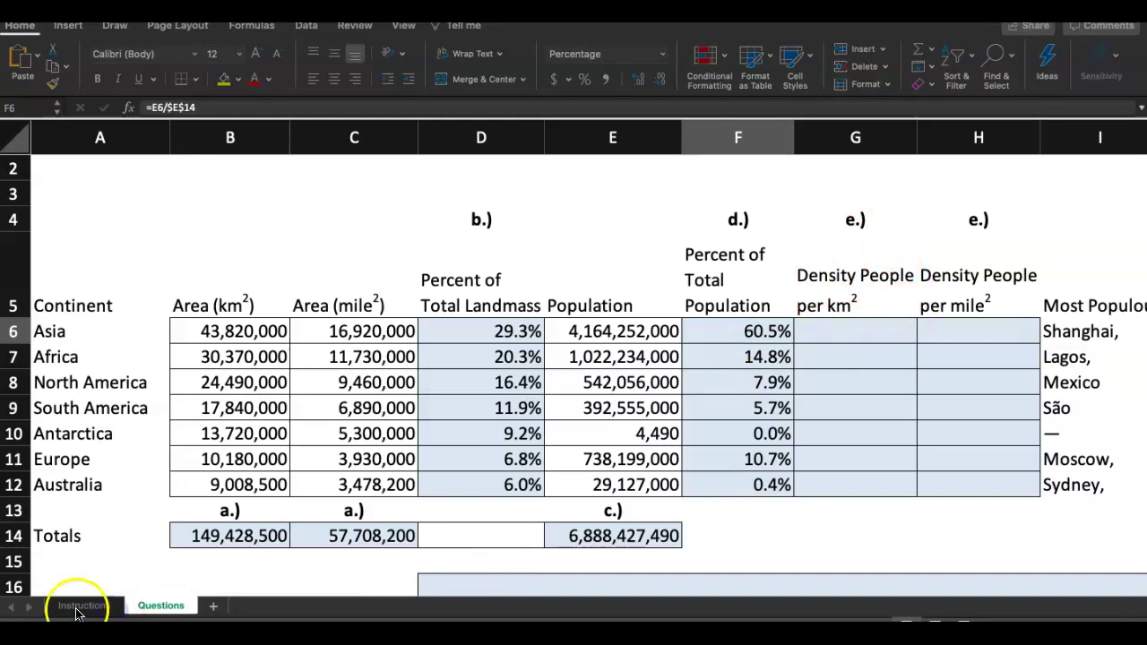
{"action": "left_click", "coordinate": [507, 81]}
{"action": "left_click", "coordinate": [100, 604]}
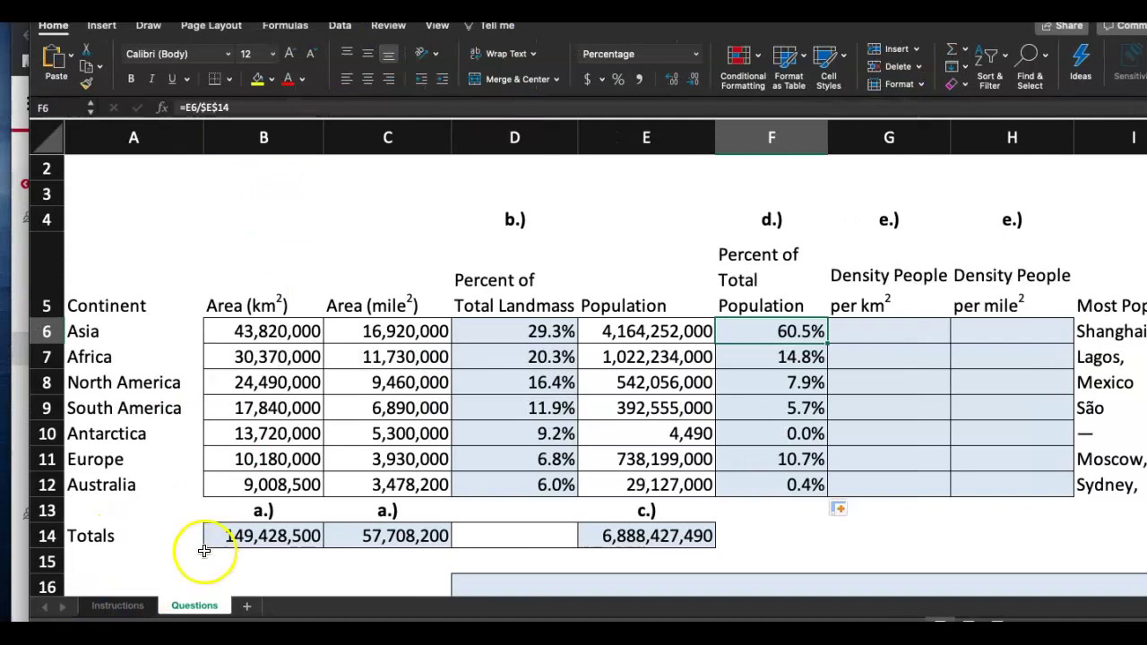
{"action": "left_click", "coordinate": [102, 608]}
{"action": "left_click", "coordinate": [123, 348]}
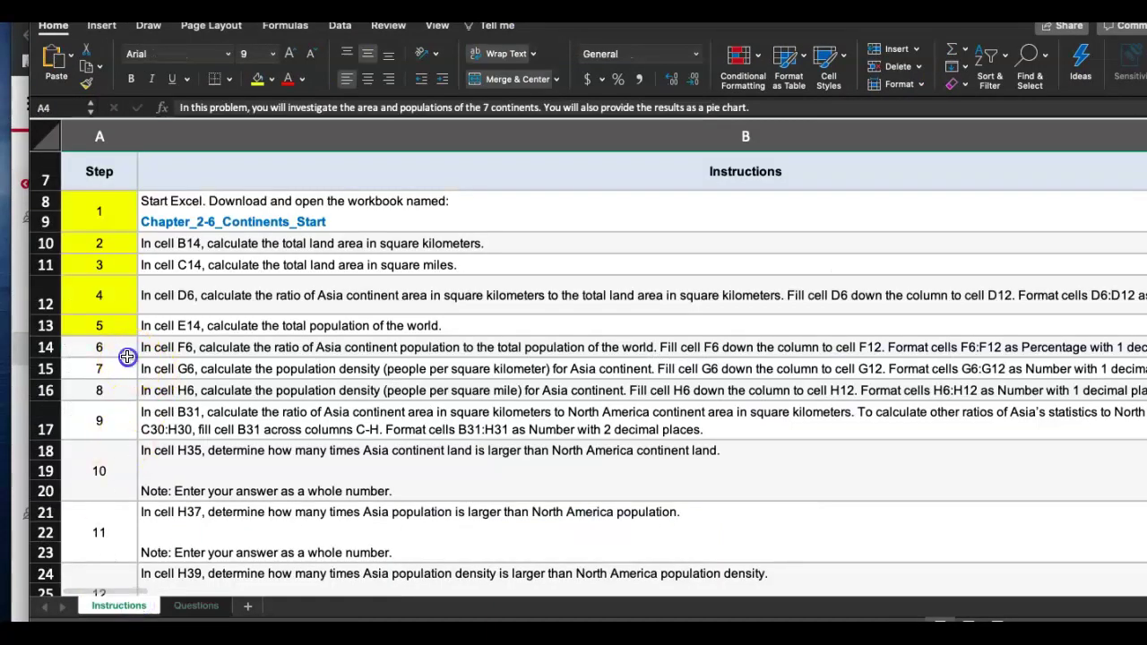
Read the full step 7 instruction on calculating, filling and formatting the population density per square kilometer
{"action": "left_click", "coordinate": [98, 368]}
{"action": "scroll", "coordinate": [180, 371], "scroll_direction": "down", "scroll_amount": 1}
{"action": "scroll", "coordinate": [179, 370], "scroll_direction": "right", "scroll_amount": 1}
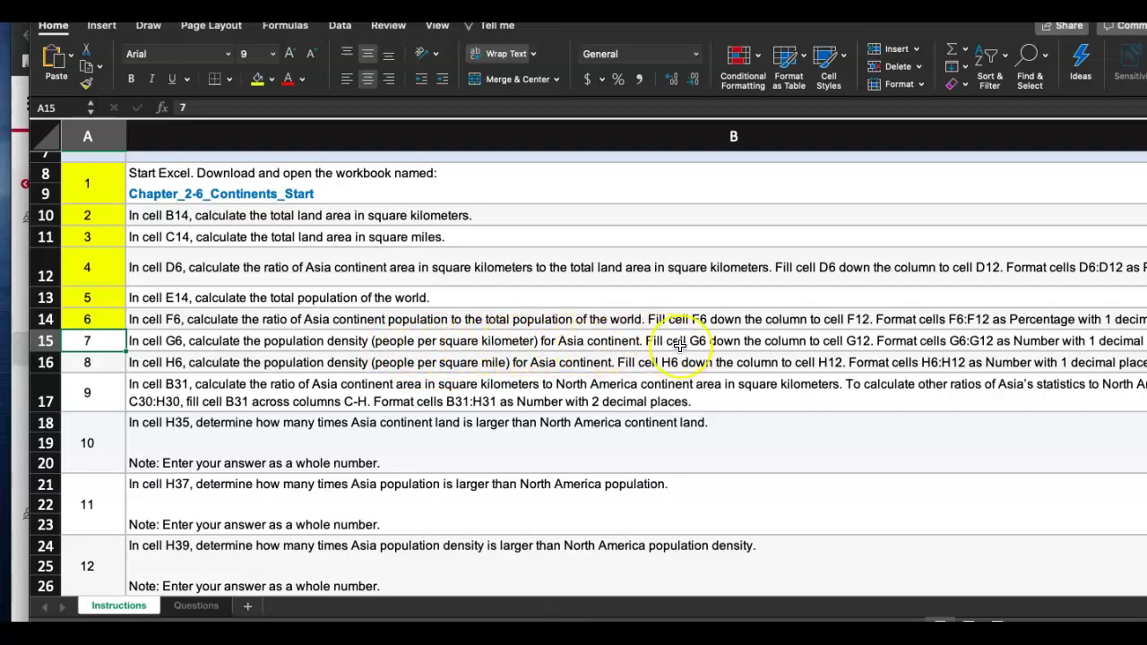
{"action": "scroll", "coordinate": [671, 343], "scroll_direction": "right", "scroll_amount": 2}
{"action": "scroll", "coordinate": [680, 345], "scroll_direction": "right", "scroll_amount": 1}
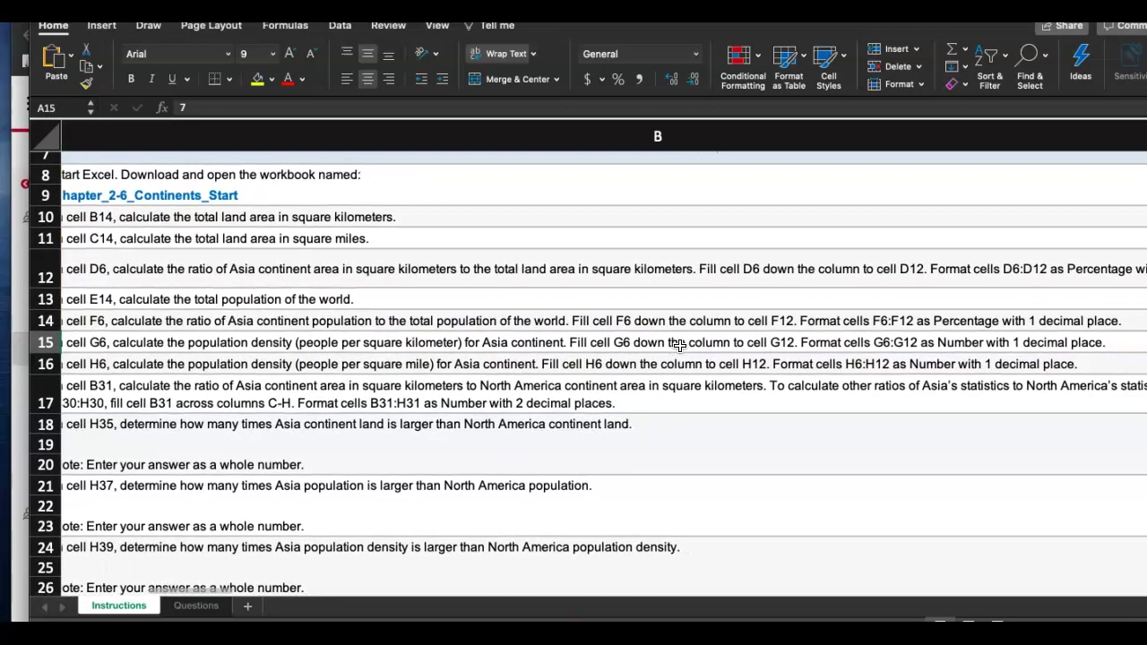
{"action": "scroll", "coordinate": [679, 345], "scroll_direction": "left", "scroll_amount": 1}
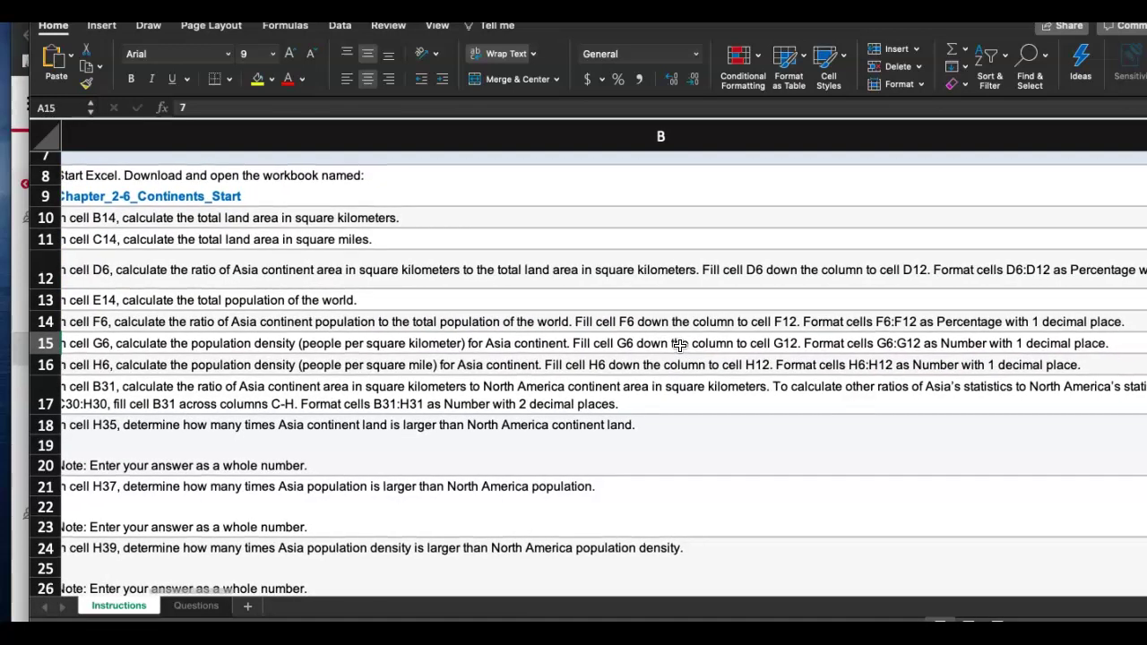
{"action": "scroll", "coordinate": [679, 345], "scroll_direction": "left", "scroll_amount": 3}
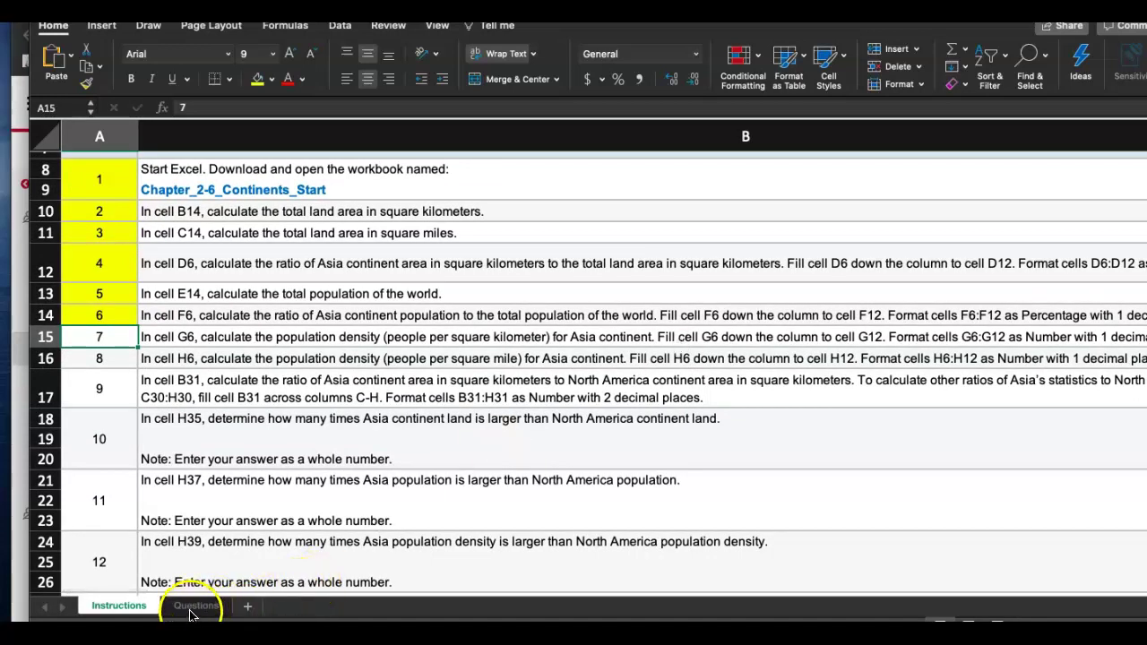
{"action": "left_click", "coordinate": [502, 337]}
{"action": "left_click", "coordinate": [122, 339]}
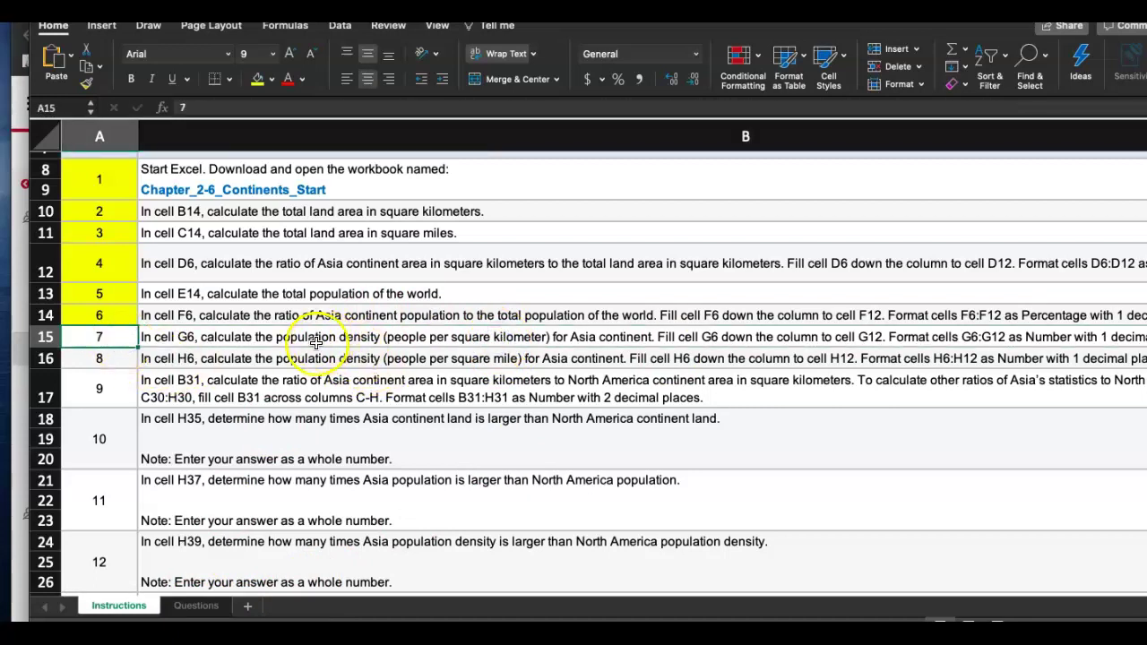
Enter Asia's population density per square kilometer in G6 on the Questions sheet as =E6/B6
{"action": "left_click", "coordinate": [196, 607]}
{"action": "left_click", "coordinate": [860, 334]}
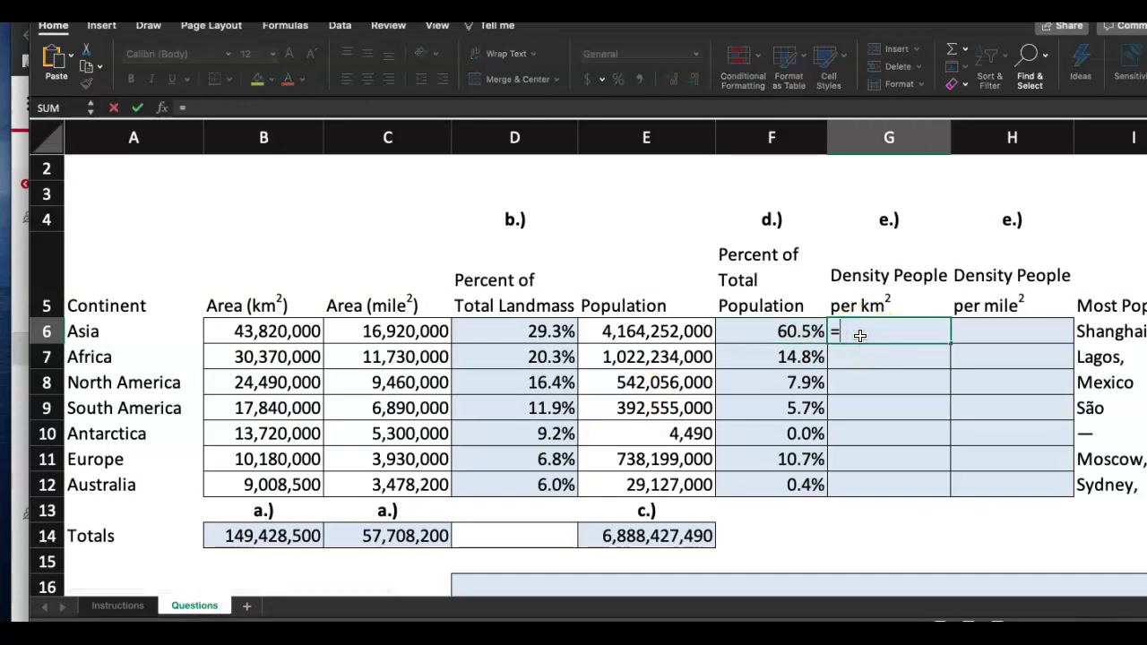
{"action": "left_click", "coordinate": [646, 334]}
{"action": "type", "text": "/"}
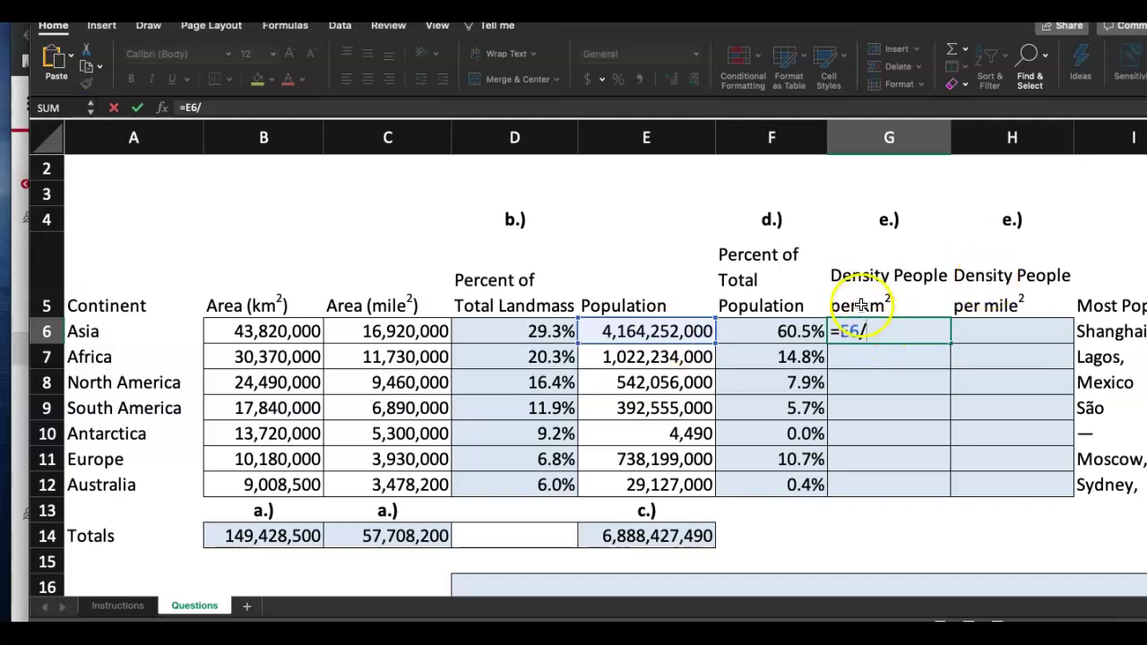
{"action": "left_click", "coordinate": [299, 331]}
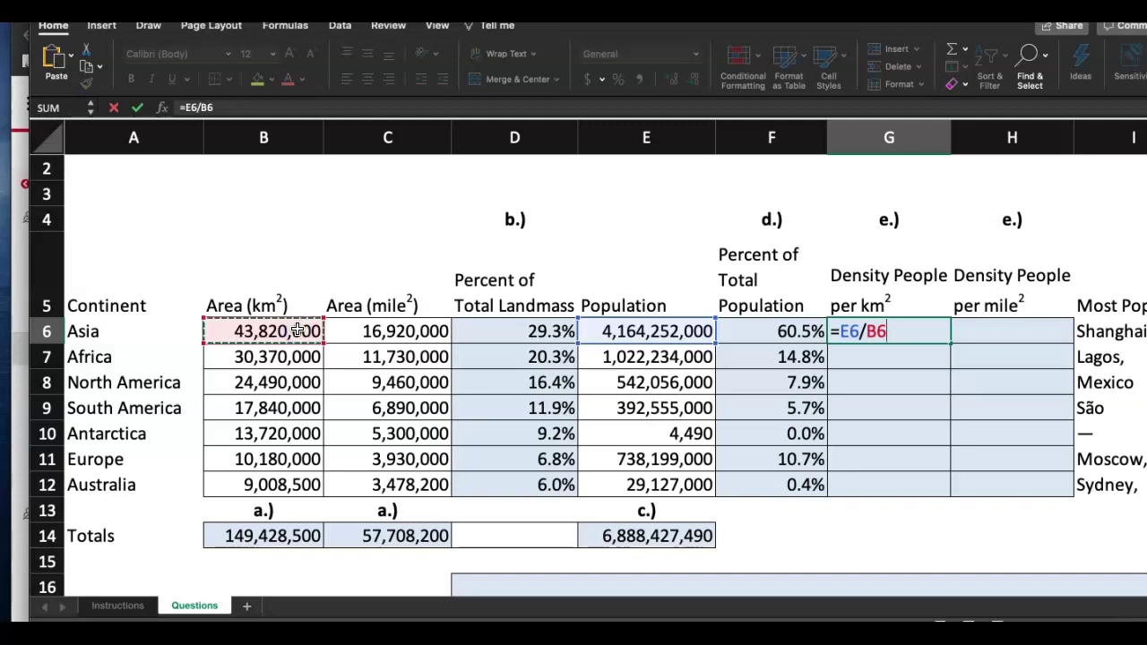
{"action": "left_click", "coordinate": [910, 332]}
{"action": "key", "text": "Return"}
Format G6 as Number with one decimal place and fill it down through G12
{"action": "left_click", "coordinate": [904, 331]}
{"action": "left_click", "coordinate": [698, 57]}
{"action": "left_click", "coordinate": [686, 102]}
{"action": "left_click", "coordinate": [673, 81]}
{"action": "left_click", "coordinate": [693, 80]}
{"action": "left_click", "coordinate": [693, 79]}
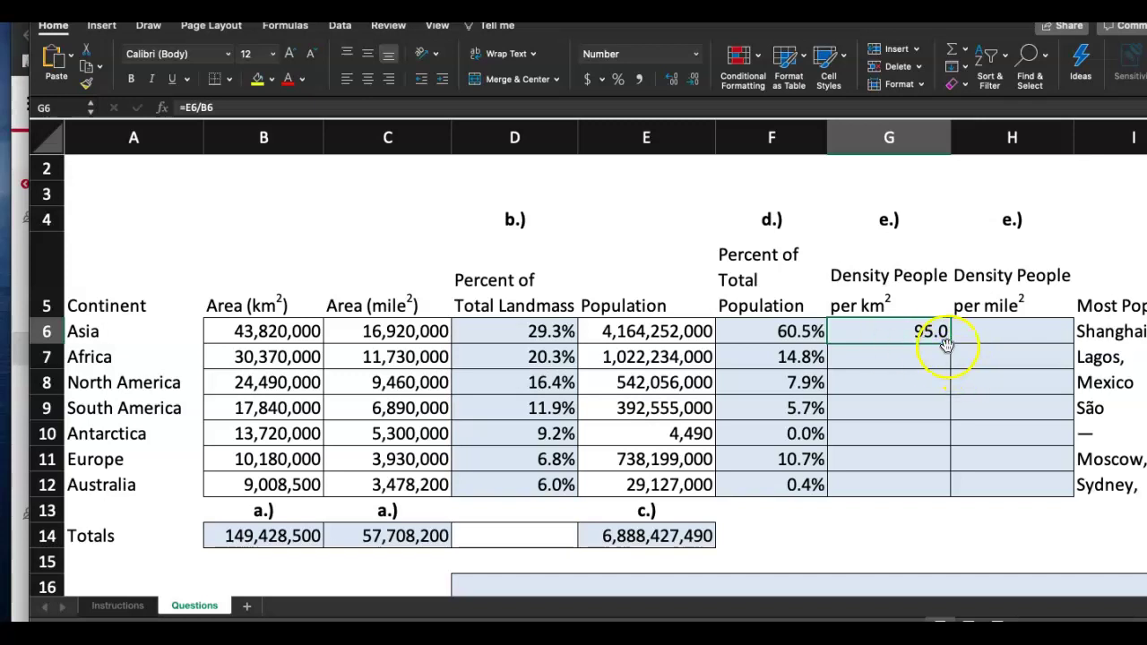
{"action": "left_click_drag", "start_coordinate": [949, 345], "coordinate": [950, 499]}
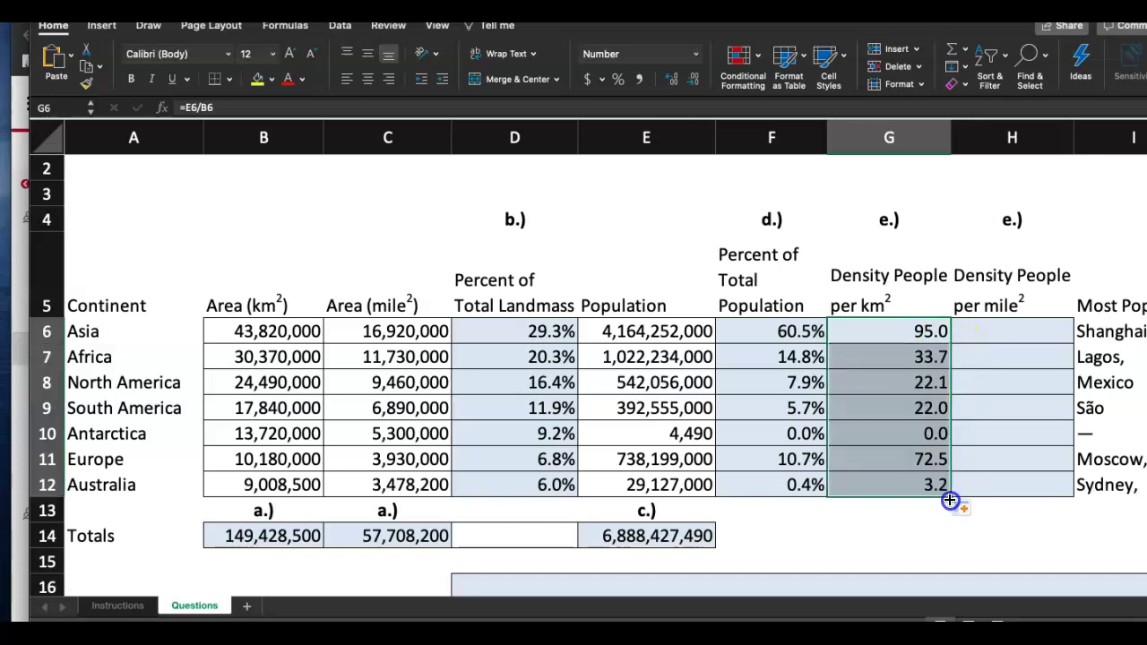
Inspect the cell references in the density per square kilometer formulas for Asia, Africa and Antarctica in G6, G7 and G10
{"action": "left_click_drag", "start_coordinate": [870, 354], "coordinate": [882, 334]}
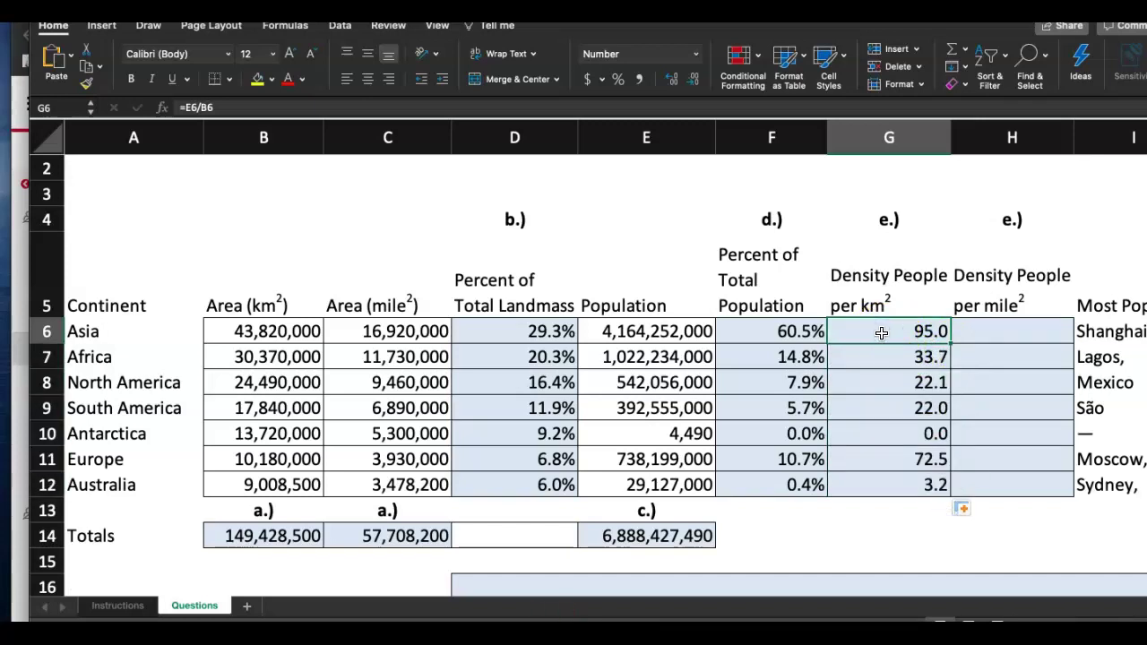
{"action": "double_click", "coordinate": [882, 334]}
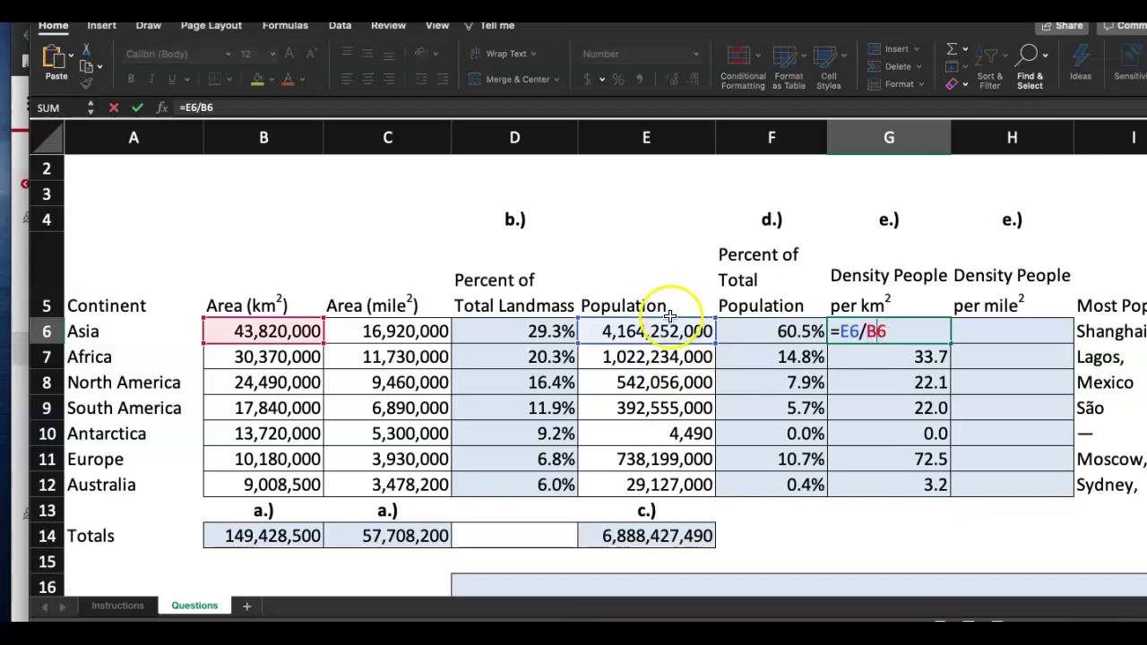
{"action": "double_click", "coordinate": [901, 357]}
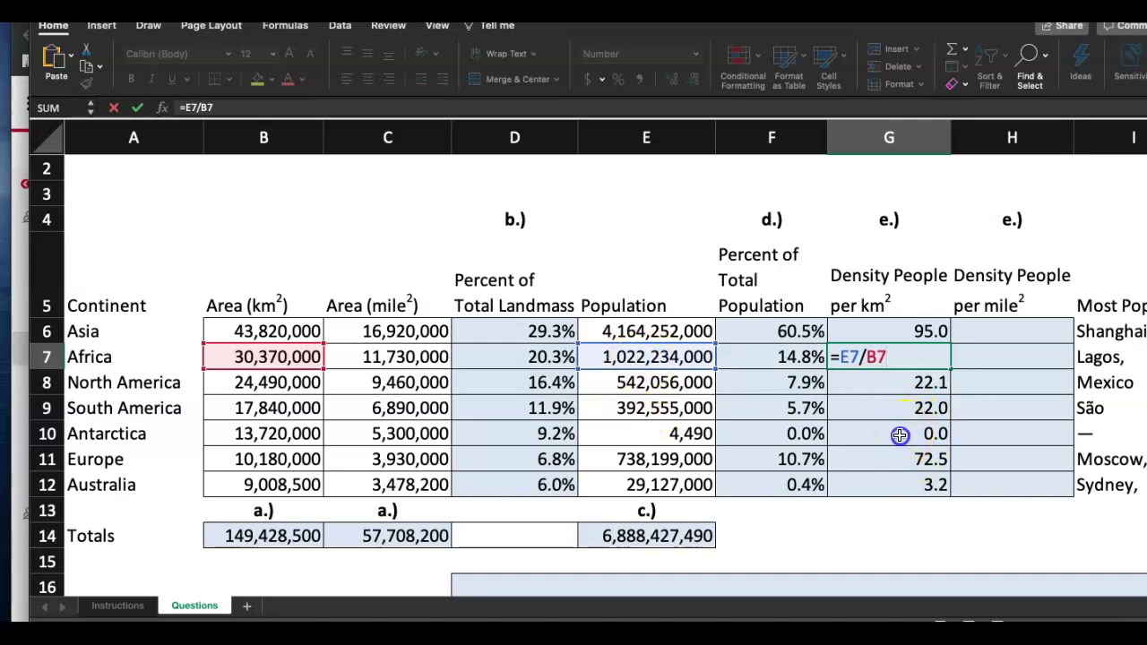
{"action": "double_click", "coordinate": [900, 436]}
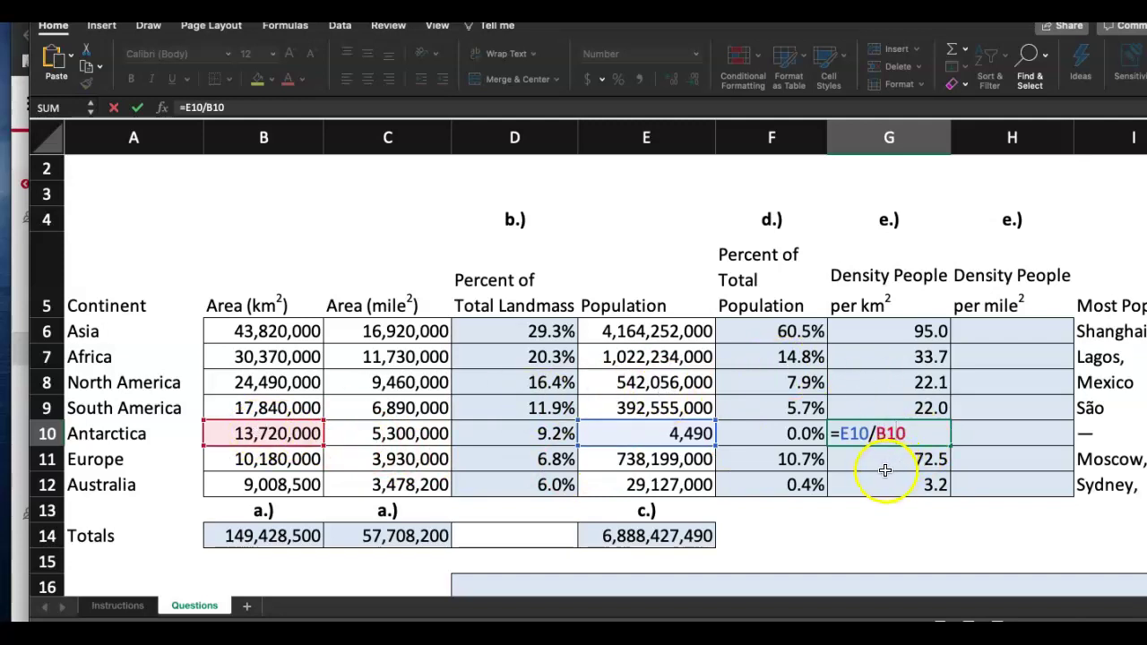
{"action": "key", "text": "Return"}
Review the =E6/B6 formula in G6 once more and fill it down through G12 again
{"action": "double_click", "coordinate": [881, 332]}
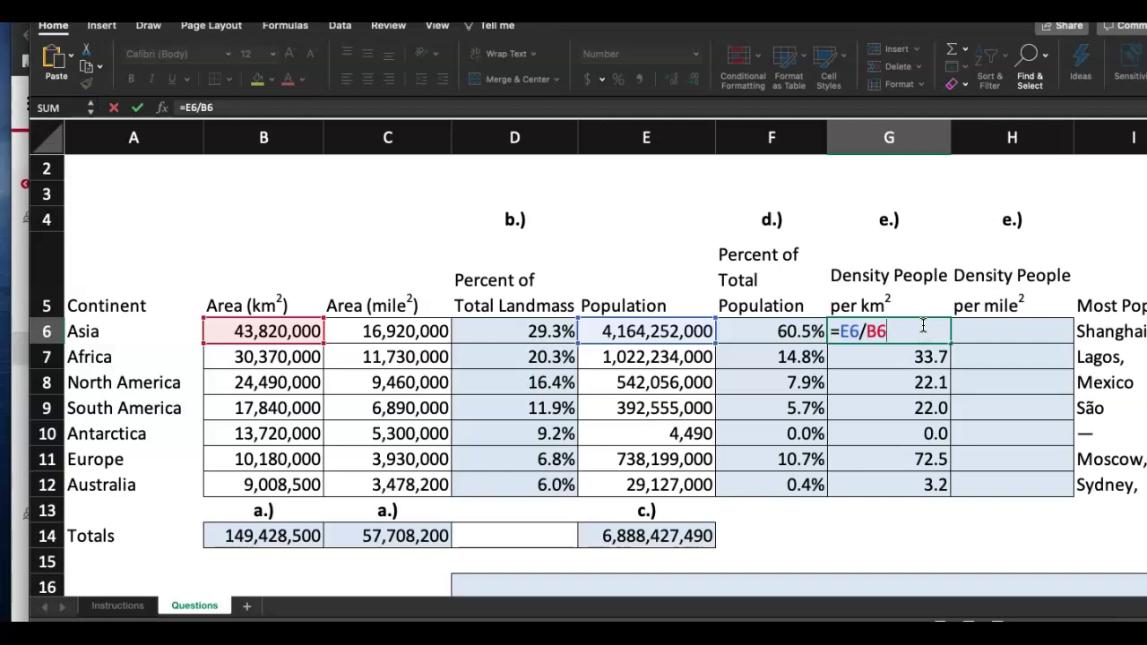
{"action": "key", "text": "Return"}
{"action": "left_click", "coordinate": [899, 329]}
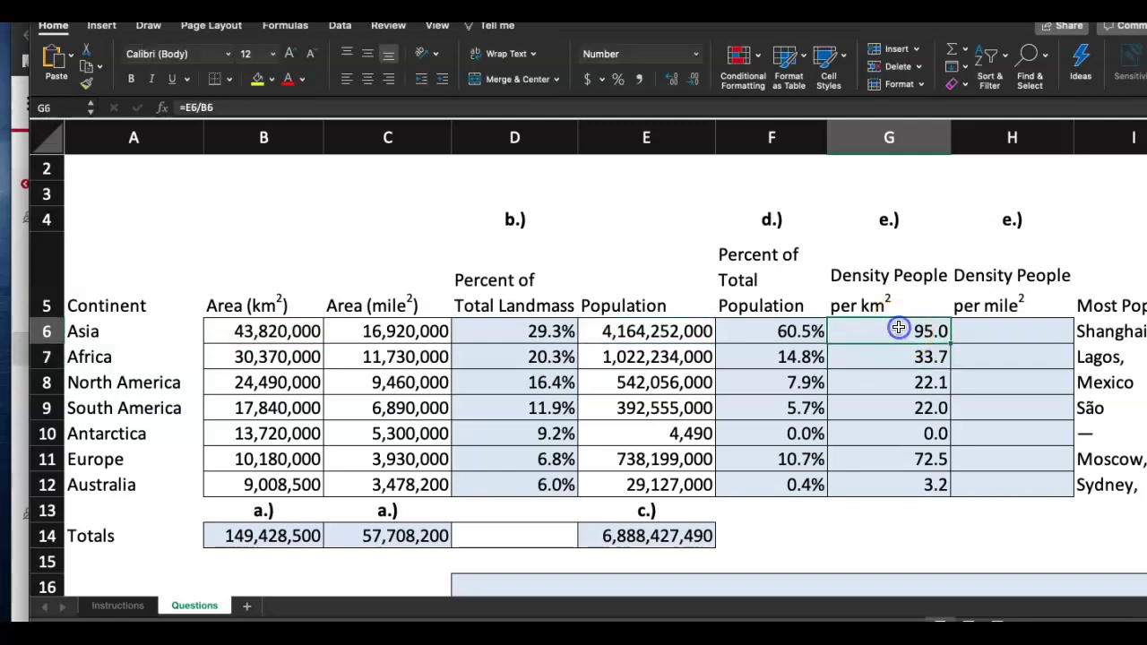
{"action": "left_click_drag", "start_coordinate": [950, 345], "coordinate": [948, 485]}
Enter Asia's population density per square mile in H6 as =E6/C6
{"action": "left_click", "coordinate": [1024, 330]}
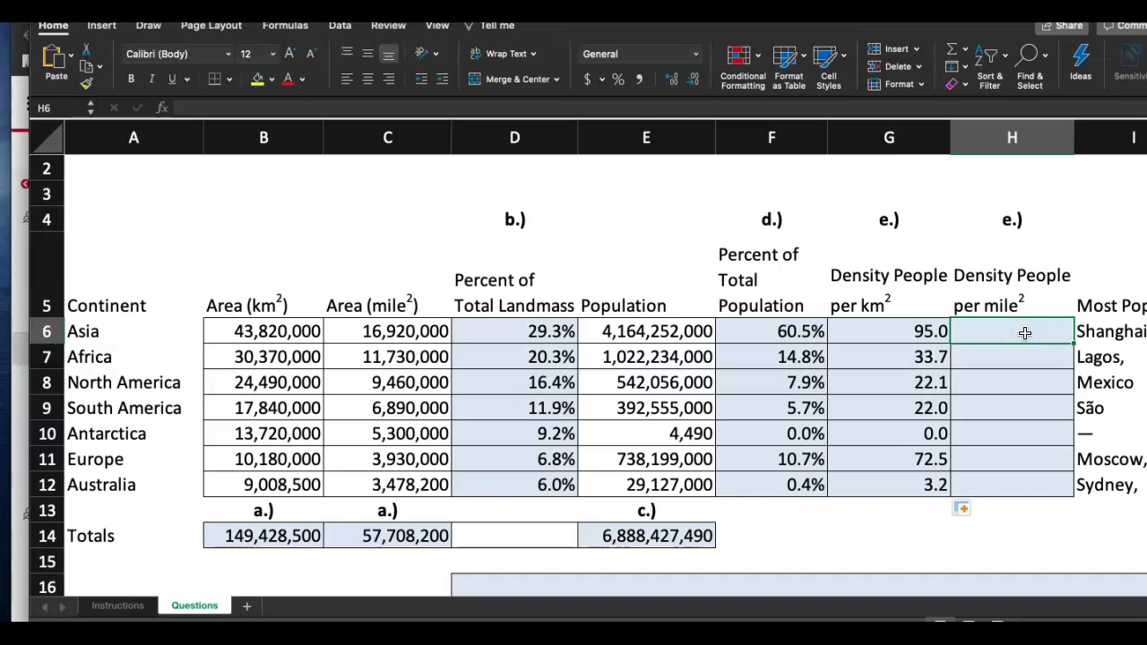
{"action": "type", "text": "="}
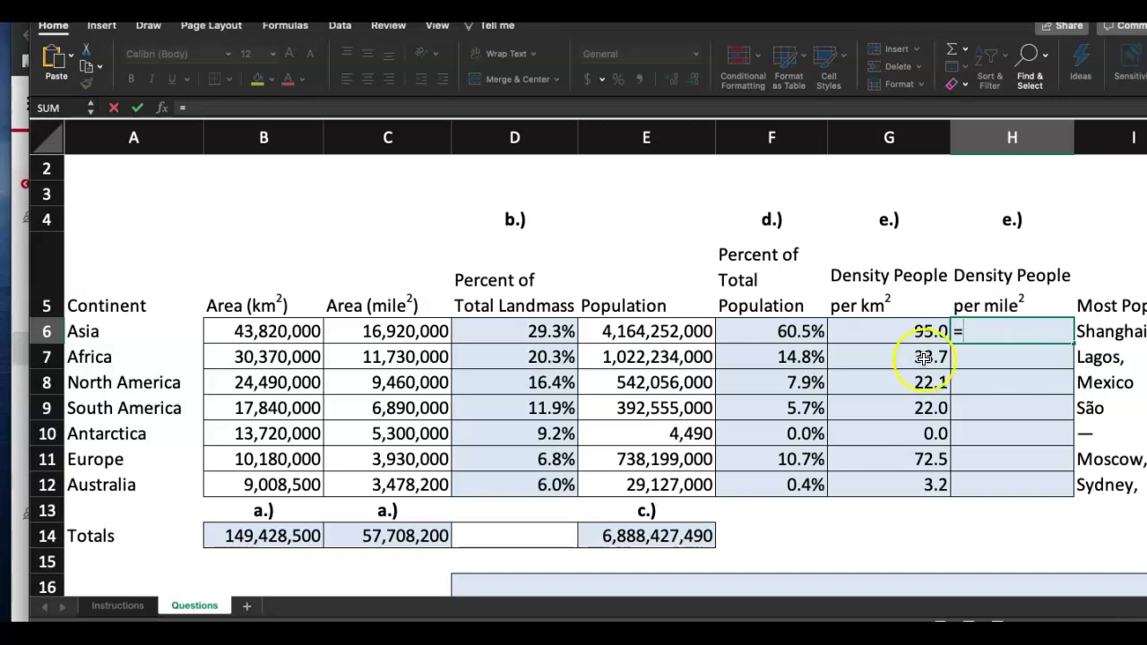
{"action": "left_click", "coordinate": [646, 332]}
{"action": "type", "text": "/"}
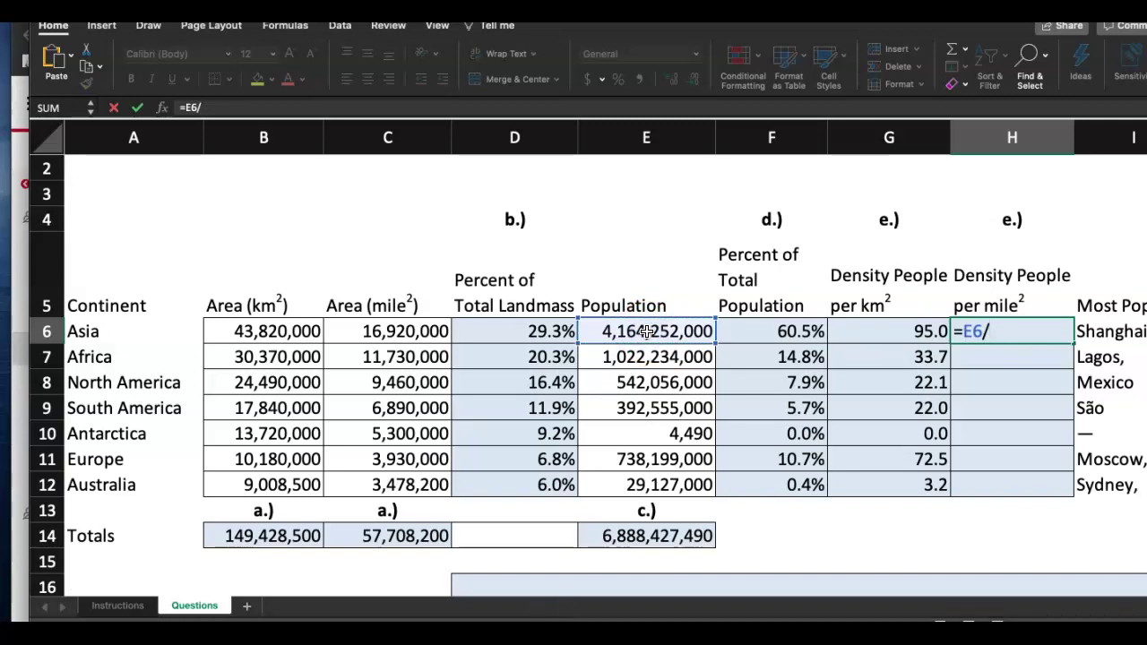
{"action": "left_click", "coordinate": [418, 335]}
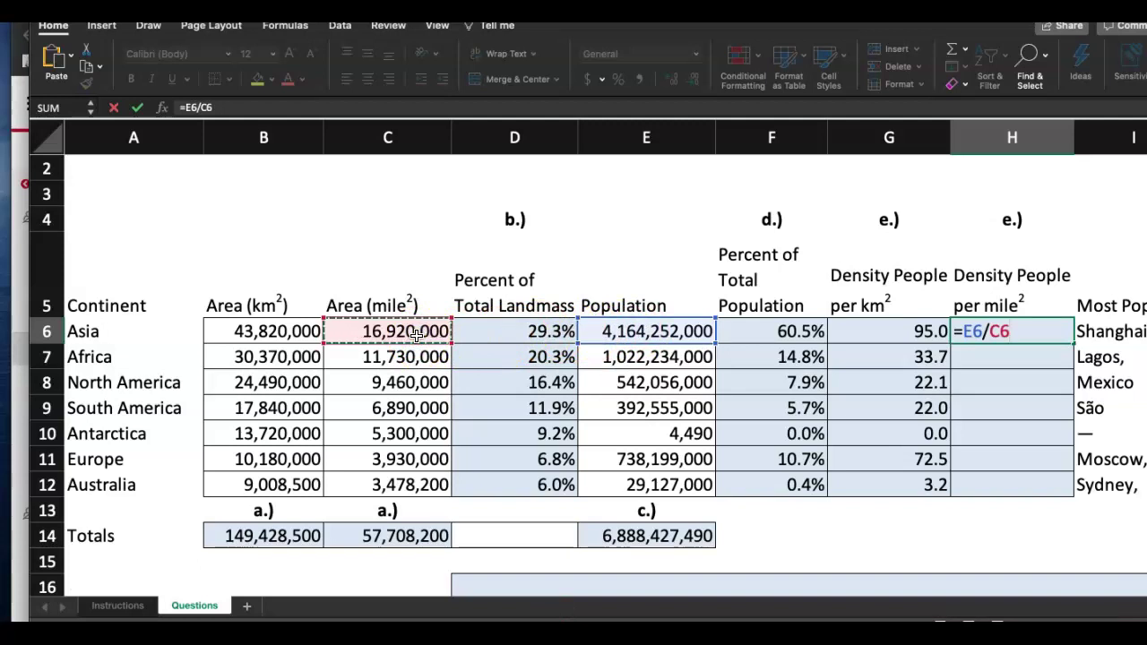
{"action": "key", "text": "Return"}
Format H6 as Number with one decimal place and fill it down through H12
{"action": "right_click", "coordinate": [1056, 326]}
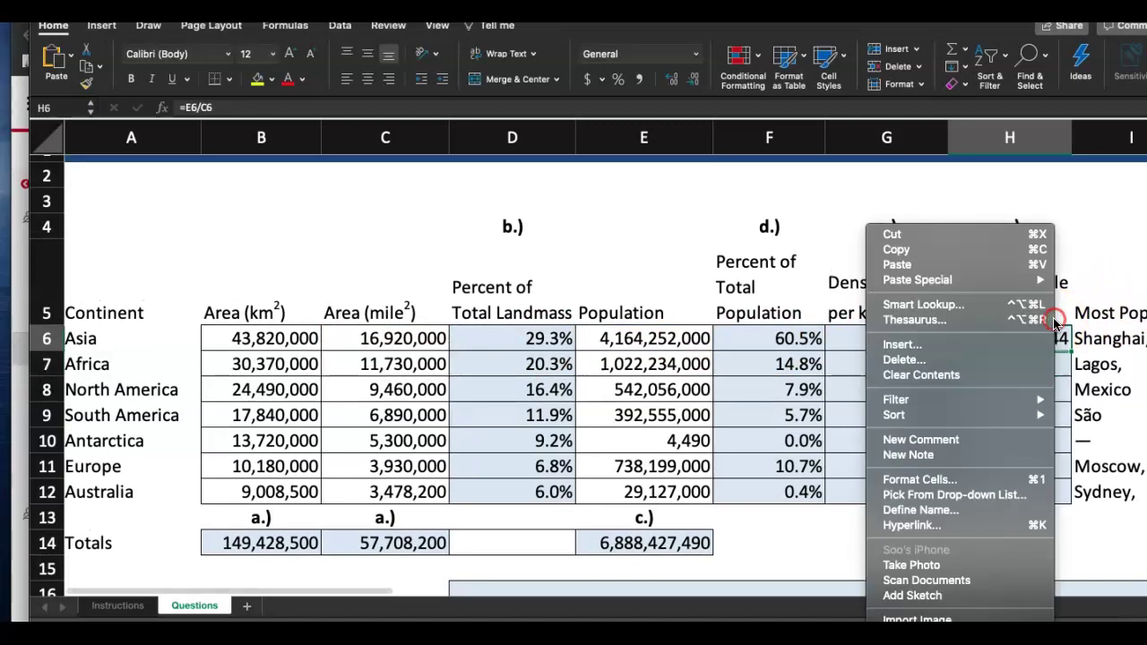
{"action": "left_click", "coordinate": [808, 226]}
{"action": "left_click", "coordinate": [993, 335]}
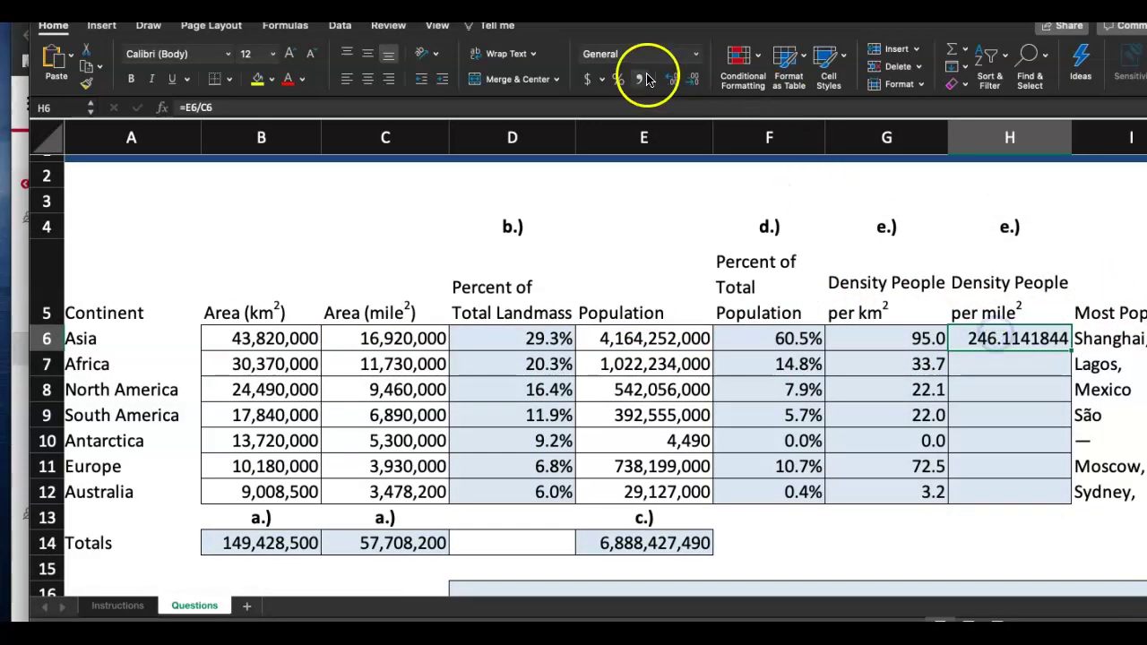
{"action": "left_click", "coordinate": [696, 54]}
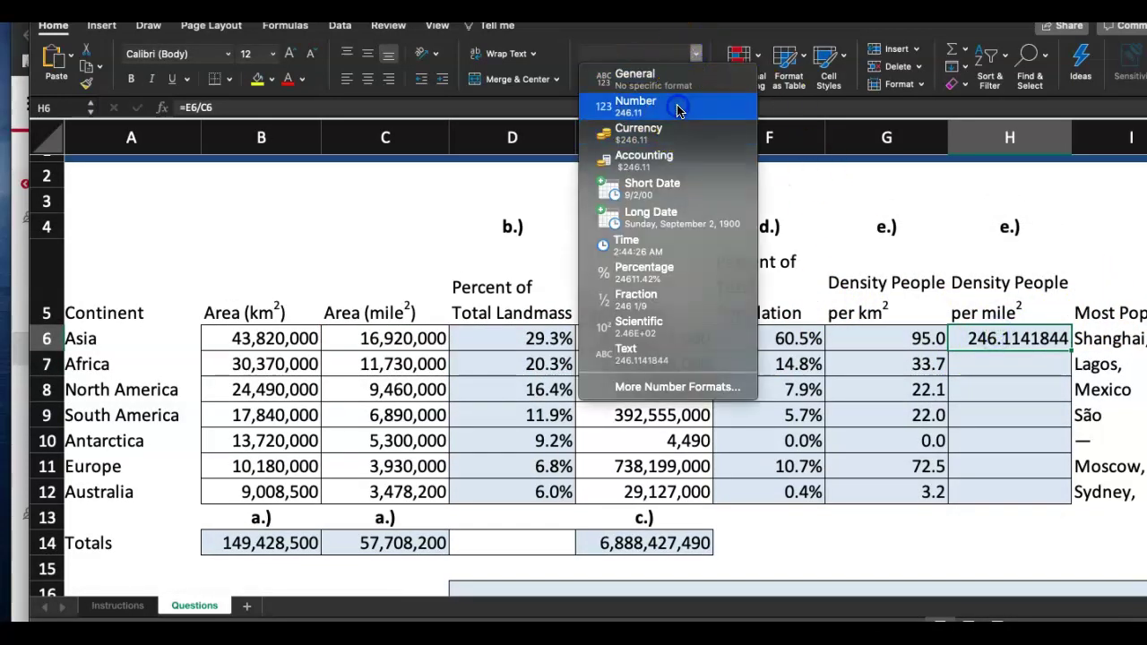
{"action": "left_click", "coordinate": [678, 109]}
{"action": "left_click", "coordinate": [693, 79]}
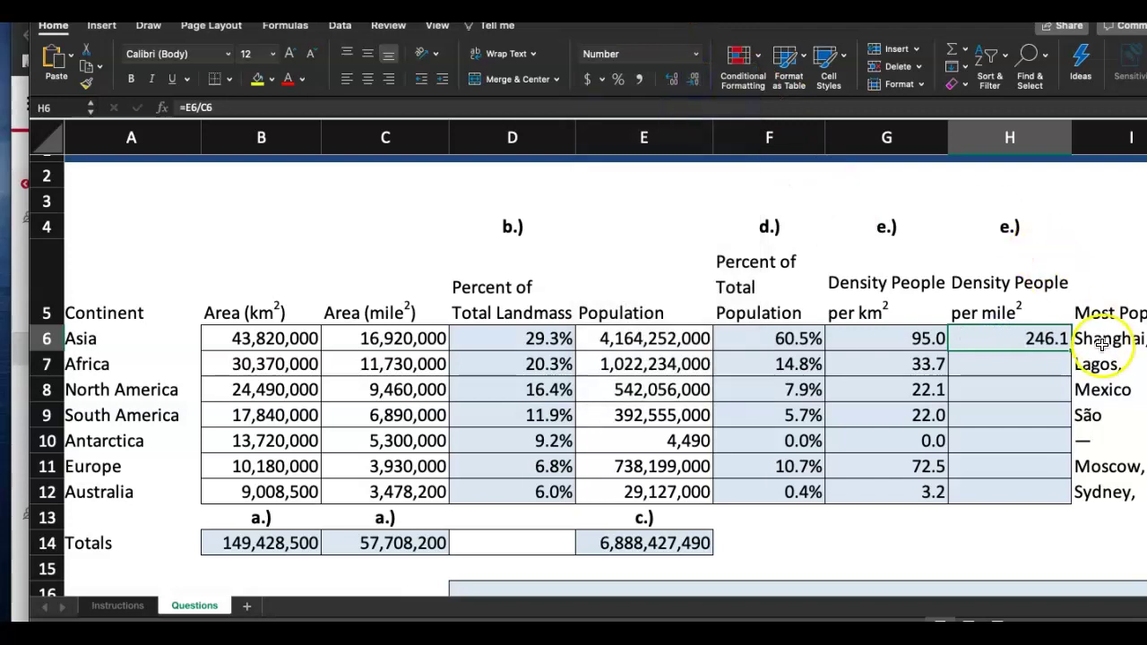
{"action": "left_click_drag", "start_coordinate": [1070, 350], "coordinate": [1069, 491]}
Compare Antarctica's densities in H10 and G10 with its population percentage in F10 and population in E10
{"action": "left_click", "coordinate": [1024, 541]}
{"action": "left_click", "coordinate": [1004, 439]}
{"action": "left_click", "coordinate": [887, 440]}
{"action": "left_click", "coordinate": [755, 448]}
{"action": "left_click", "coordinate": [691, 441]}
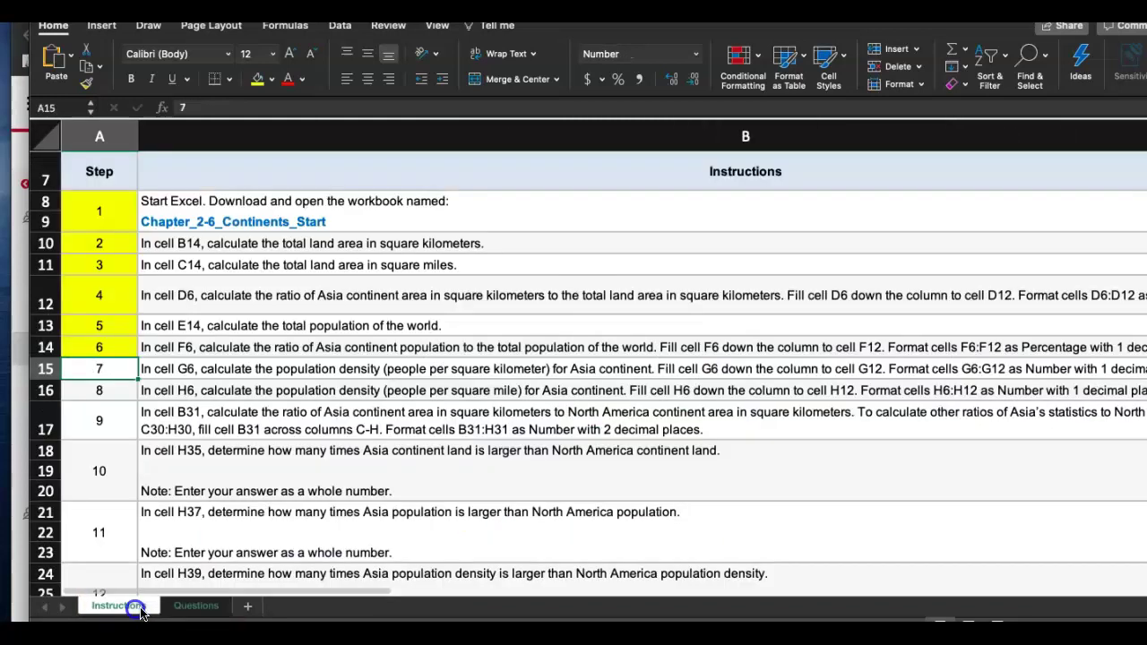
Mark steps 7 and 8 with yellow fill on the Instructions sheet
{"action": "left_click", "coordinate": [126, 607]}
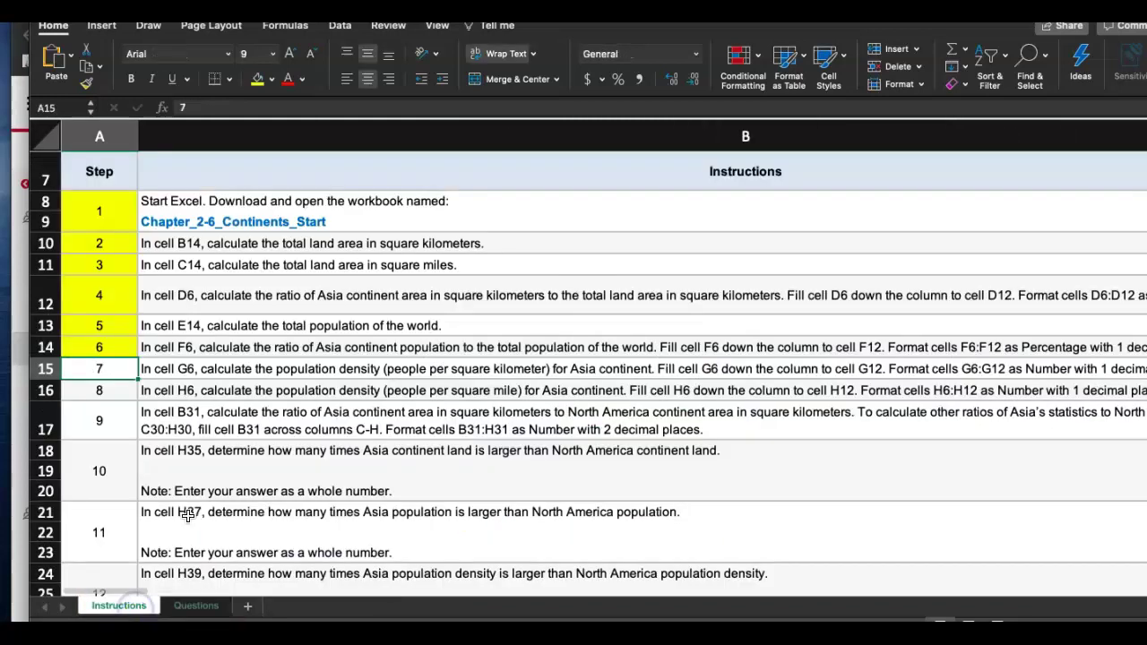
{"action": "left_click", "coordinate": [269, 78]}
{"action": "left_click", "coordinate": [117, 392]}
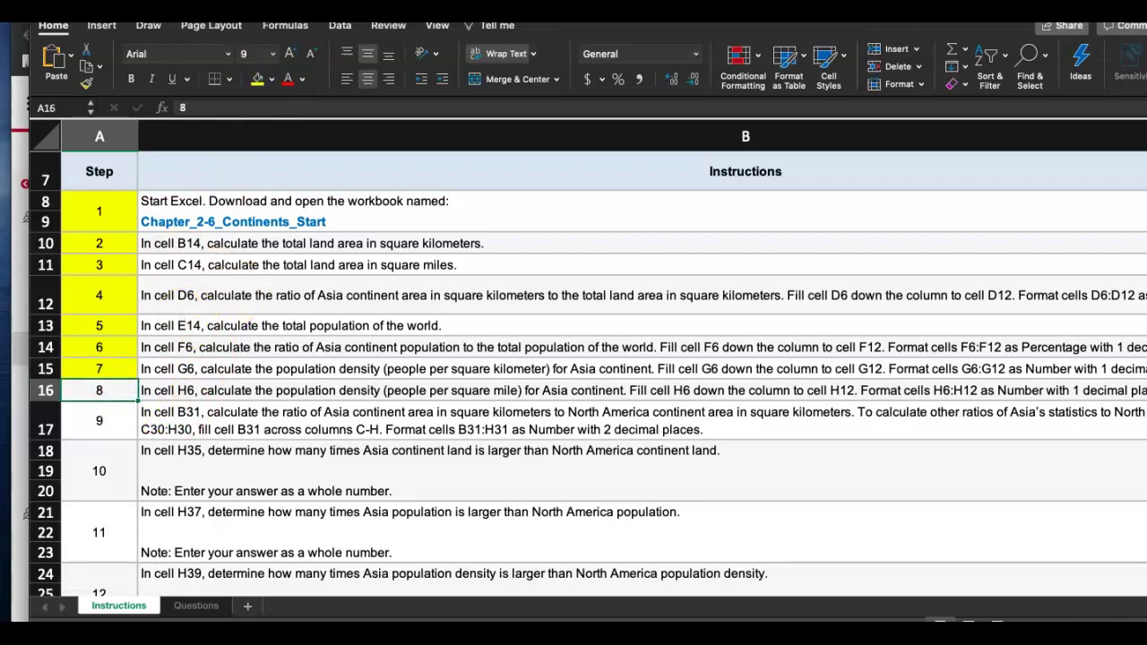
{"action": "left_click", "coordinate": [257, 79]}
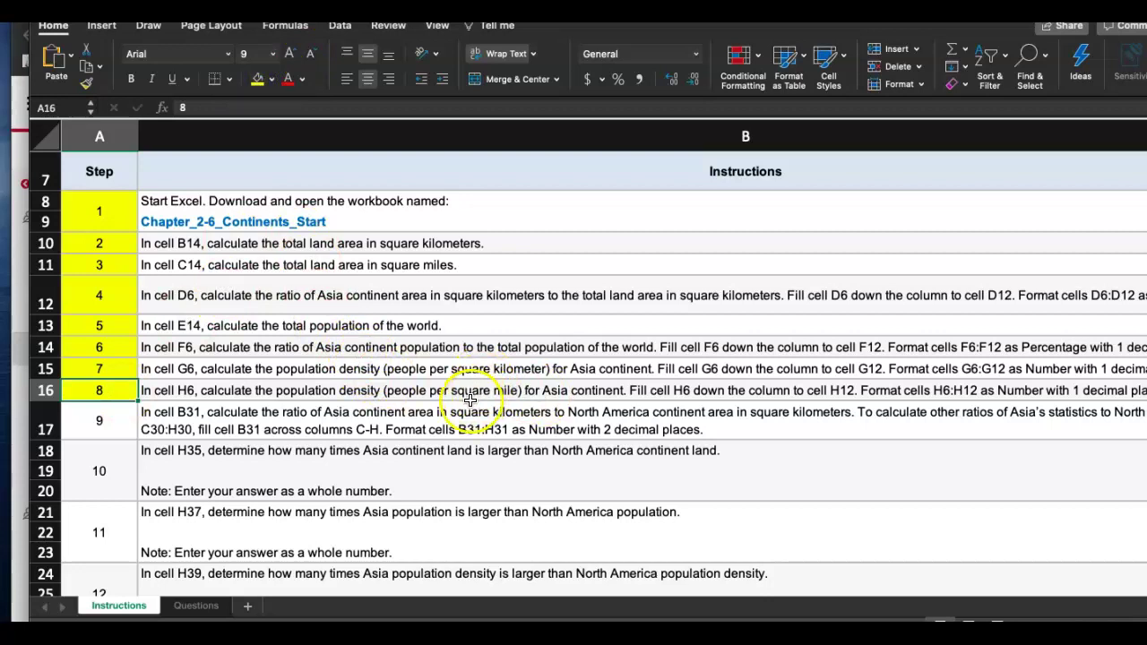
Read step 9 on the Instructions sheet and find the Asia-to-North America ratio table on the Questions sheet
{"action": "scroll", "coordinate": [425, 436], "scroll_direction": "down", "scroll_amount": 5}
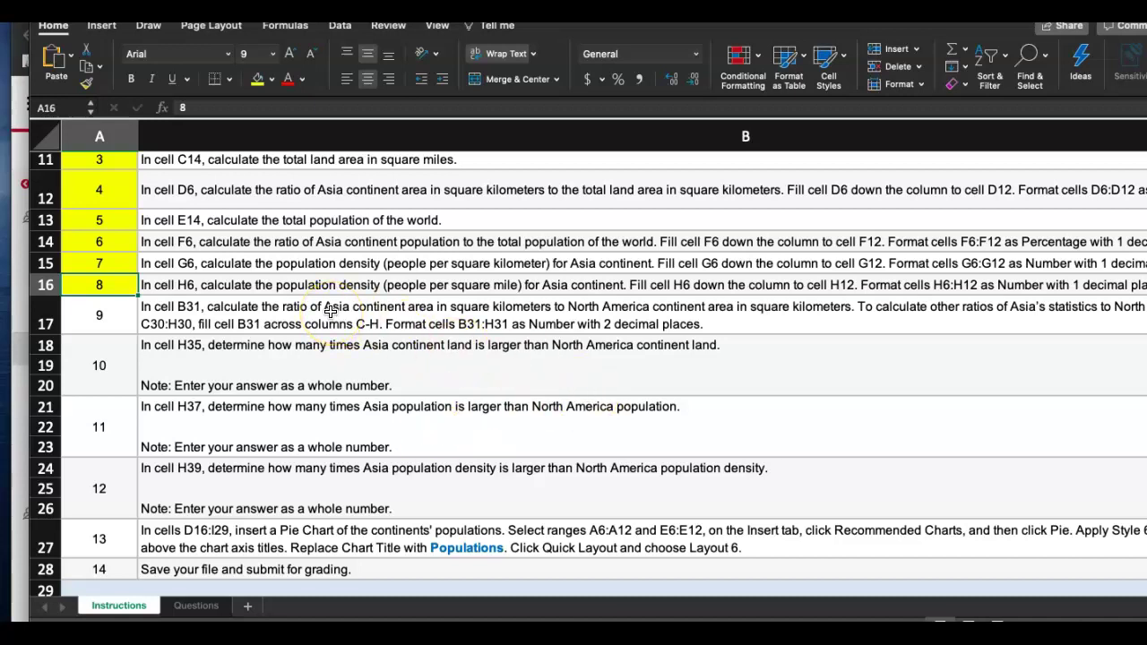
{"action": "scroll", "coordinate": [816, 355], "scroll_direction": "right", "scroll_amount": 3}
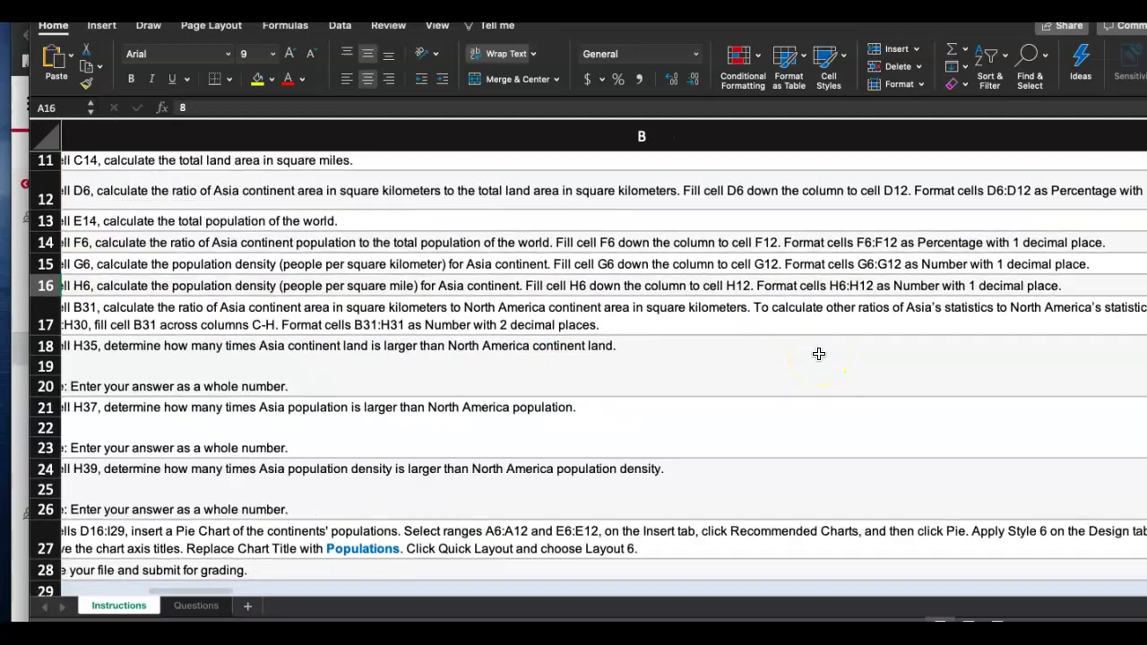
{"action": "scroll", "coordinate": [819, 354], "scroll_direction": "right", "scroll_amount": 3}
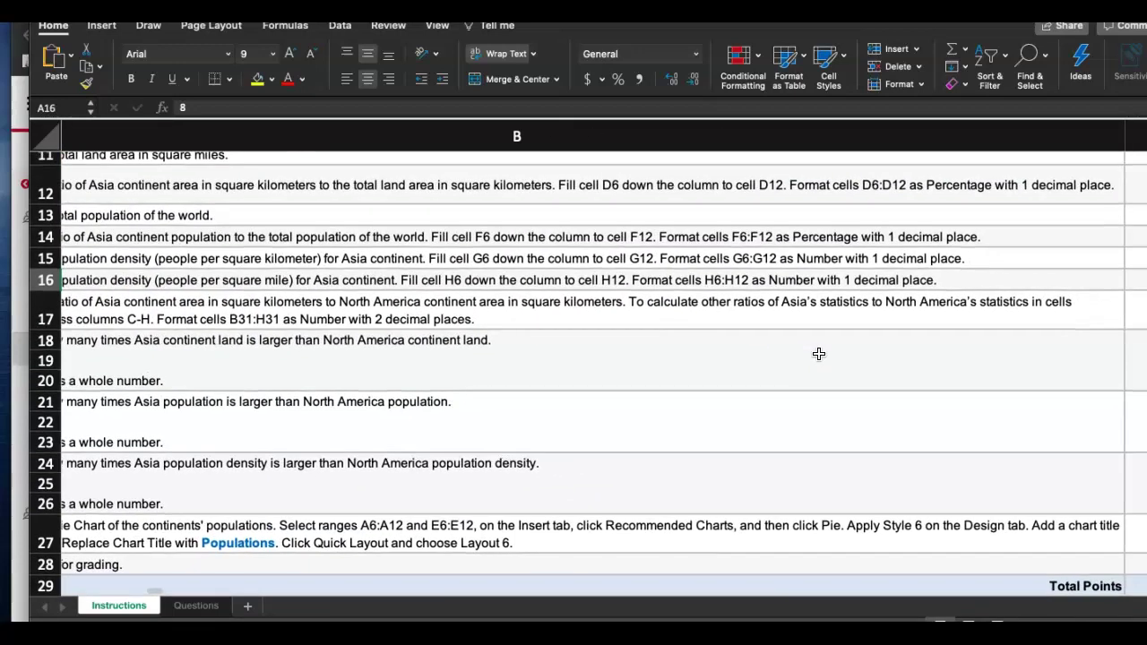
{"action": "scroll", "coordinate": [818, 354], "scroll_direction": "left", "scroll_amount": 5}
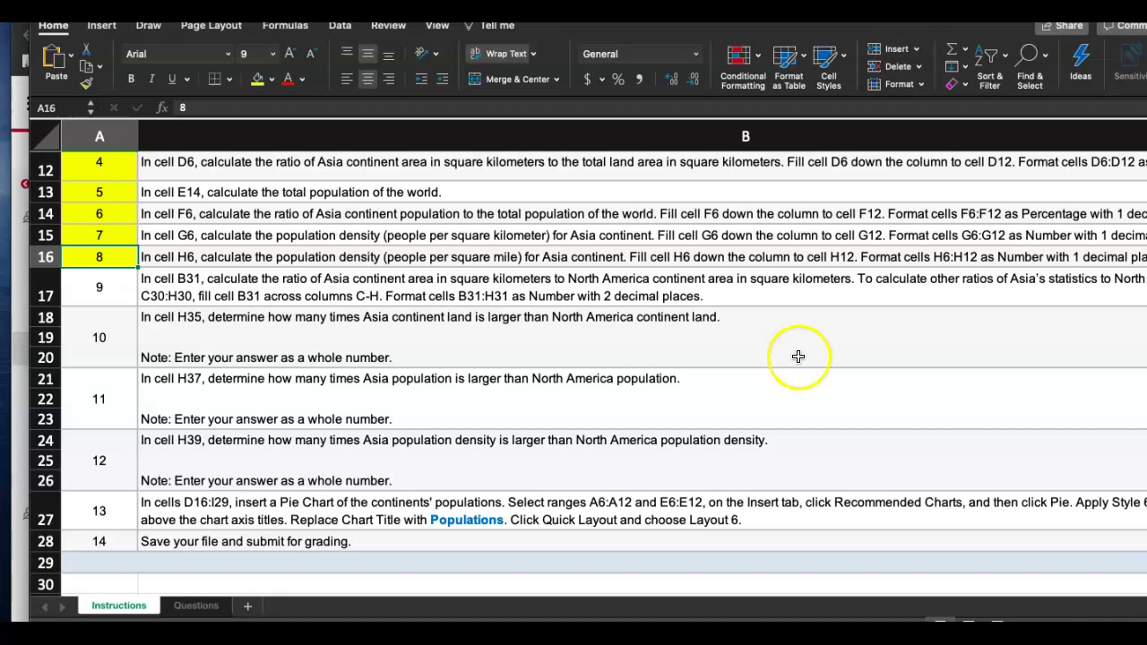
{"action": "left_click", "coordinate": [195, 606]}
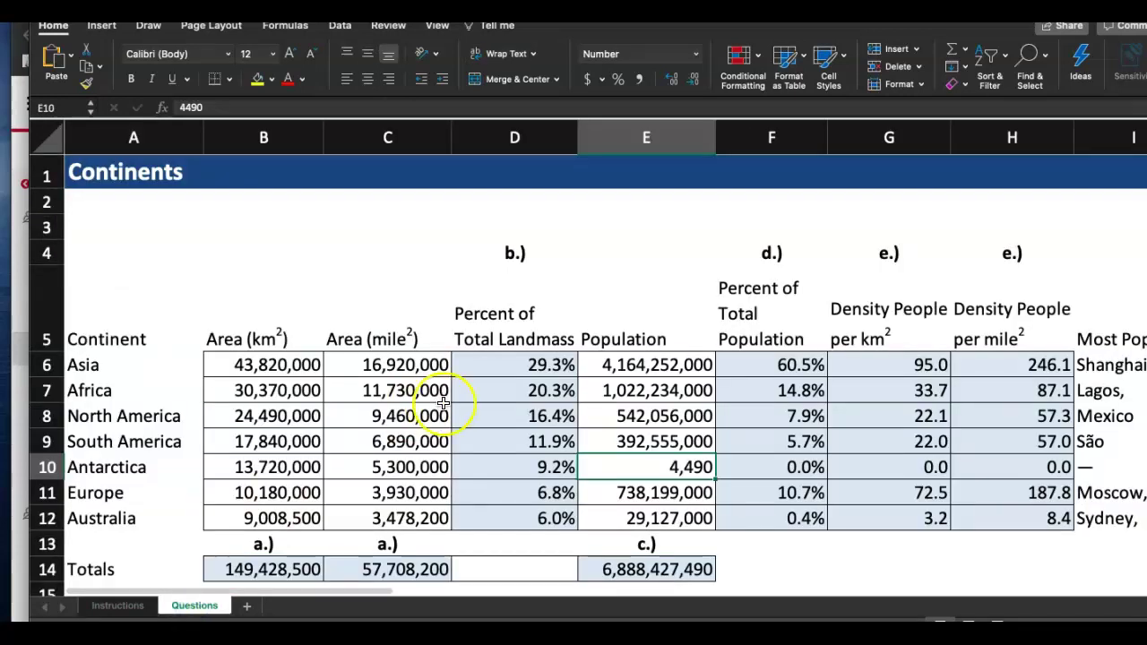
{"action": "scroll", "coordinate": [441, 404], "scroll_direction": "down", "scroll_amount": 5}
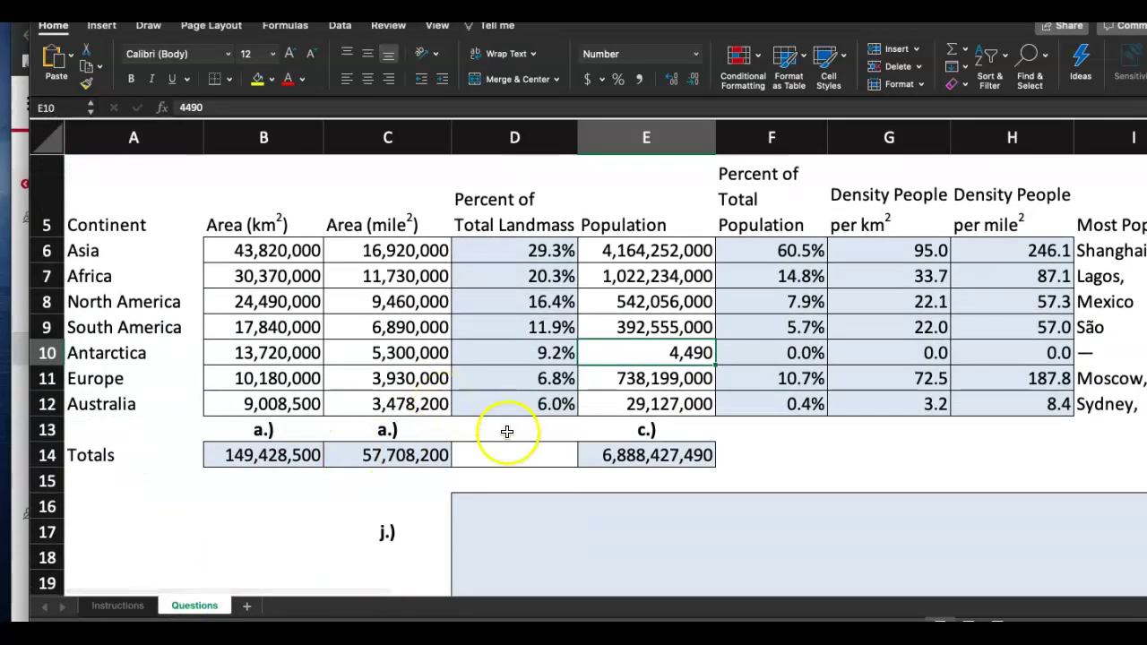
{"action": "left_click", "coordinate": [311, 455]}
{"action": "scroll", "coordinate": [310, 455], "scroll_direction": "down", "scroll_amount": 6}
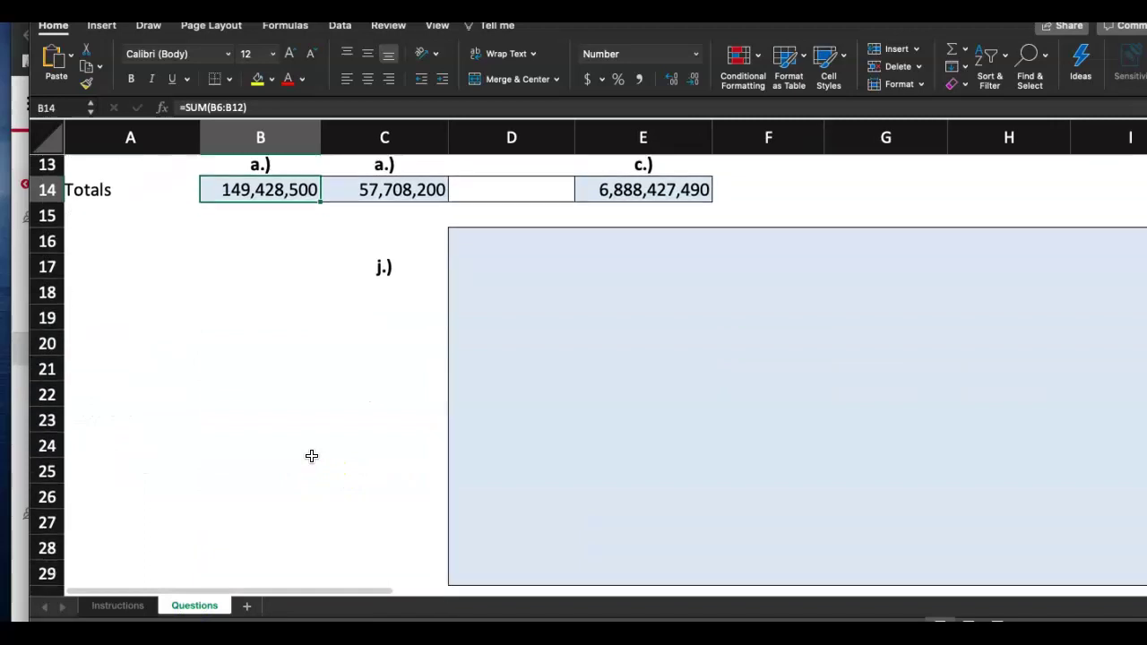
Enter the ratio of Asia's area to North America's area in square kilometers in B31 as =B6/B8
{"action": "left_click", "coordinate": [286, 445]}
{"action": "scroll", "coordinate": [284, 448], "scroll_direction": "down", "scroll_amount": 3}
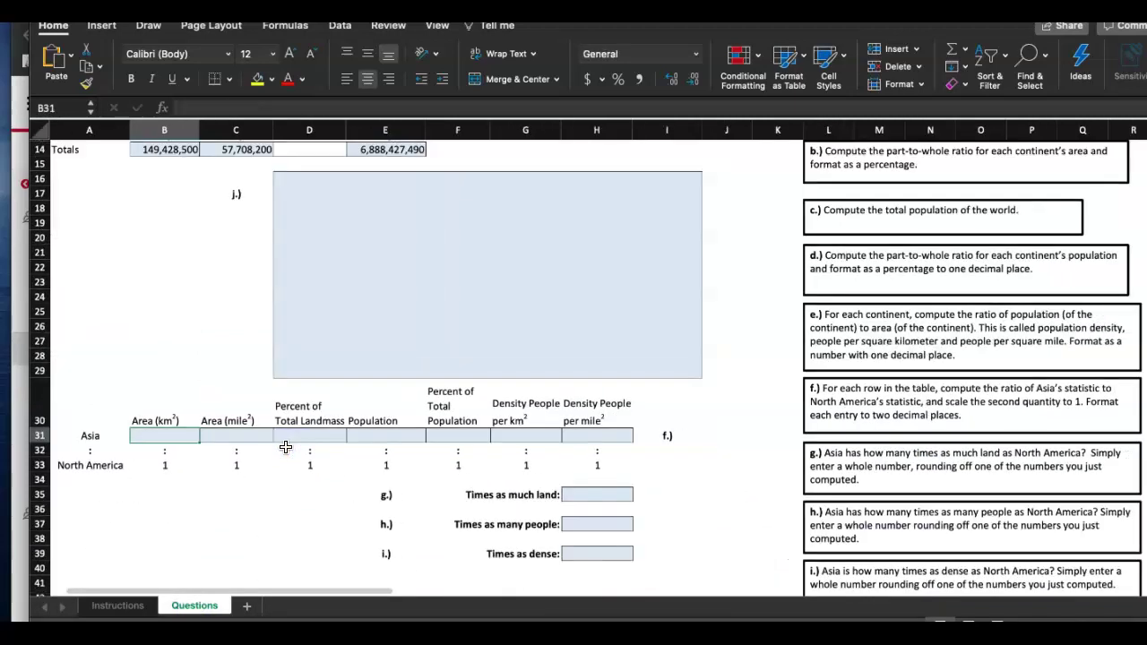
{"action": "scroll", "coordinate": [183, 386], "scroll_direction": "up", "scroll_amount": 2}
{"action": "scroll", "coordinate": [183, 386], "scroll_direction": "up", "scroll_amount": 2}
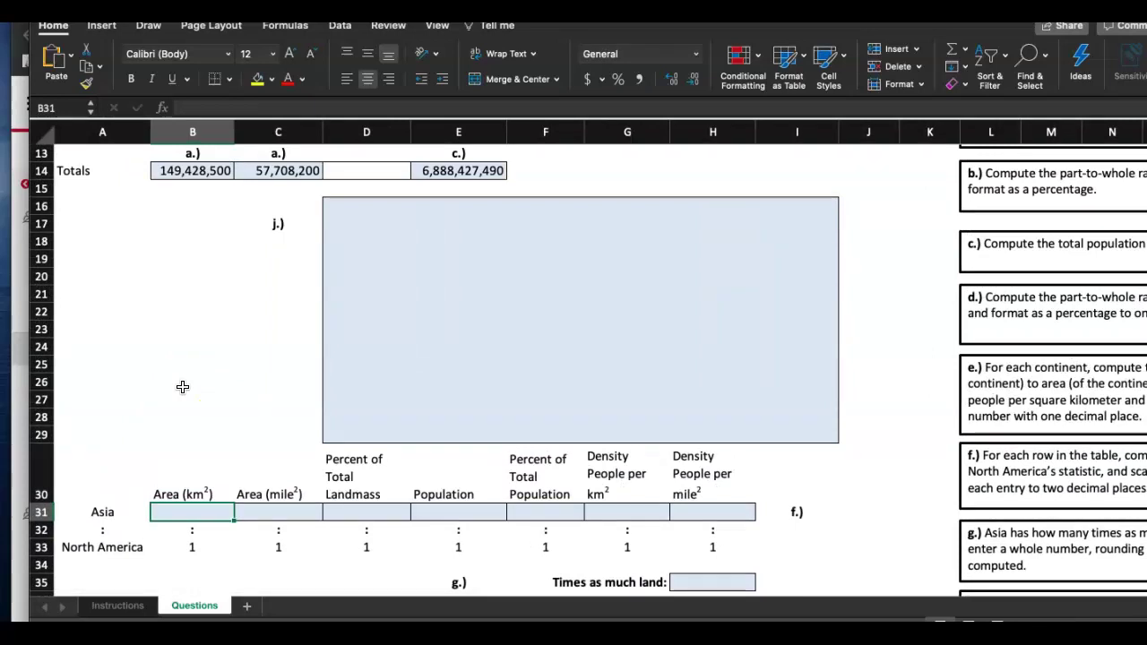
{"action": "type", "text": "="}
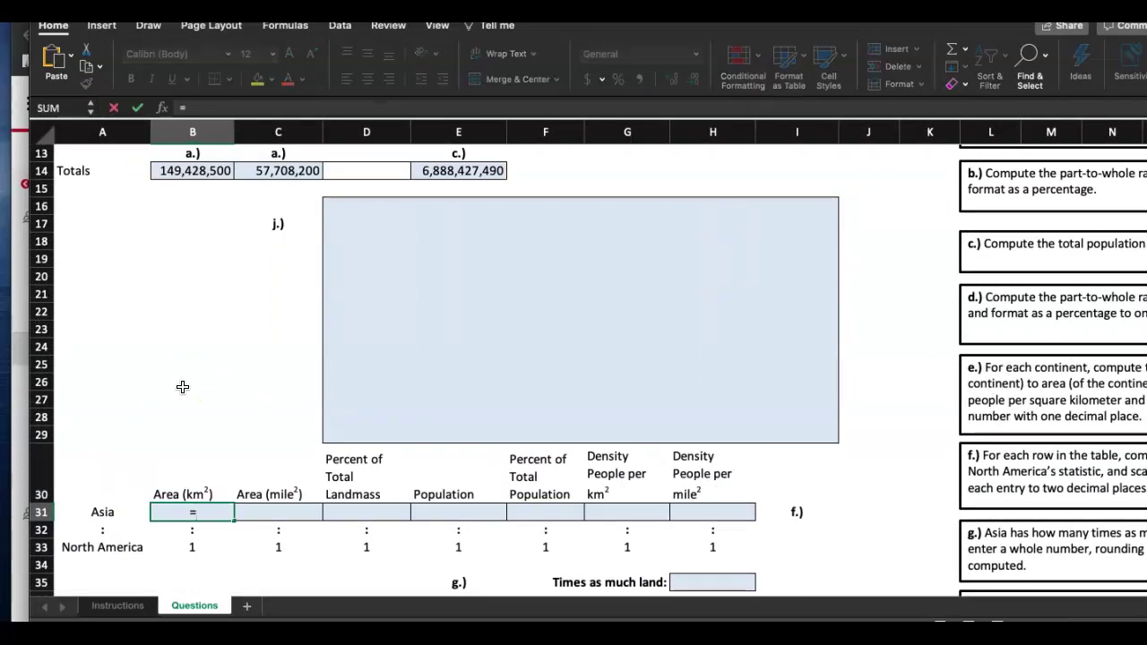
{"action": "scroll", "coordinate": [182, 386], "scroll_direction": "up", "scroll_amount": 6}
{"action": "left_click", "coordinate": [185, 289]}
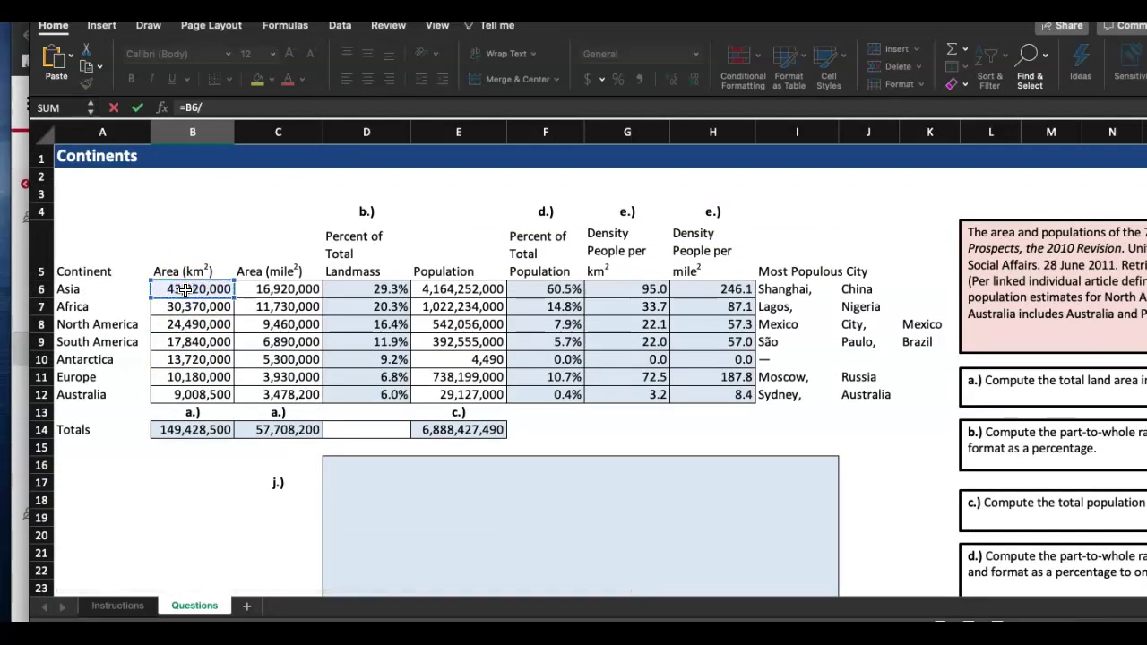
{"action": "type", "text": "/"}
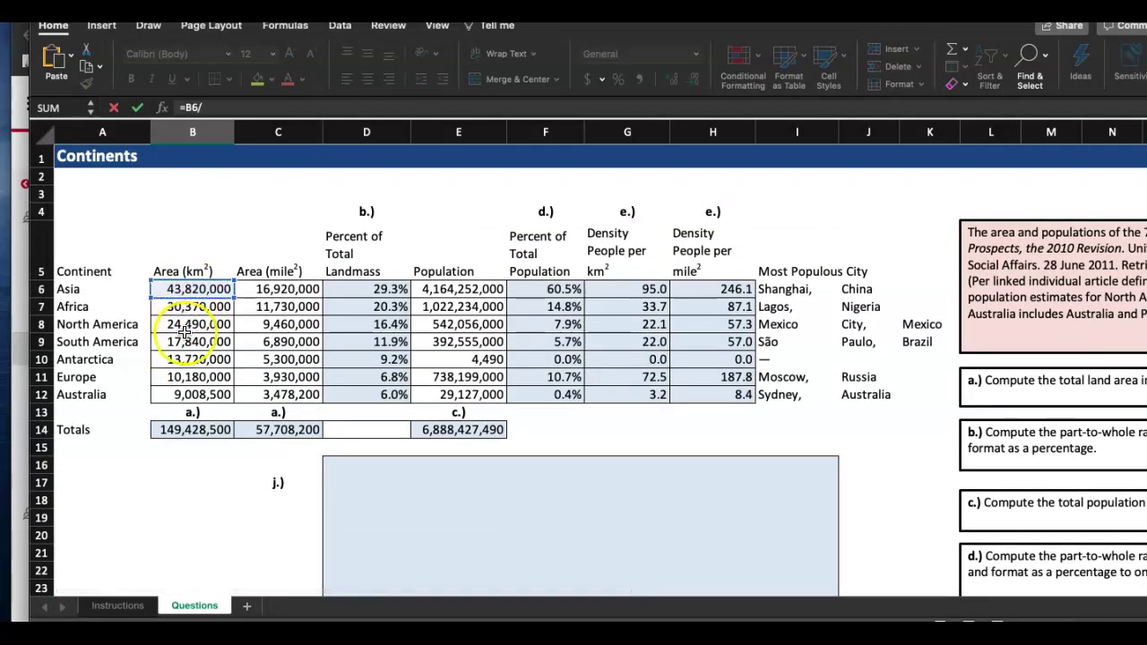
{"action": "left_click", "coordinate": [190, 329]}
{"action": "key", "text": "Return"}
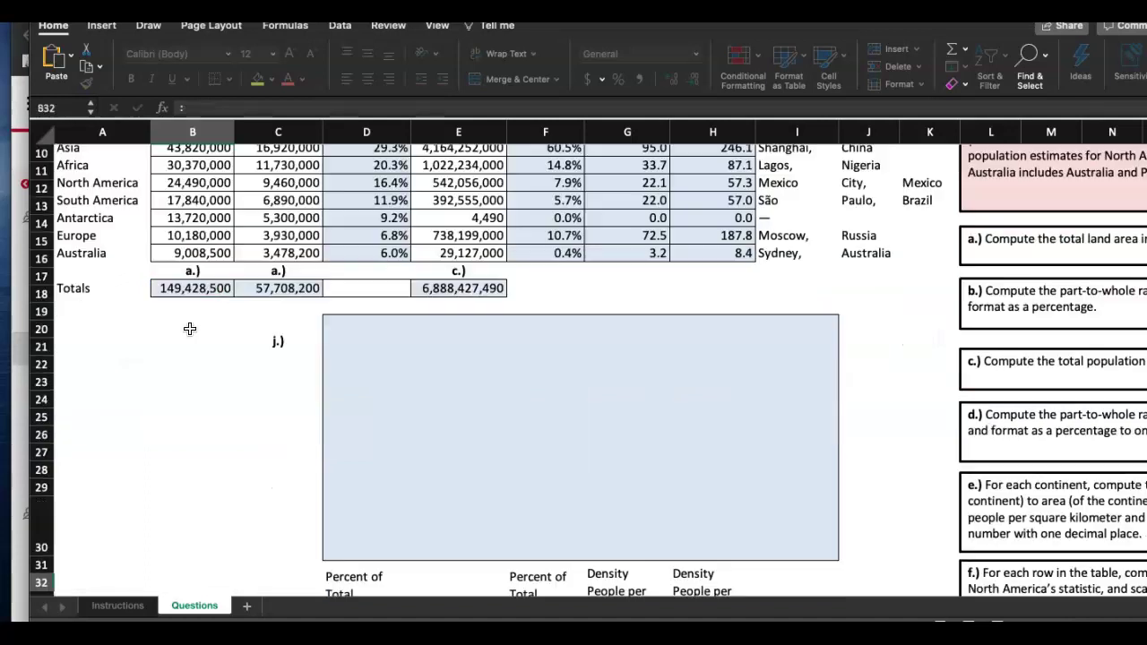
{"action": "double_click", "coordinate": [199, 387]}
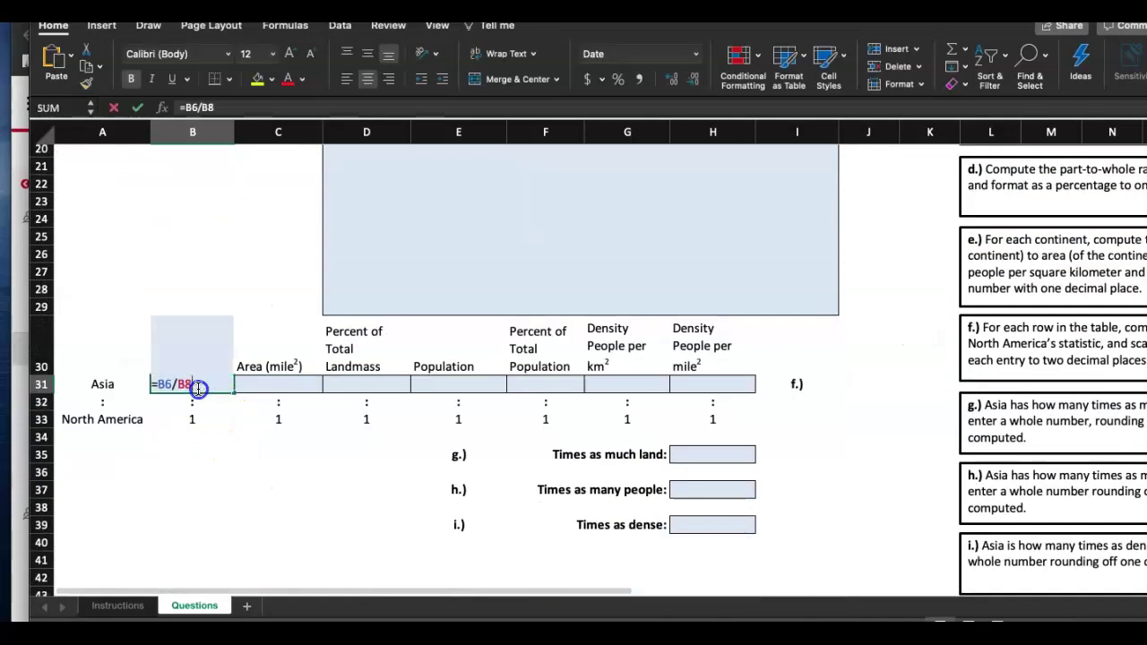
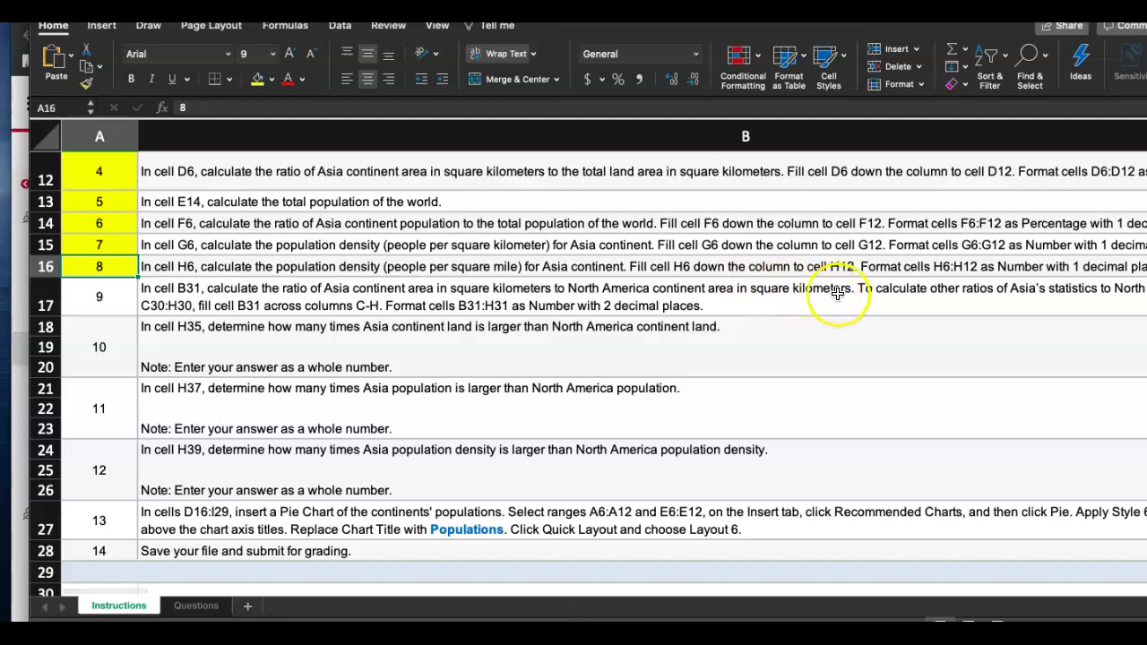
Recheck step 9 on the Instructions sheet and format B31 on the Questions sheet as Number with two decimal places
{"action": "scroll", "coordinate": [957, 298], "scroll_direction": "right", "scroll_amount": 5}
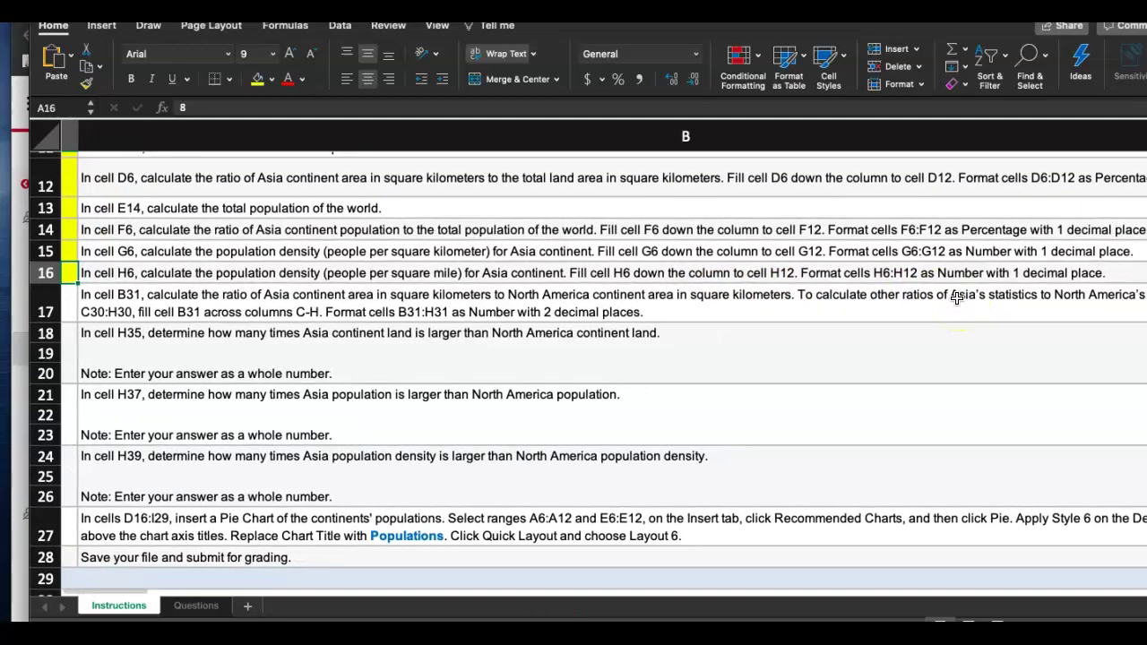
{"action": "scroll", "coordinate": [957, 298], "scroll_direction": "left", "scroll_amount": 5}
{"action": "scroll", "coordinate": [957, 299], "scroll_direction": "down", "scroll_amount": 1}
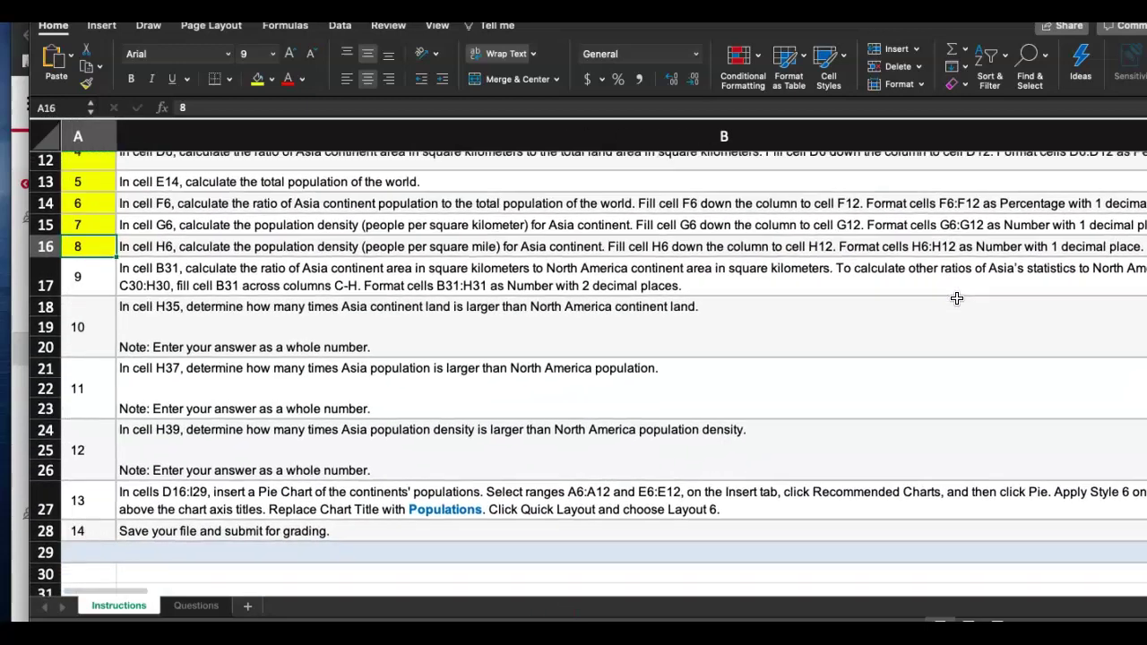
{"action": "left_click", "coordinate": [205, 607]}
{"action": "left_click", "coordinate": [206, 392]}
{"action": "left_click", "coordinate": [694, 80]}
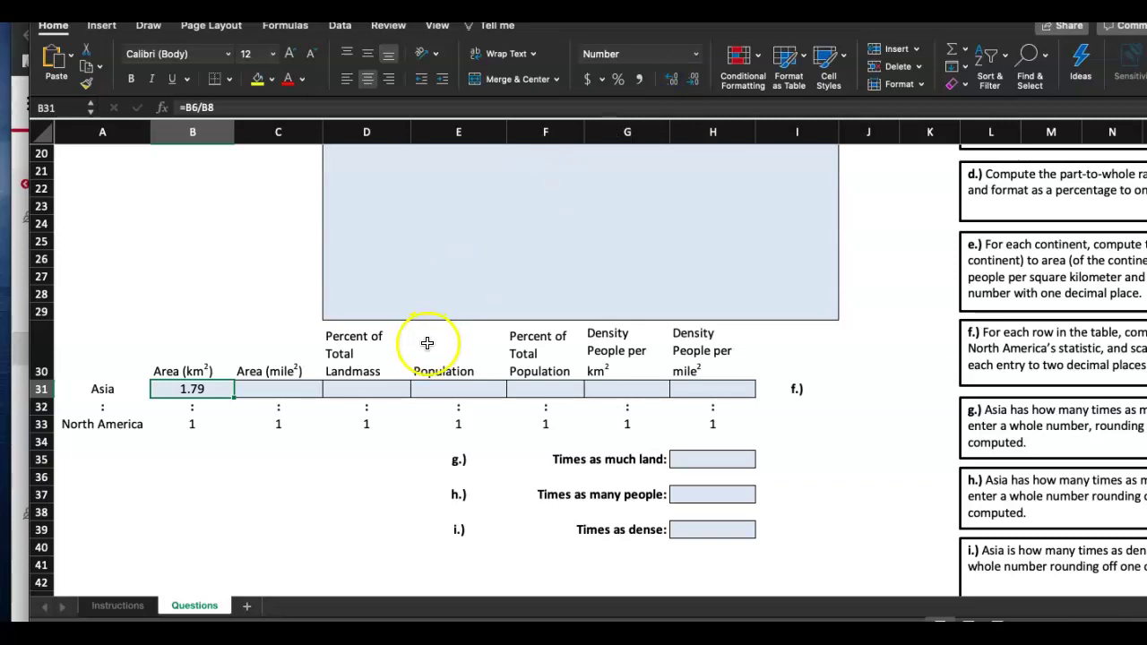
Check the cell references in B31 and fill its ratio formula across the Asia row through H31
{"action": "scroll", "coordinate": [427, 341], "scroll_direction": "down", "scroll_amount": 5}
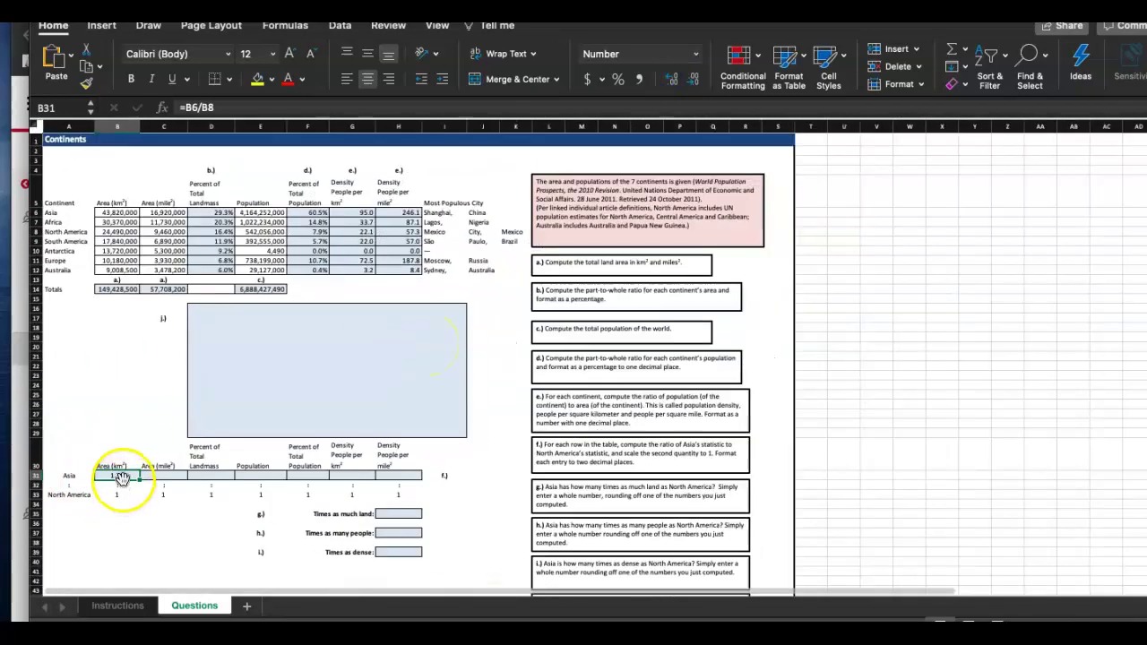
{"action": "double_click", "coordinate": [116, 475]}
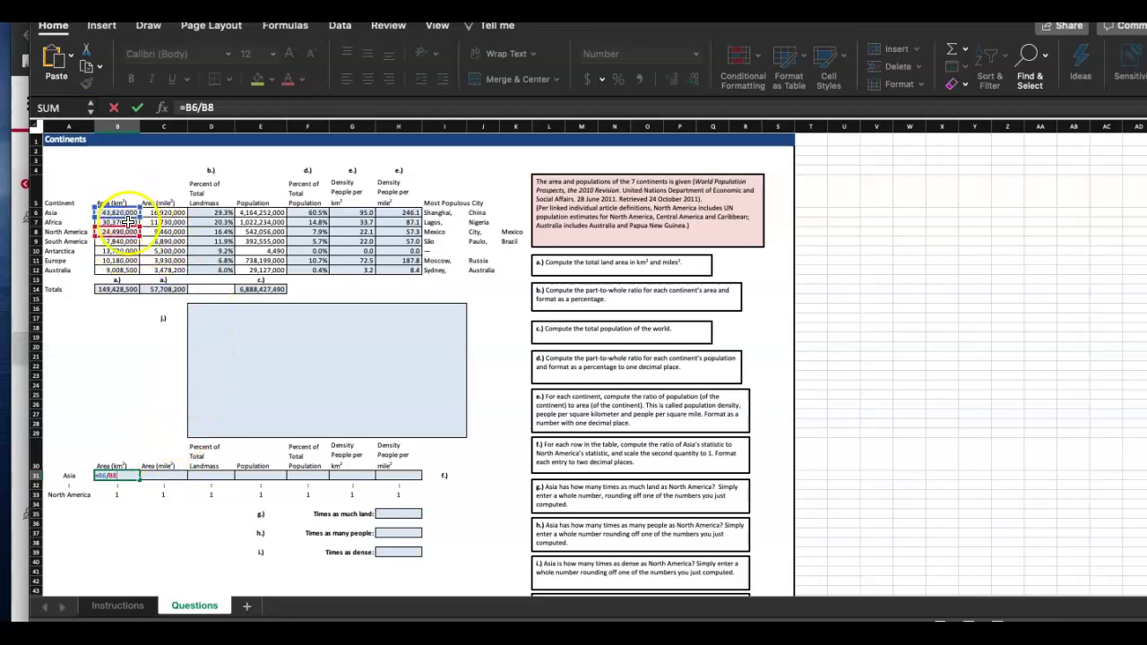
{"action": "key", "text": "Return"}
{"action": "left_click_drag", "start_coordinate": [325, 475], "coordinate": [420, 470]}
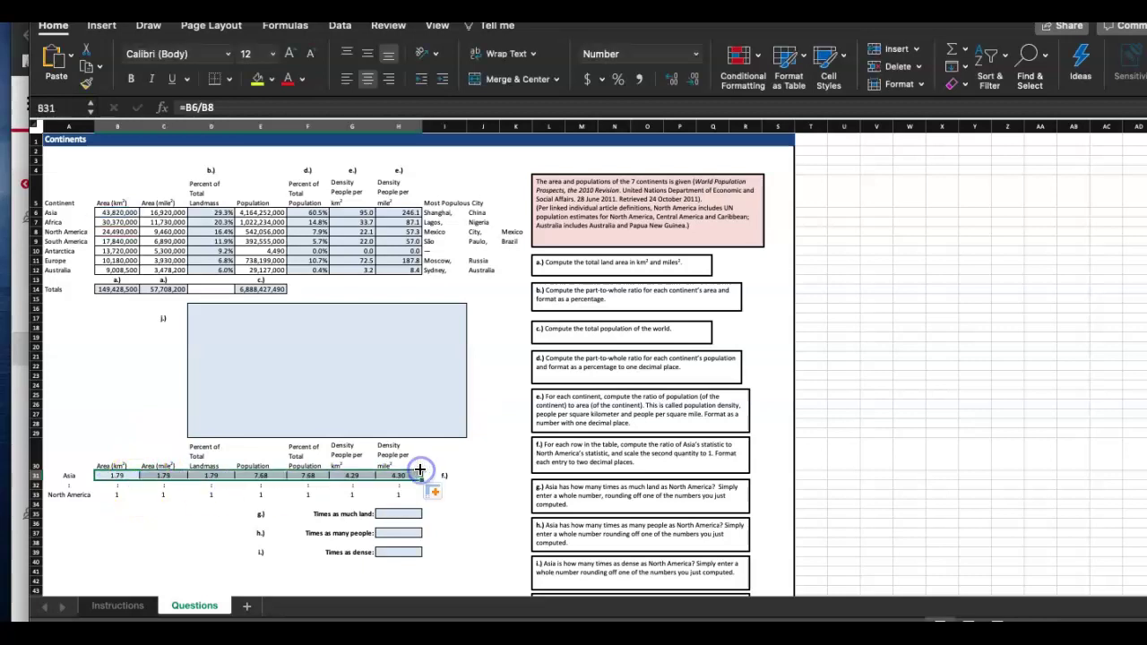
Inspect the filled ratio formulas in C31:H31 to verify that each divides Asia's row 6 value by North America's row 8 value
{"action": "double_click", "coordinate": [168, 476]}
{"action": "left_click", "coordinate": [161, 214]}
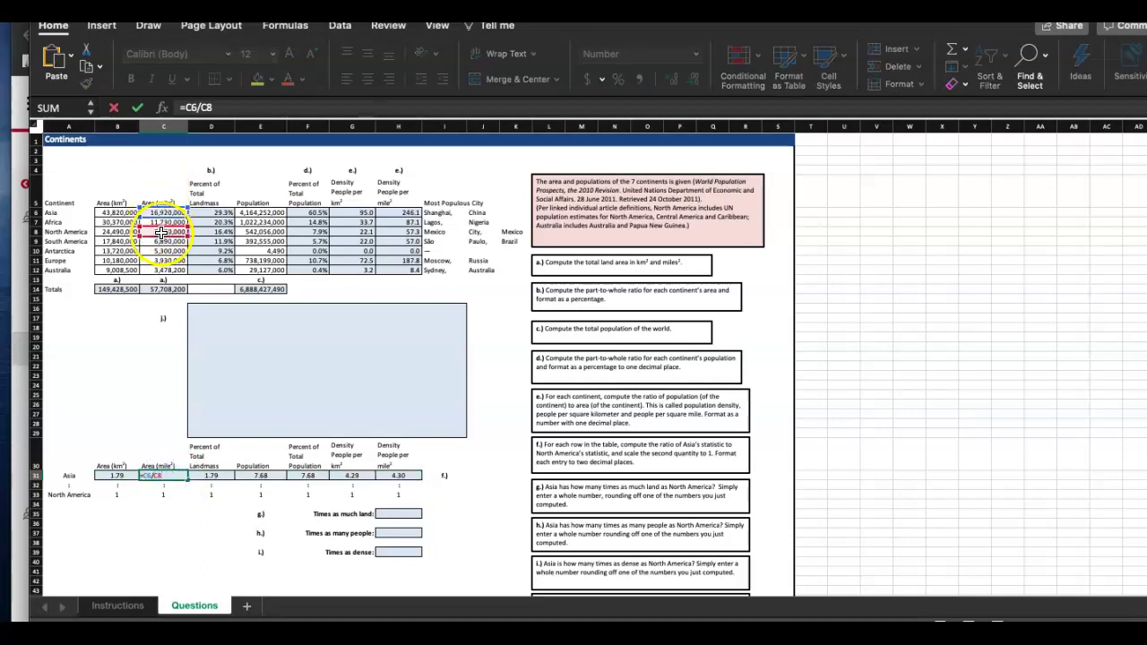
{"action": "key", "text": "Return"}
{"action": "double_click", "coordinate": [221, 476]}
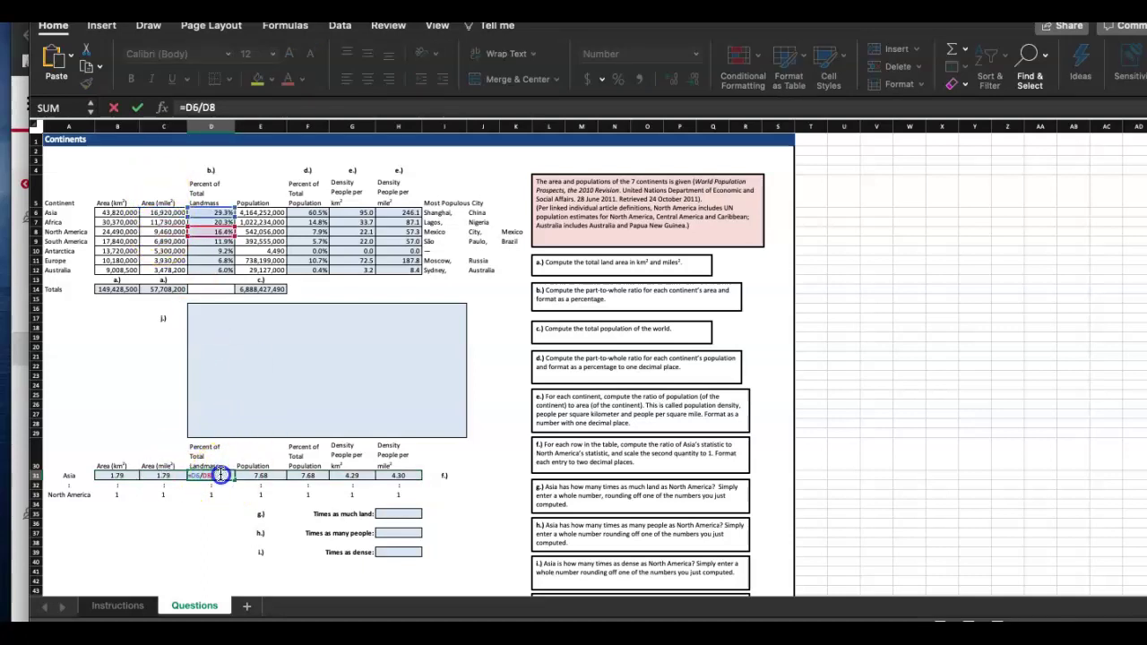
{"action": "key", "text": "Return"}
{"action": "double_click", "coordinate": [266, 477]}
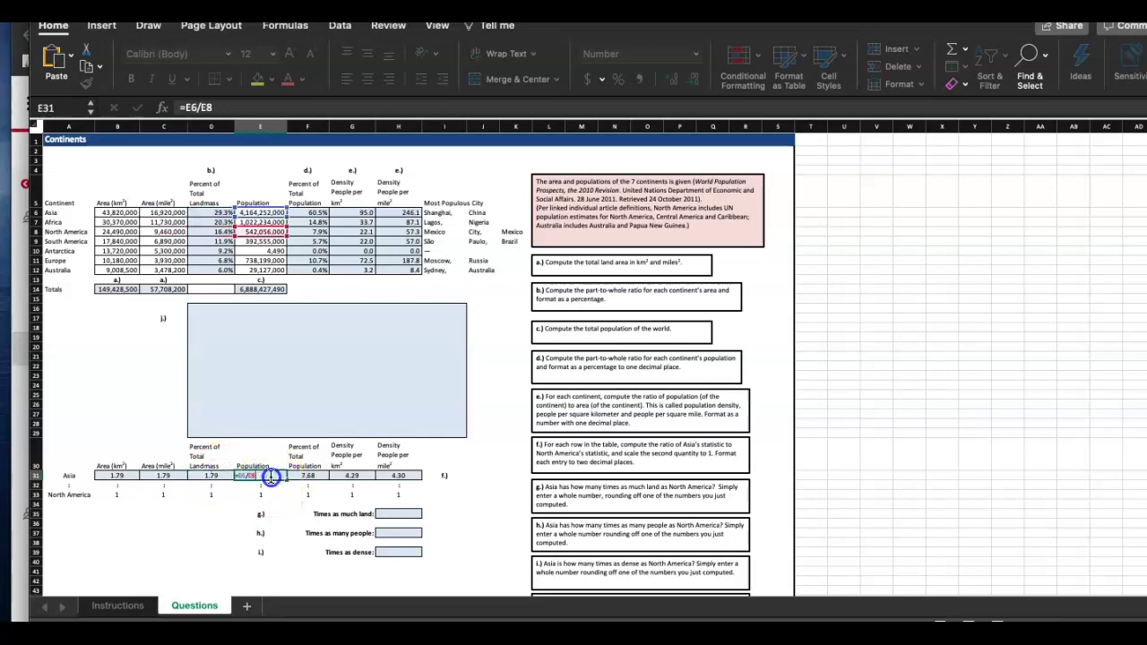
{"action": "key", "text": "Return"}
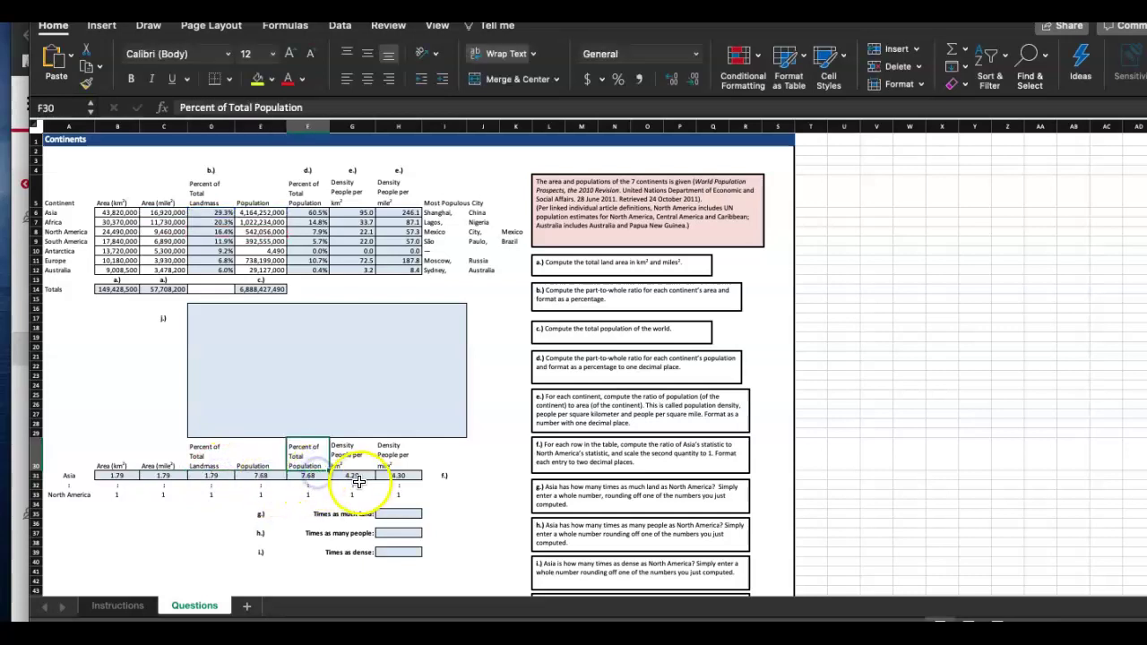
{"action": "double_click", "coordinate": [357, 476]}
{"action": "key", "text": "Return"}
{"action": "double_click", "coordinate": [400, 476]}
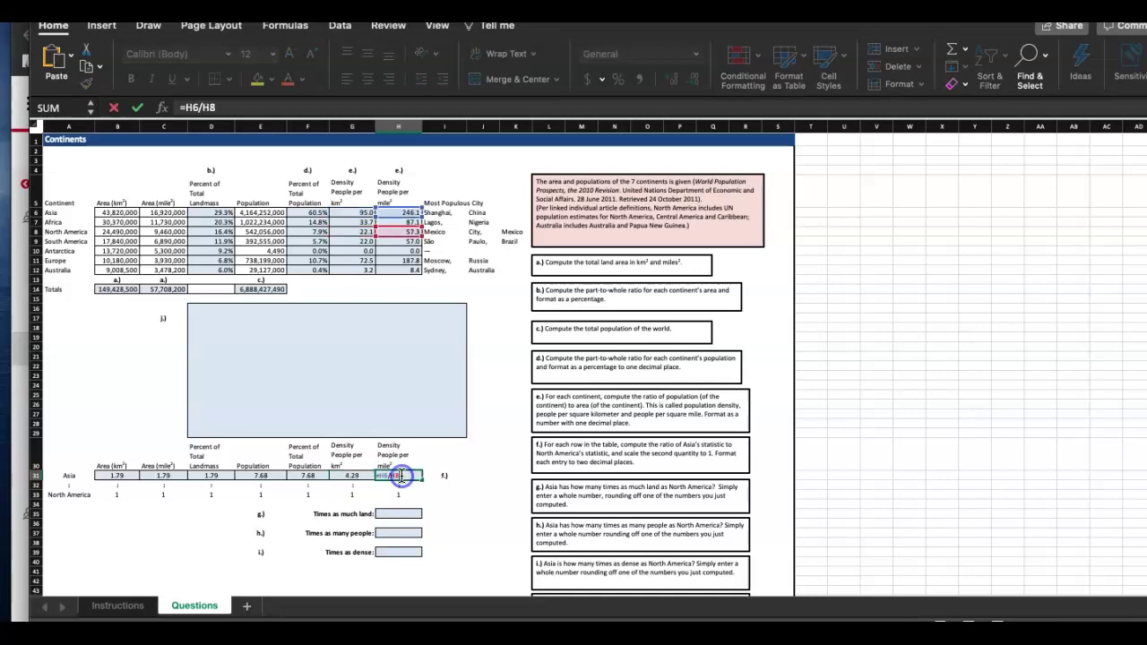
{"action": "left_click", "coordinate": [134, 517]}
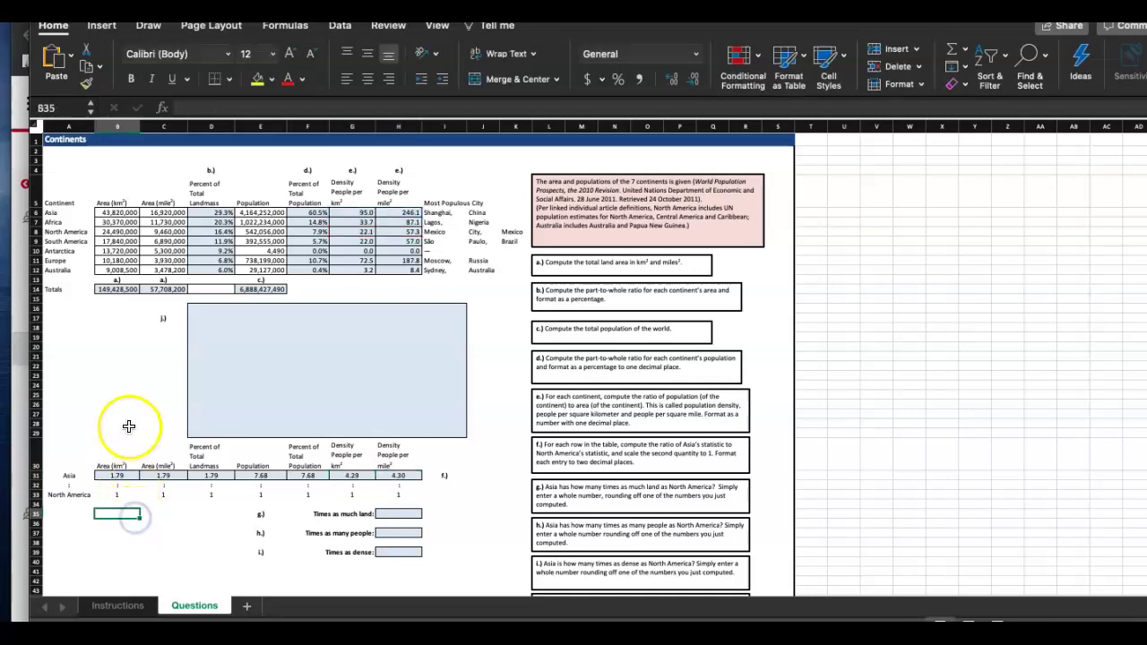
Review the formula in B31 and compare Asia's area ratio with North America's entry in B33
{"action": "scroll", "coordinate": [135, 517], "scroll_direction": "up", "scroll_amount": 5}
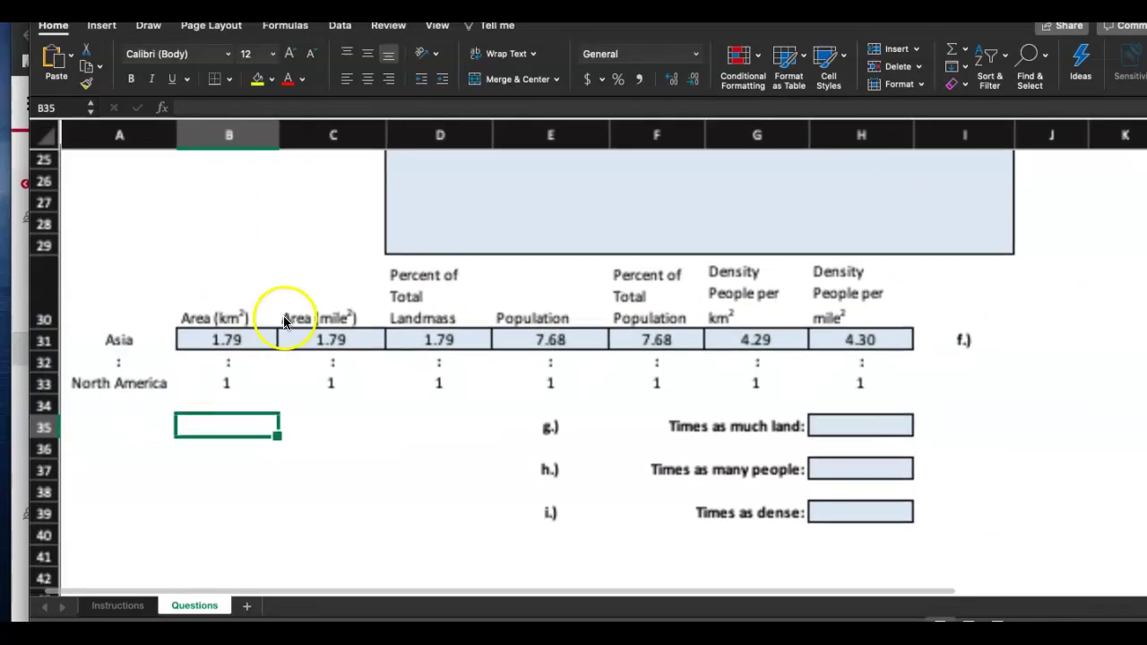
{"action": "double_click", "coordinate": [256, 341]}
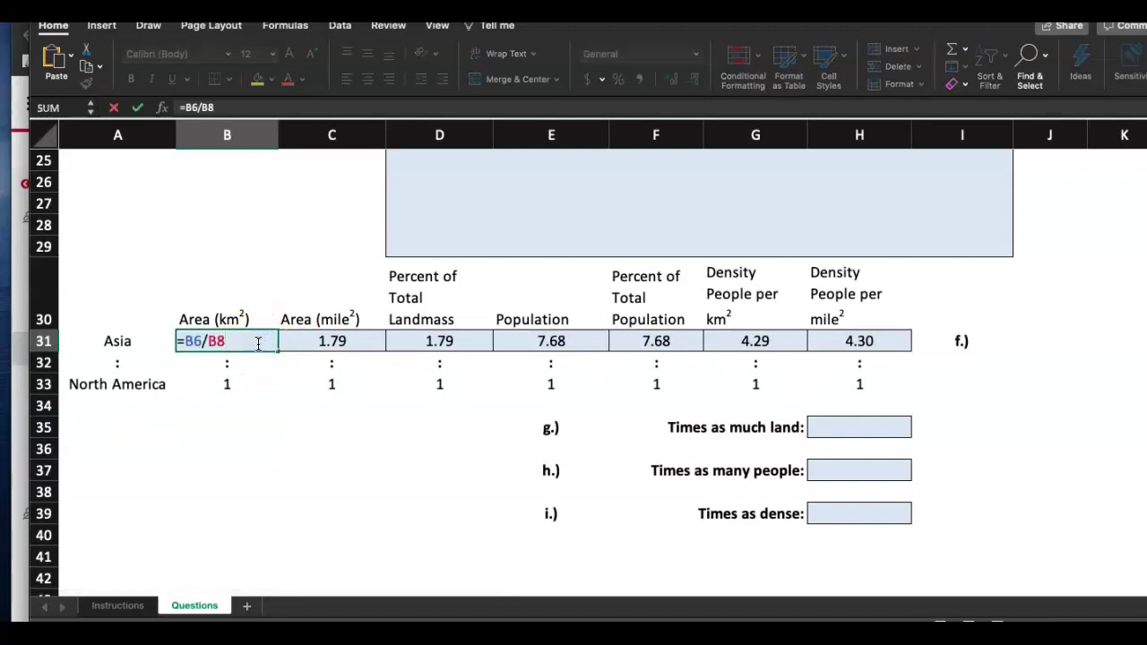
{"action": "scroll", "coordinate": [201, 304], "scroll_direction": "up", "scroll_amount": 5}
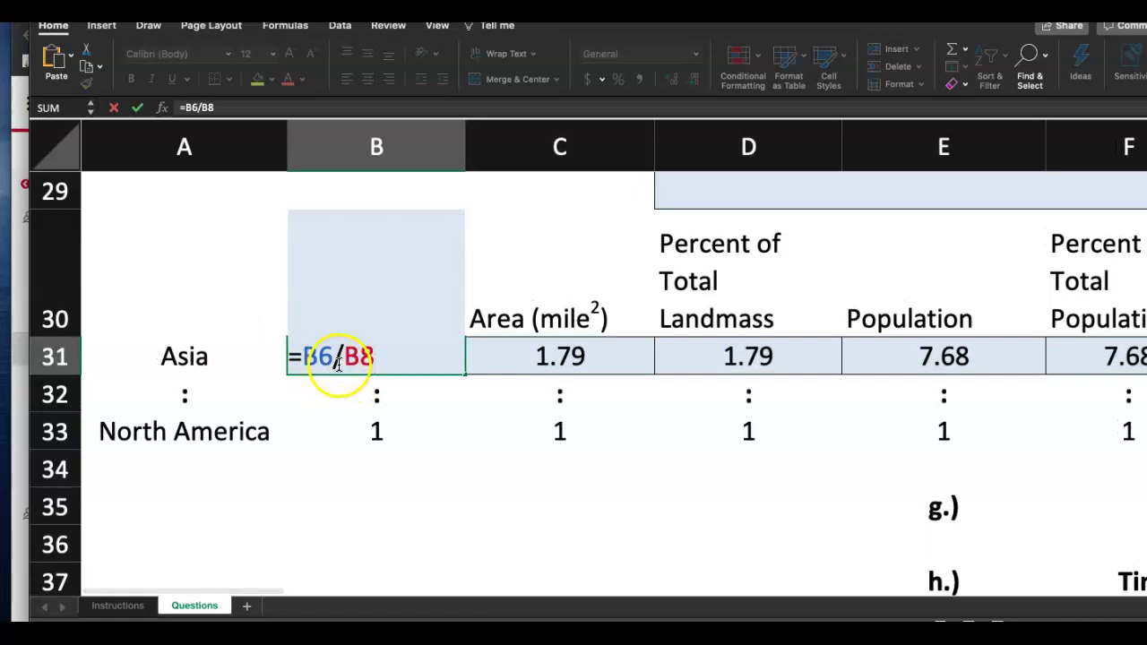
{"action": "left_click", "coordinate": [459, 381]}
{"action": "left_click", "coordinate": [441, 352]}
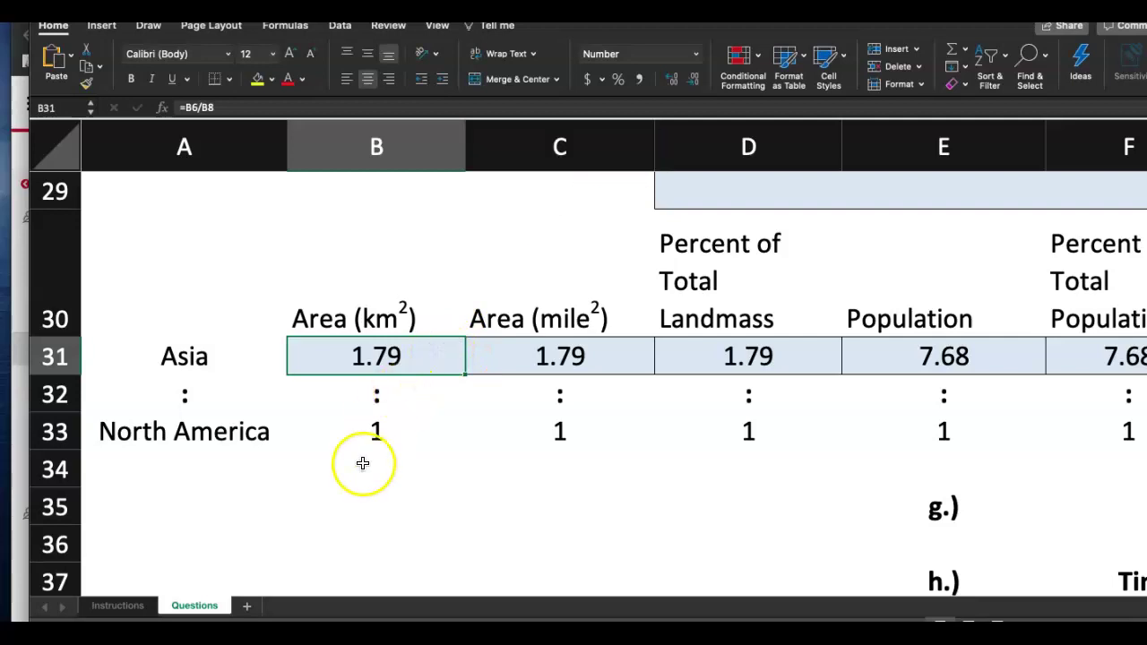
{"action": "scroll", "coordinate": [363, 463], "scroll_direction": "down", "scroll_amount": 5}
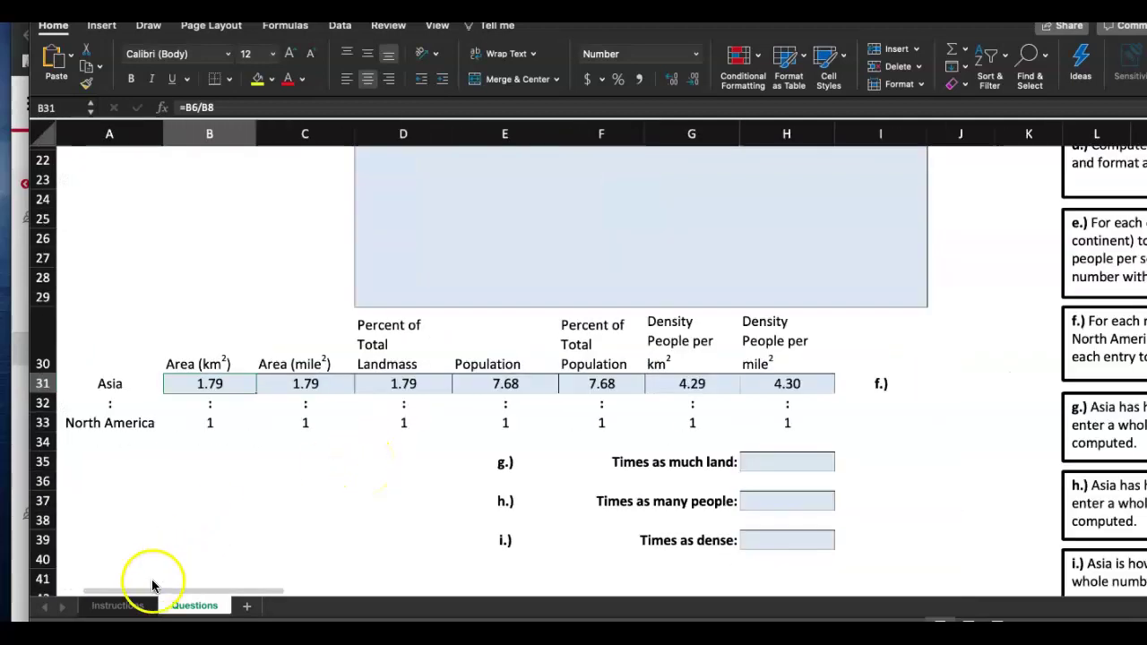
Mark step 9 with yellow fill on the Instructions sheet and return to the Questions sheet
{"action": "left_click", "coordinate": [141, 607]}
{"action": "left_click", "coordinate": [98, 298]}
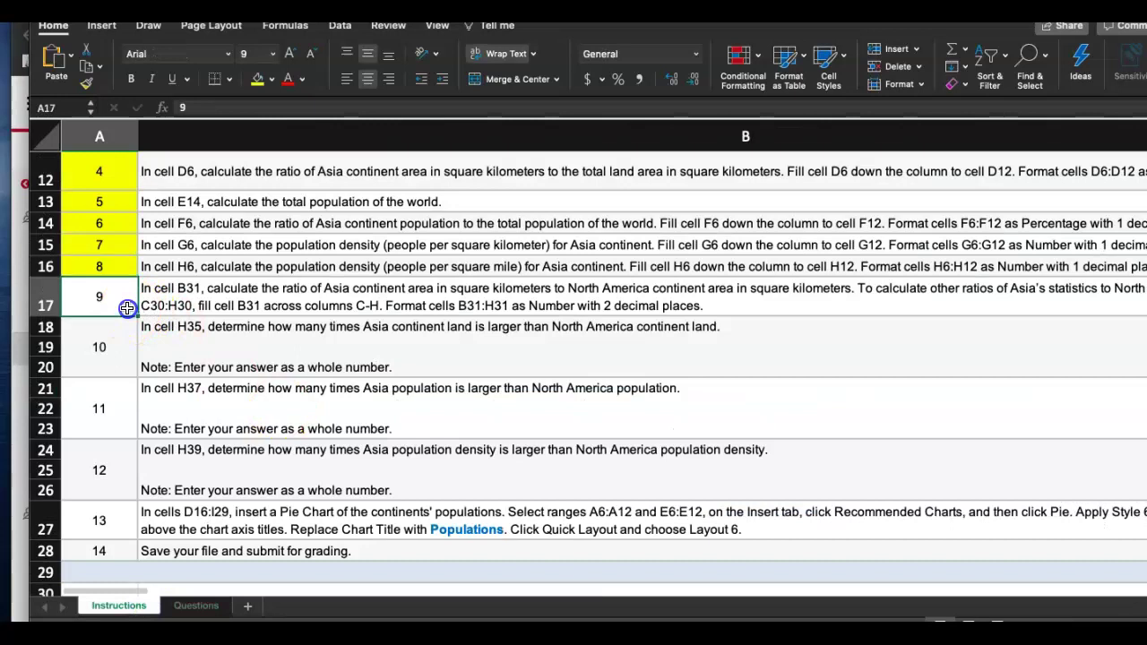
{"action": "left_click", "coordinate": [259, 80]}
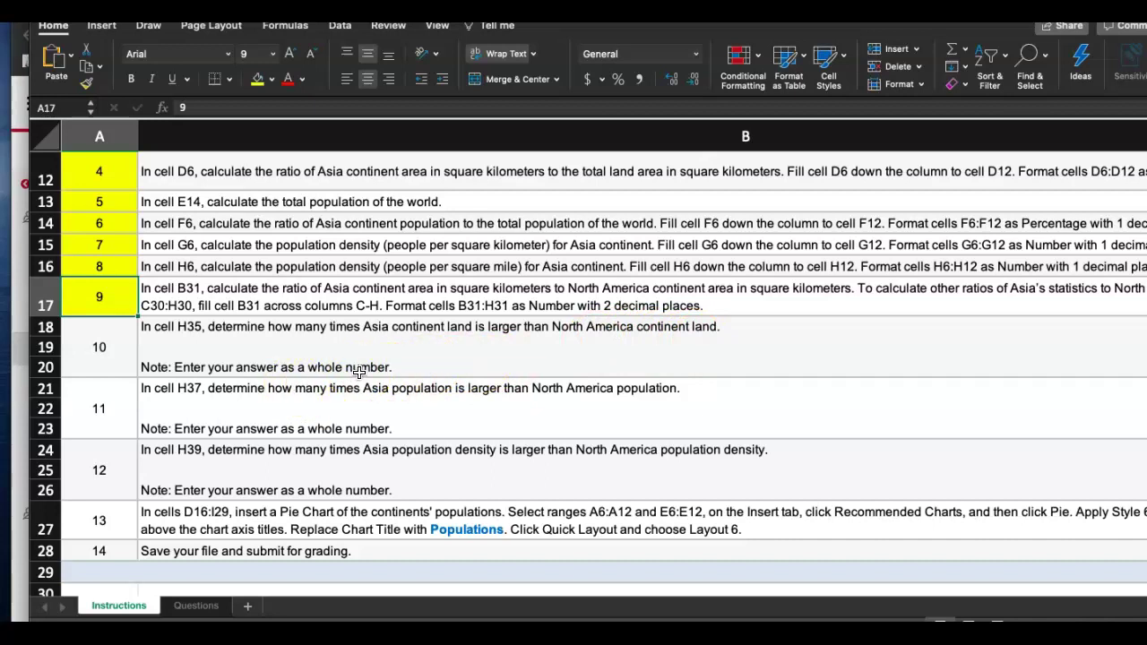
{"action": "left_click", "coordinate": [199, 606]}
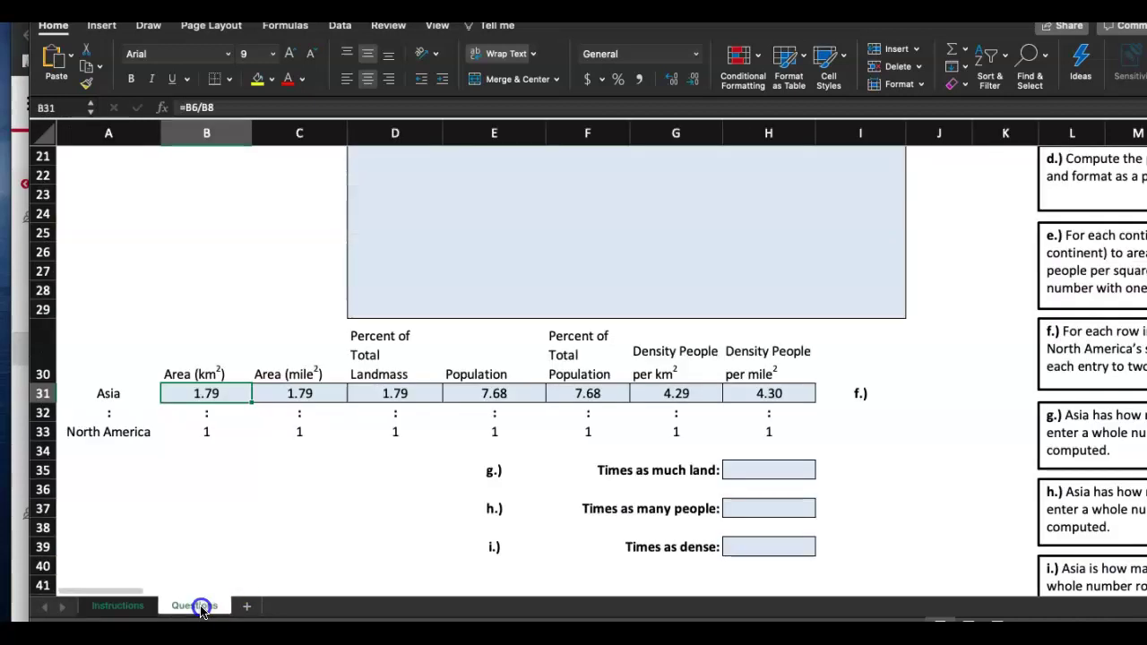
Examine the area in km², area in square miles and percent of total landmass columns in the continents table
{"action": "scroll", "coordinate": [412, 345], "scroll_direction": "up", "scroll_amount": 10}
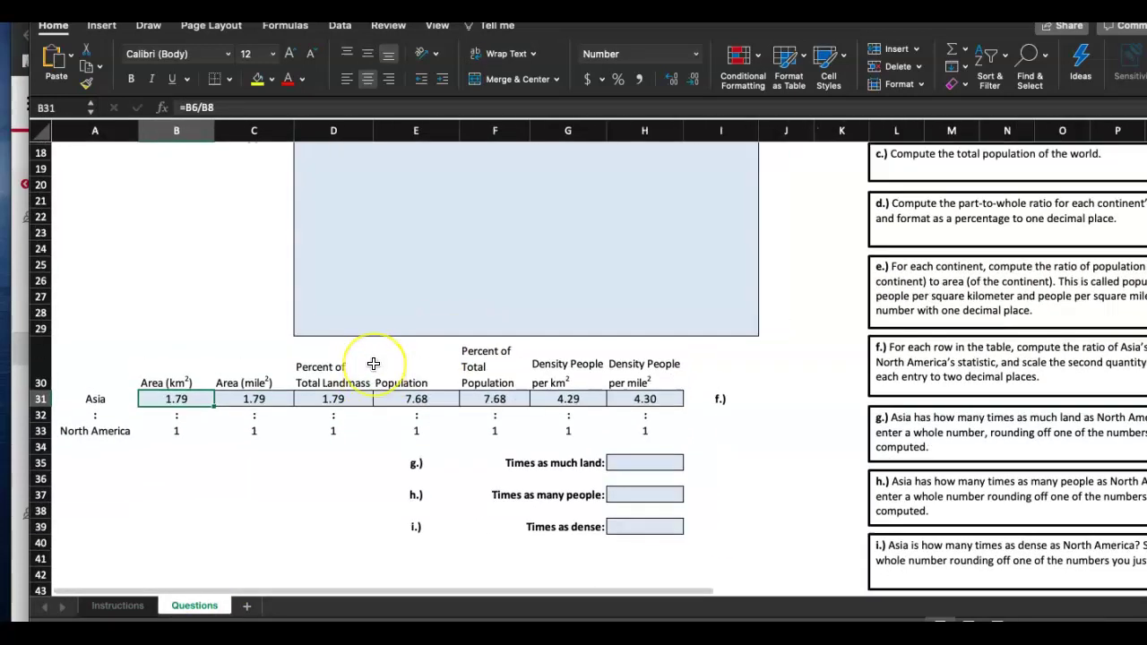
{"action": "scroll", "coordinate": [374, 364], "scroll_direction": "up", "scroll_amount": 1}
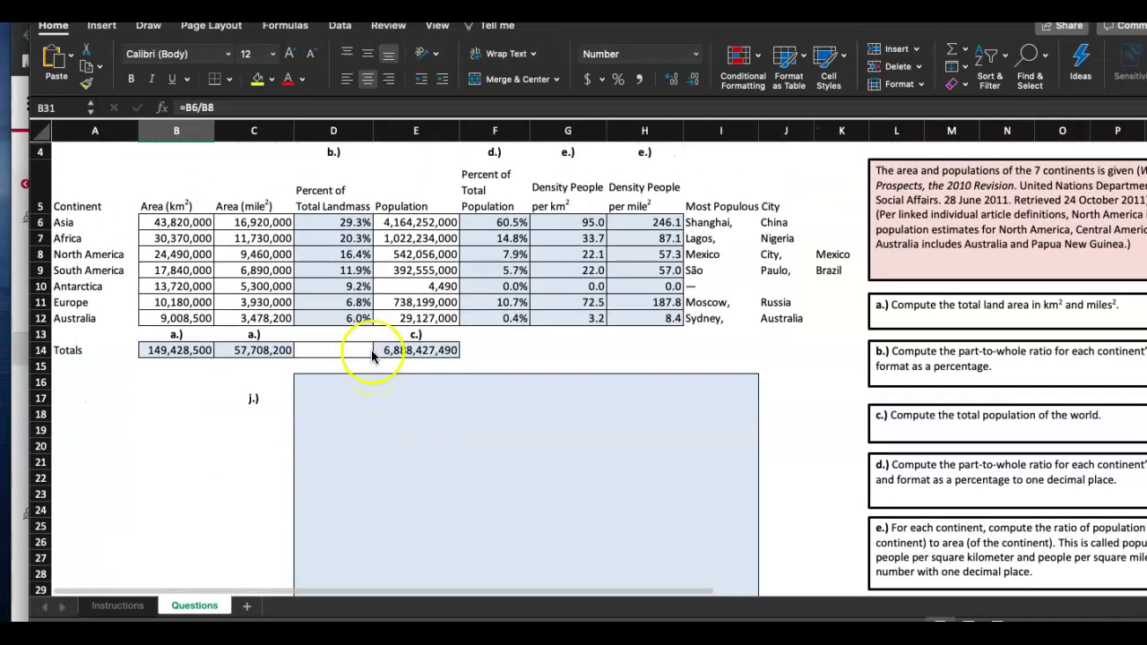
{"action": "left_click", "coordinate": [318, 204]}
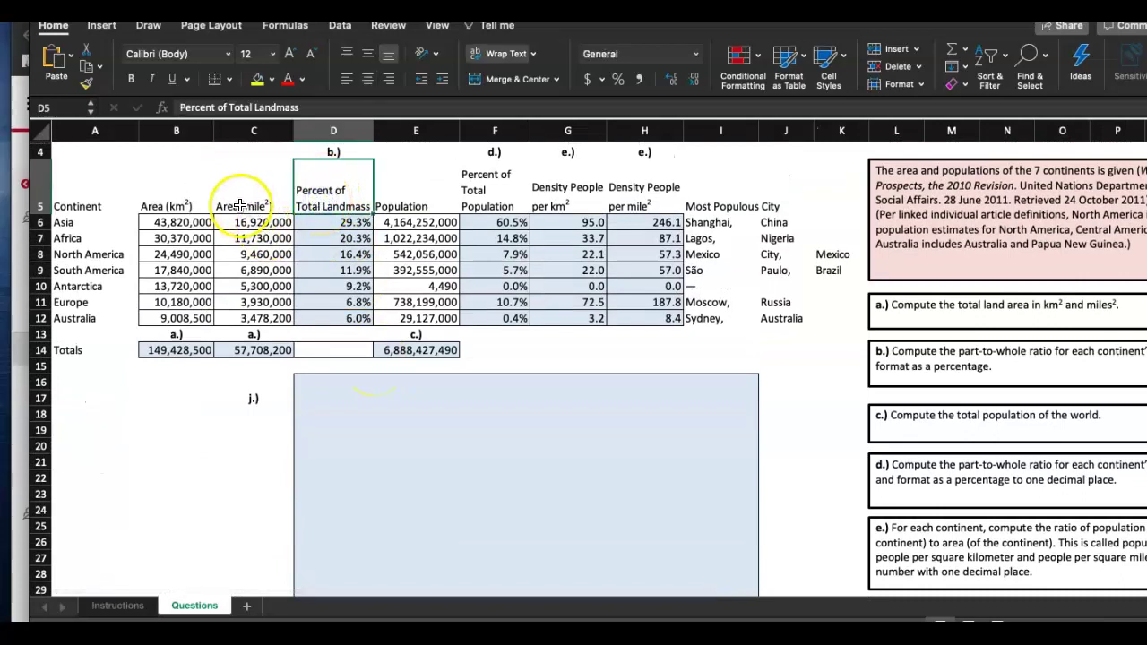
{"action": "left_click", "coordinate": [179, 207]}
{"action": "left_click", "coordinate": [248, 207]}
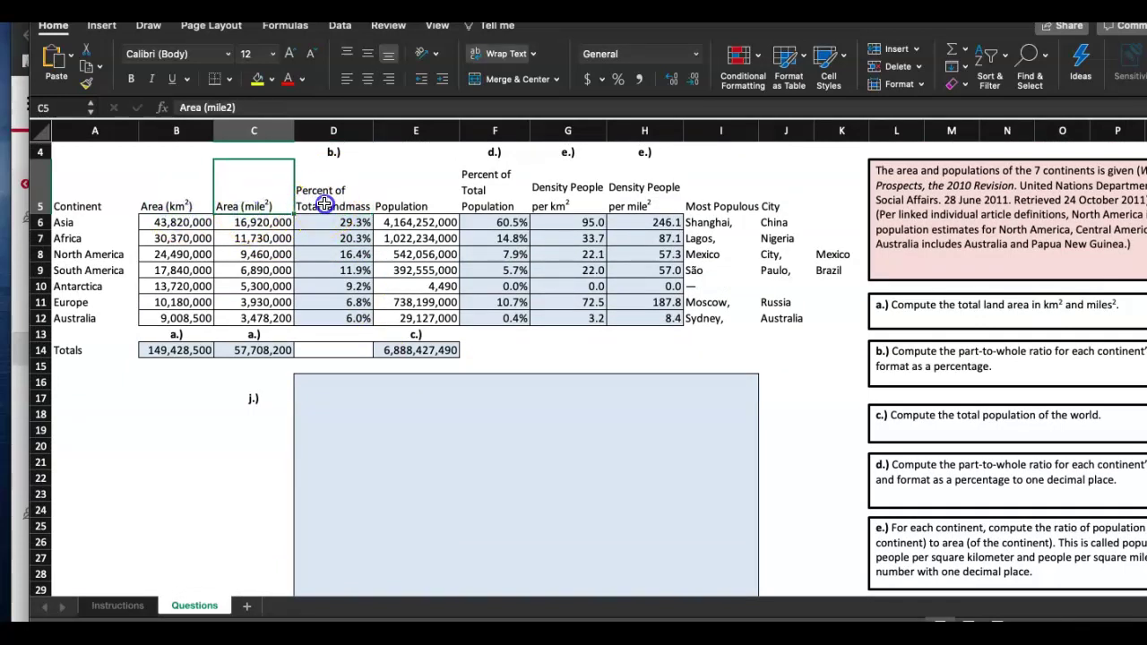
{"action": "left_click", "coordinate": [327, 204]}
{"action": "scroll", "coordinate": [336, 334], "scroll_direction": "down", "scroll_amount": 2}
{"action": "scroll", "coordinate": [336, 334], "scroll_direction": "down", "scroll_amount": 10}
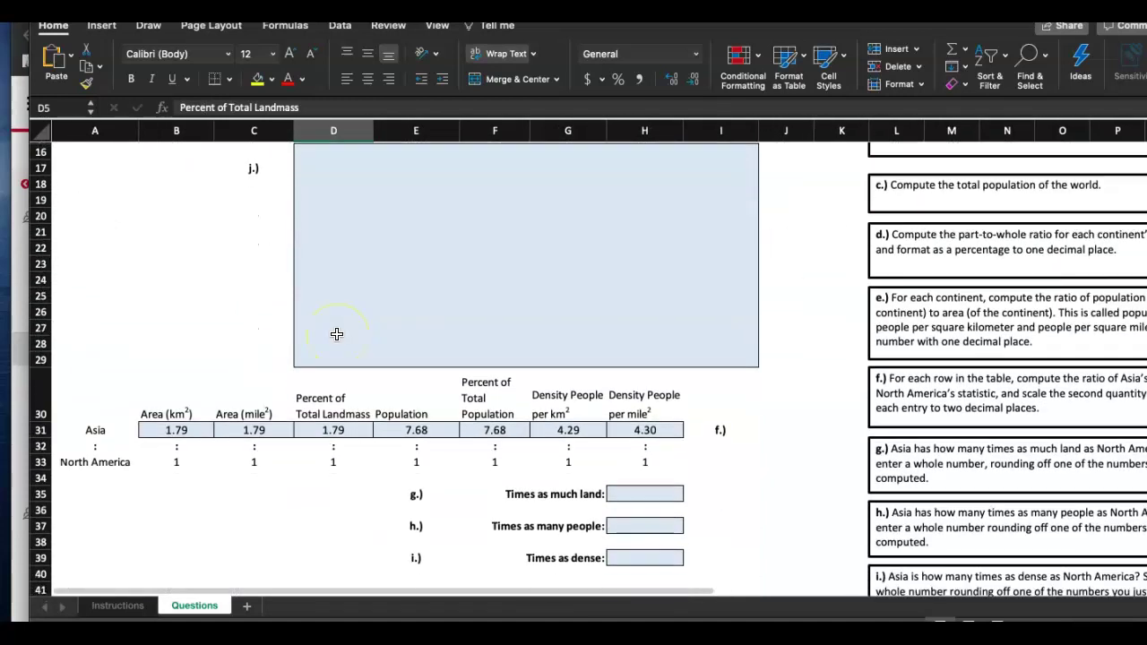
Compare Asia's three land ratios in B31:D31 and enter 2 as the times as much land answer in H35
{"action": "left_click", "coordinate": [176, 431]}
{"action": "left_click", "coordinate": [254, 431]}
{"action": "left_click", "coordinate": [333, 431]}
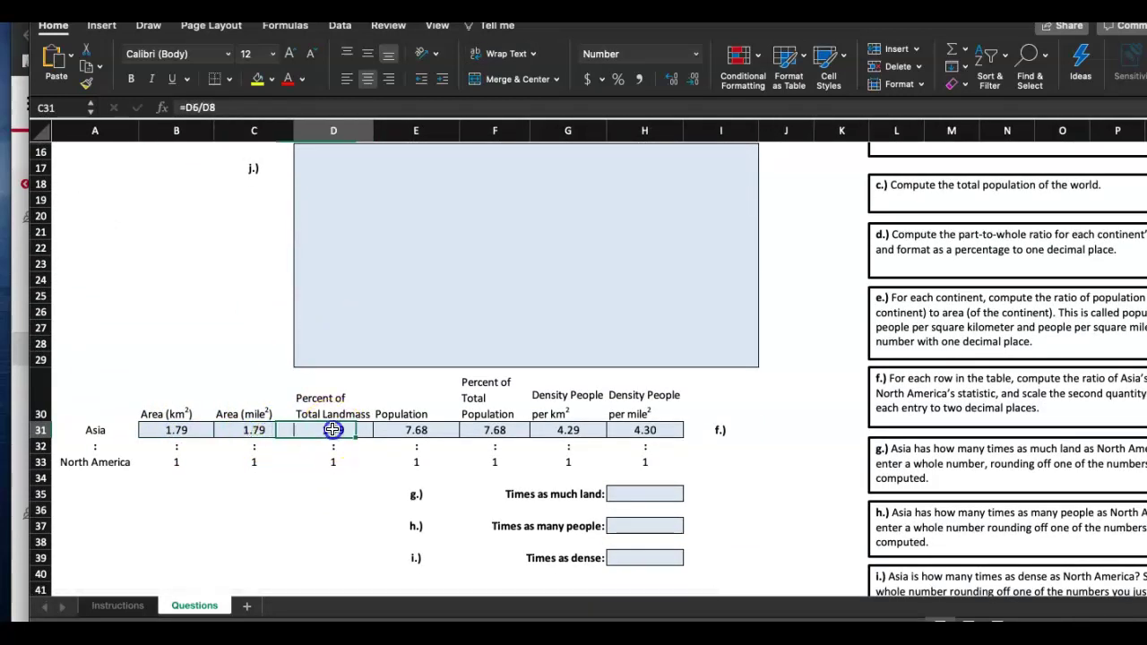
{"action": "left_click_drag", "start_coordinate": [182, 430], "coordinate": [344, 436]}
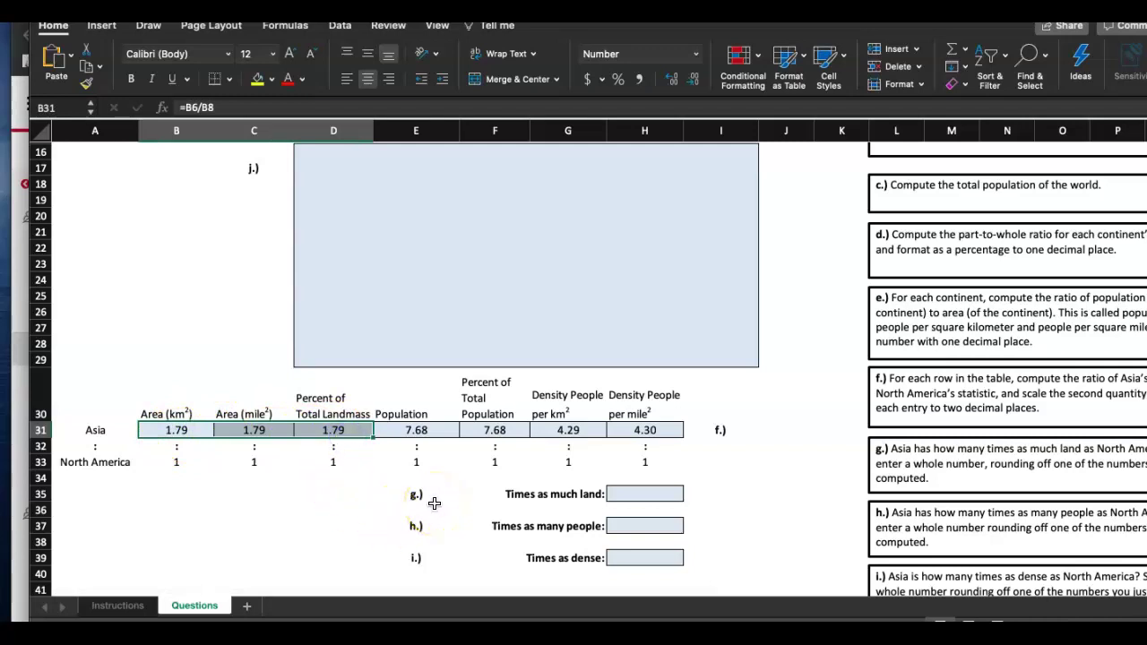
{"action": "left_click", "coordinate": [664, 492]}
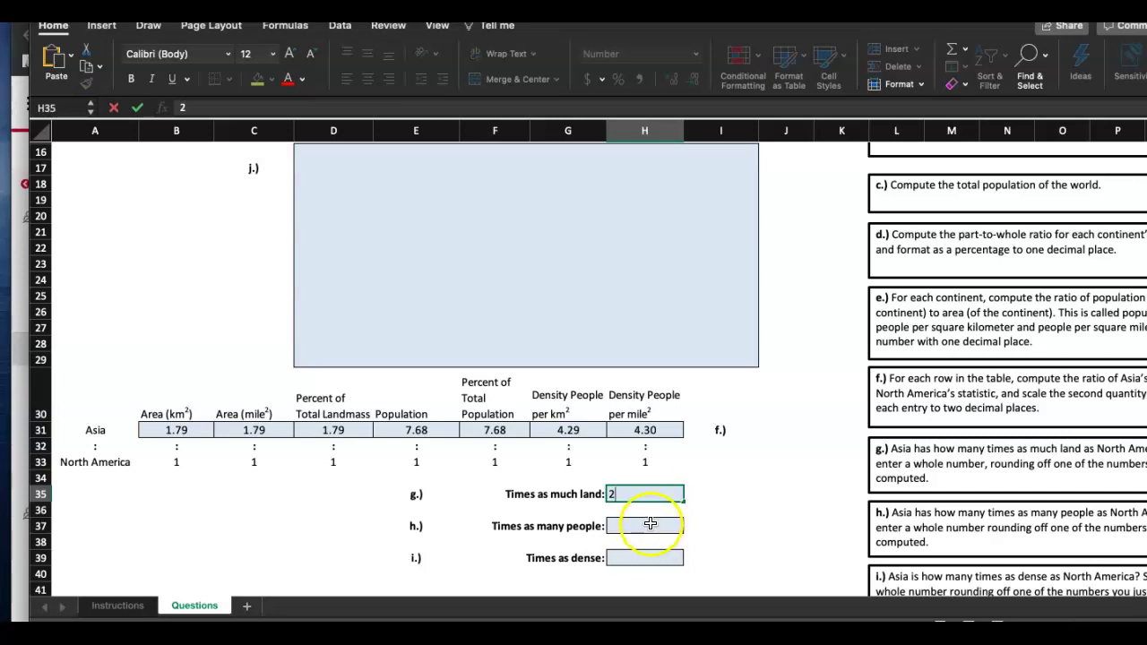
{"action": "left_click", "coordinate": [651, 524]}
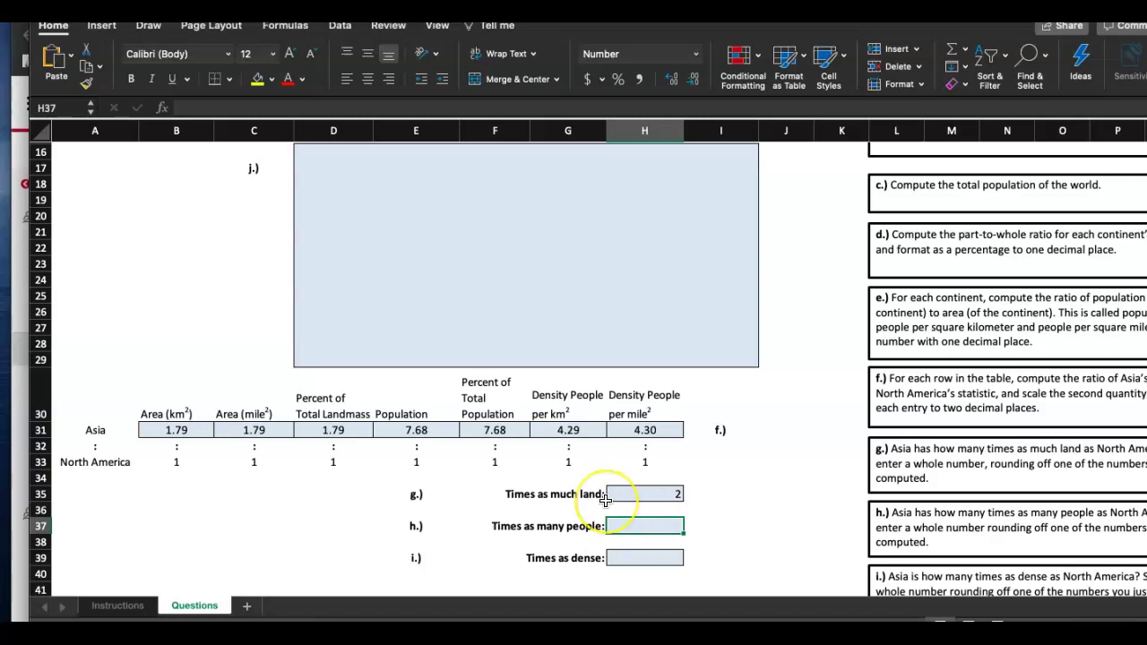
Compare Asia's population ratios in E31:F31 and enter 8 as the times as many people answer in H37
{"action": "scroll", "coordinate": [596, 504], "scroll_direction": "down", "scroll_amount": 2}
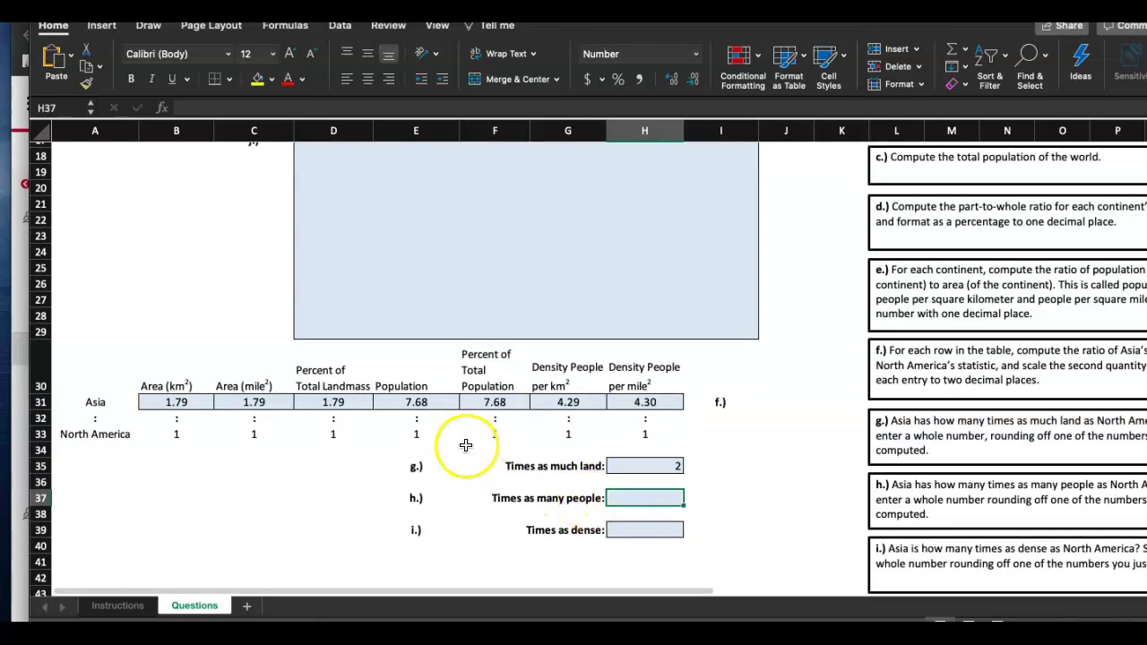
{"action": "left_click", "coordinate": [414, 405]}
{"action": "left_click", "coordinate": [494, 407]}
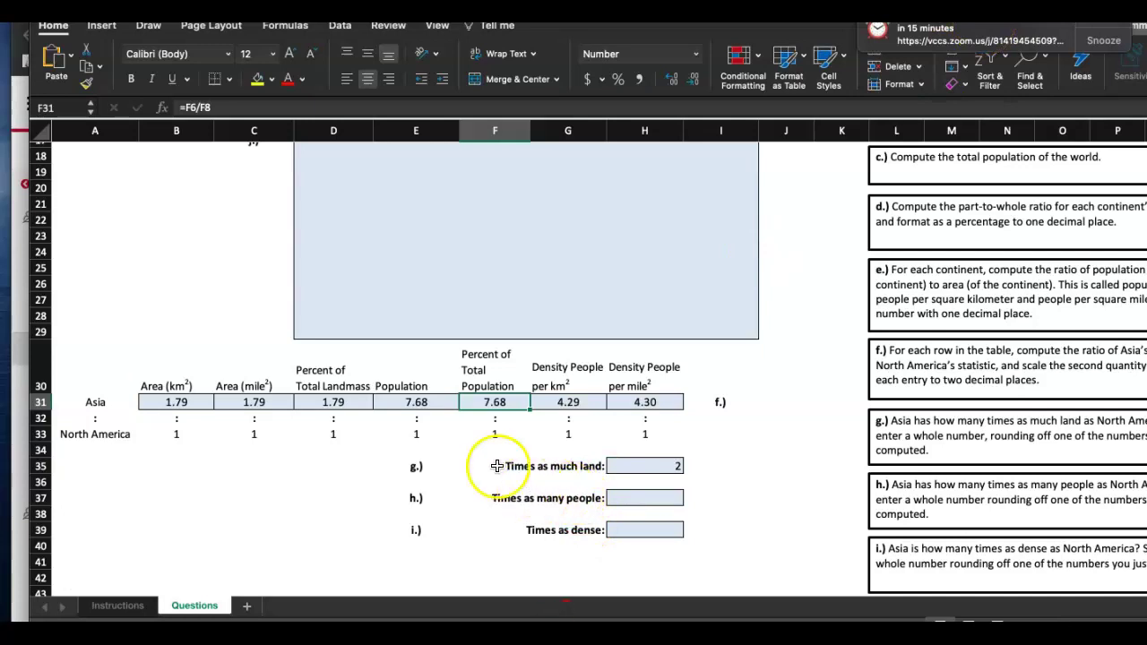
{"action": "left_click", "coordinate": [414, 403]}
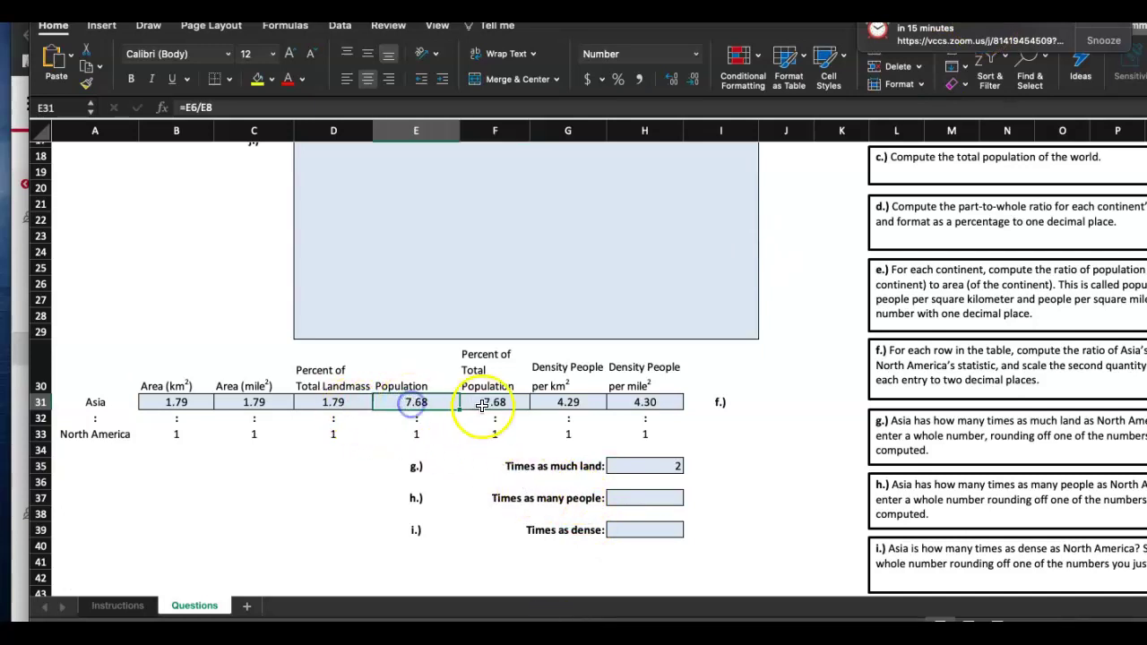
{"action": "left_click", "coordinate": [511, 404]}
{"action": "left_click", "coordinate": [583, 402]}
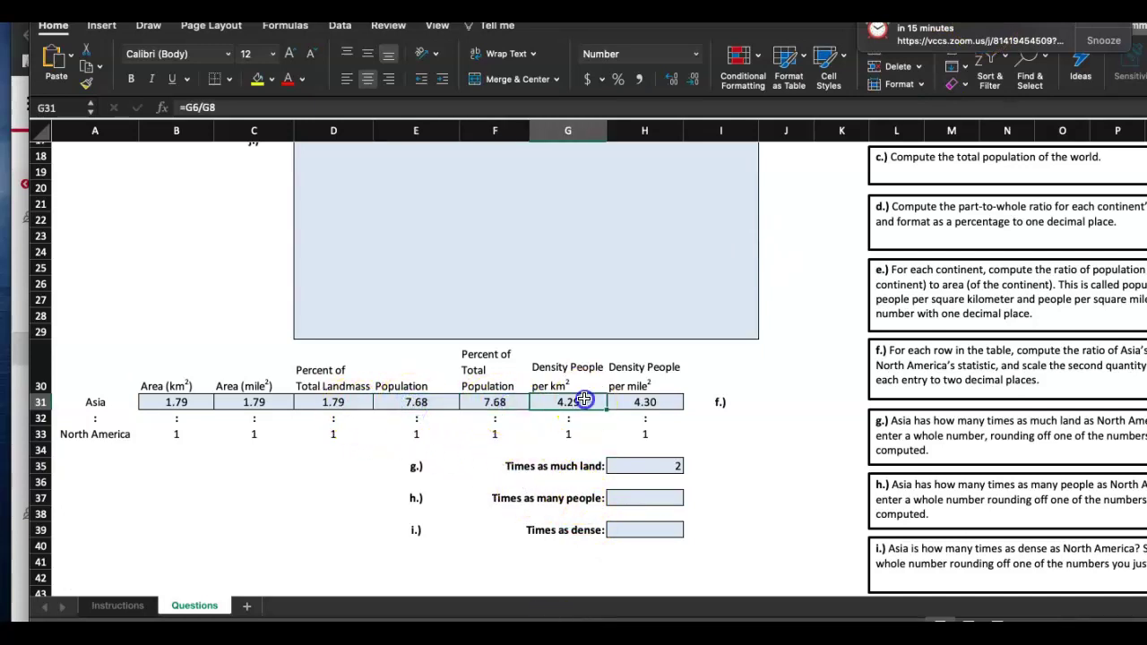
{"action": "left_click", "coordinate": [516, 403]}
{"action": "left_click", "coordinate": [633, 498]}
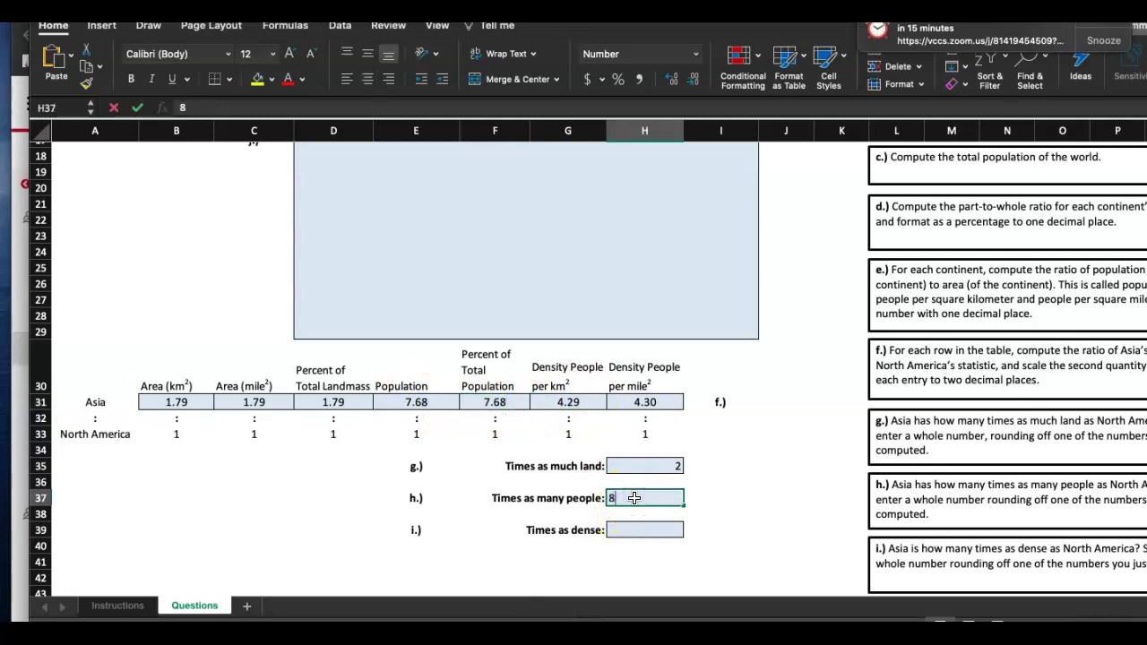
{"action": "type", "text": "8"}
Enter 4 as the times as dense answer in H39 and check it against the density ratios in G31:H31
{"action": "left_click", "coordinate": [623, 531]}
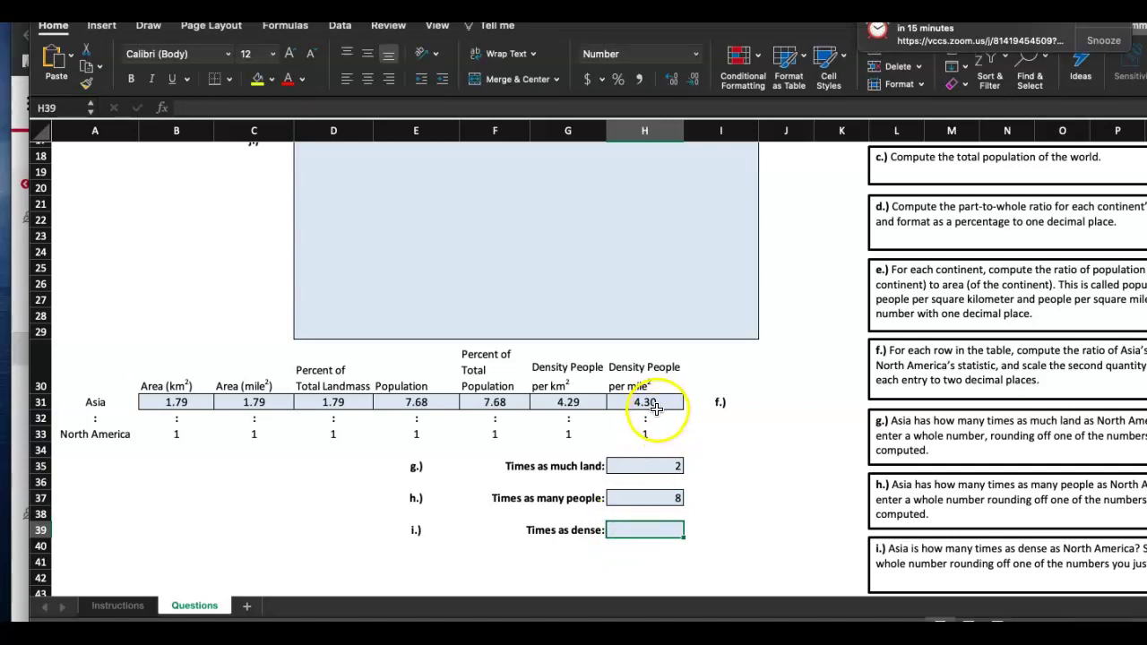
{"action": "left_click", "coordinate": [746, 528]}
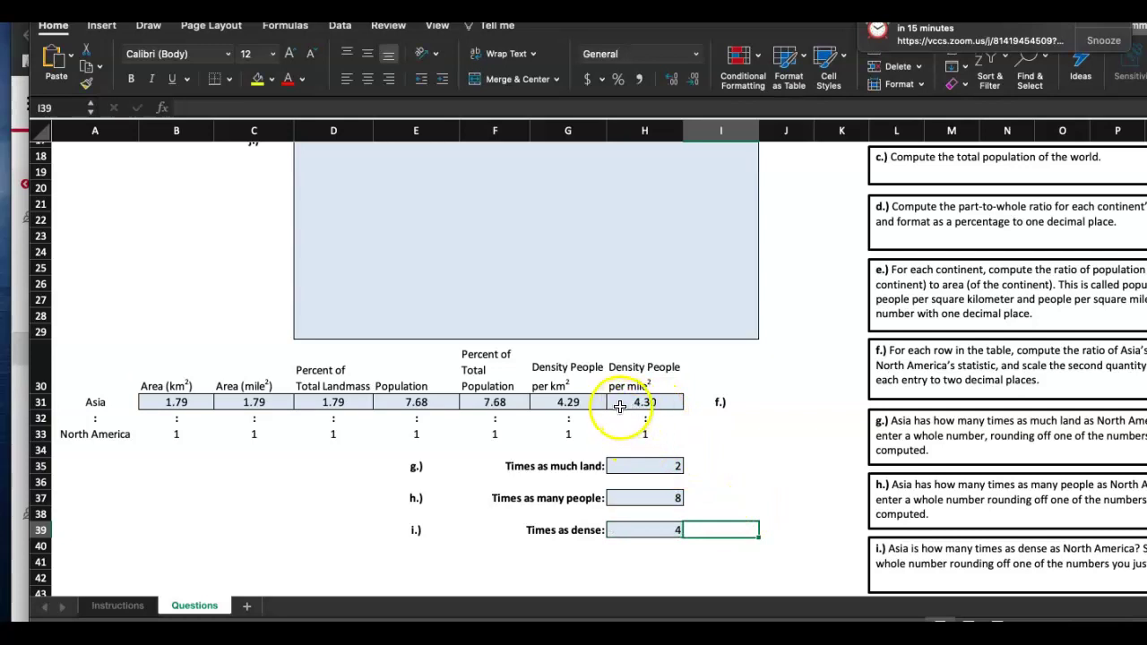
{"action": "left_click", "coordinate": [585, 402]}
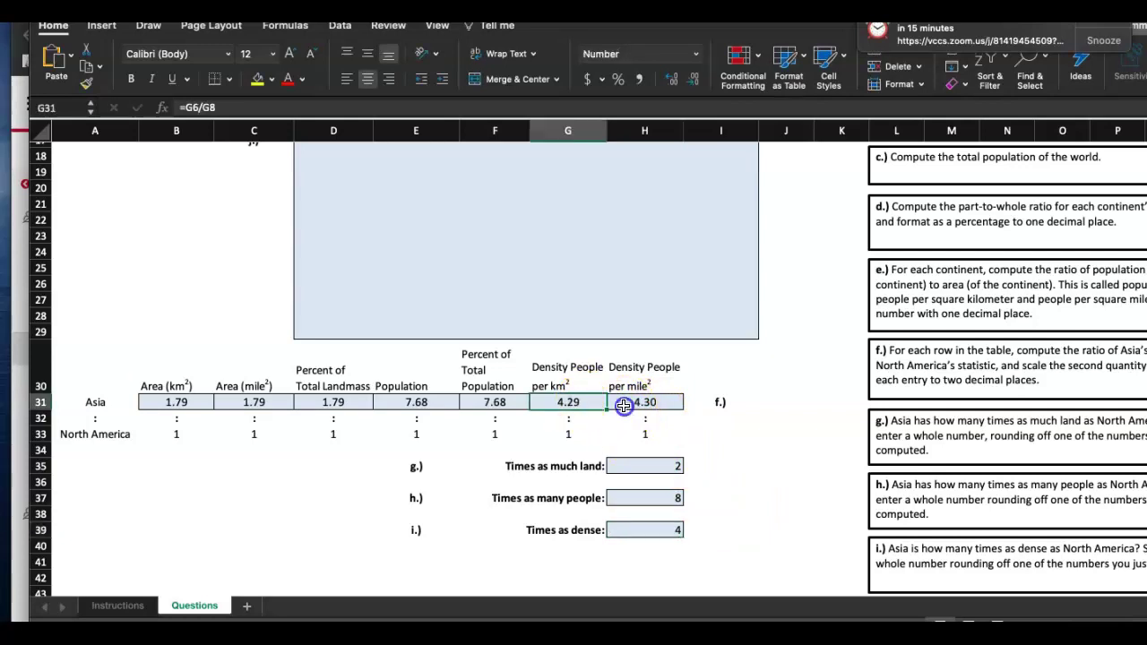
{"action": "left_click", "coordinate": [624, 403]}
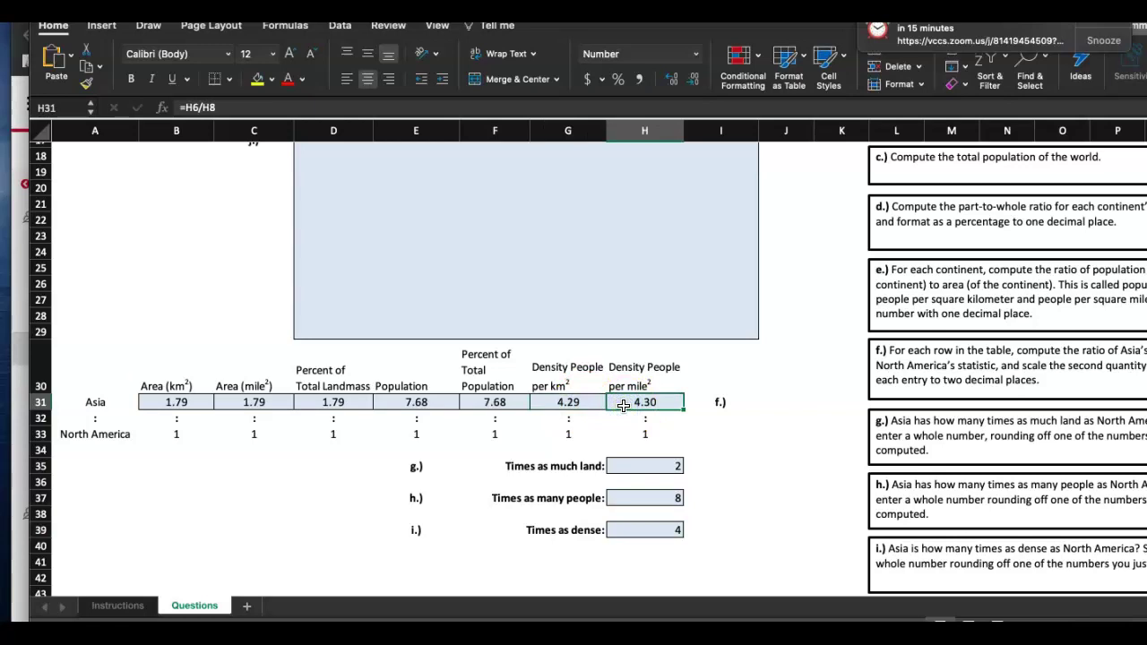
{"action": "left_click", "coordinate": [665, 464]}
{"action": "left_click", "coordinate": [648, 499]}
{"action": "left_click", "coordinate": [641, 539]}
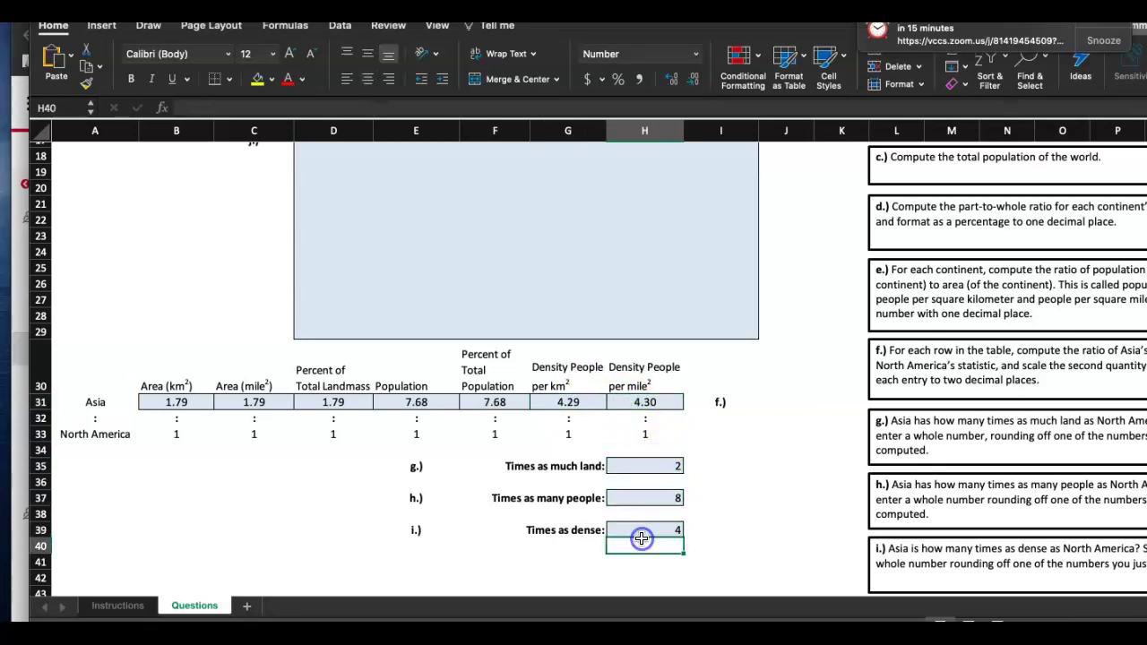
Mark steps 10, 11 and 12 with yellow fill on the Instructions sheet
{"action": "left_click", "coordinate": [127, 606]}
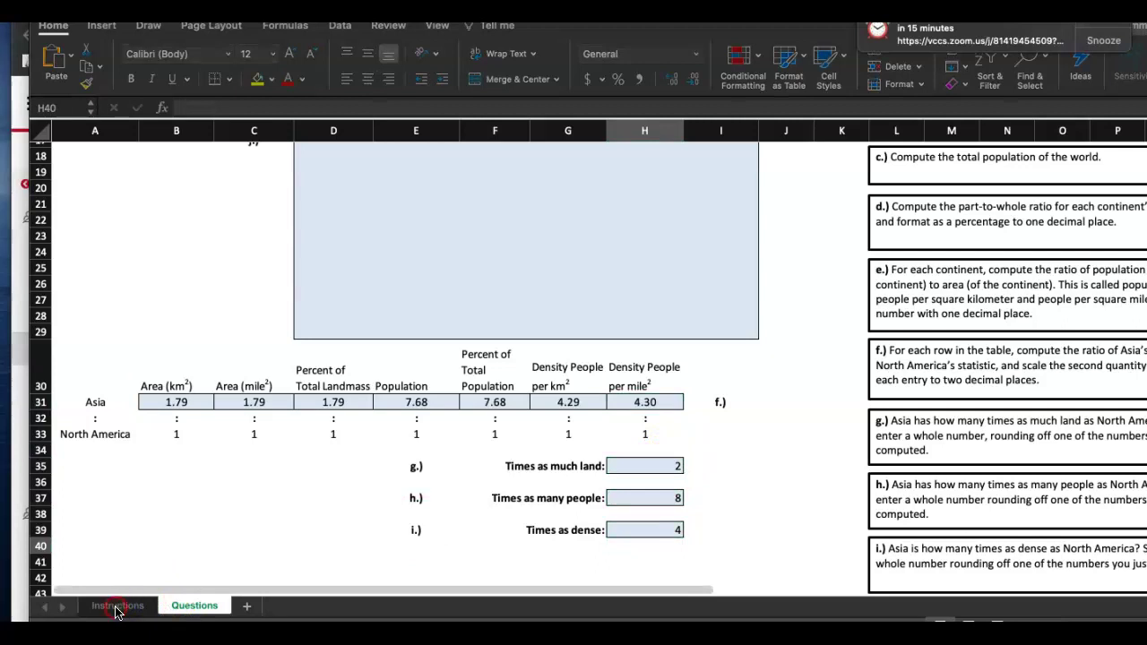
{"action": "left_click", "coordinate": [150, 614]}
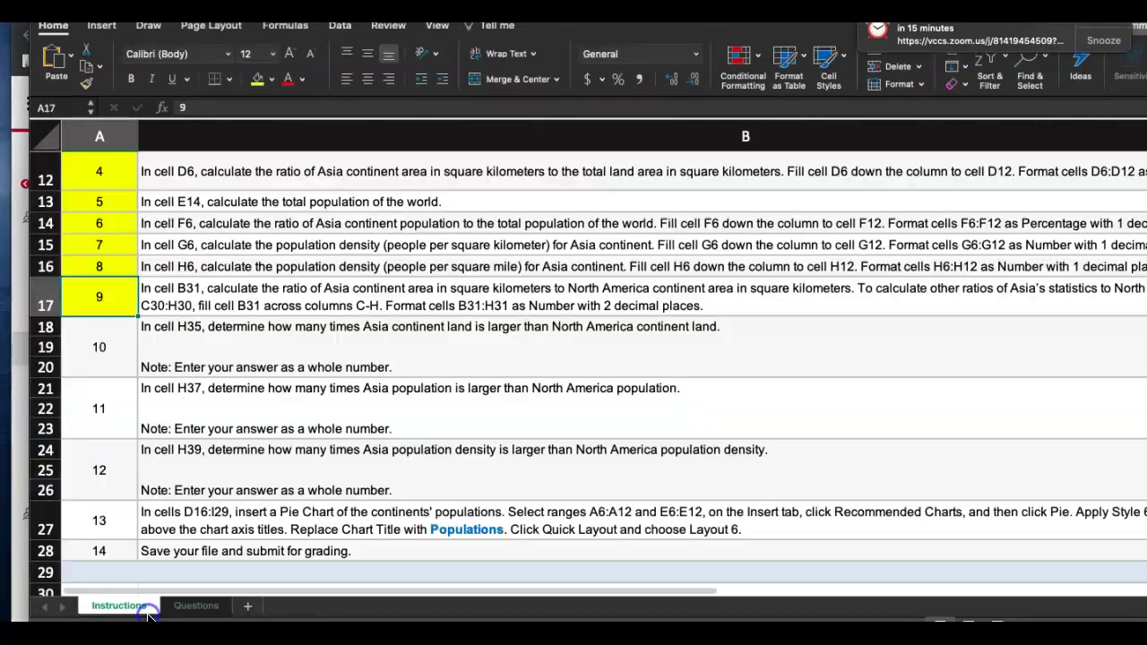
{"action": "left_click", "coordinate": [108, 359]}
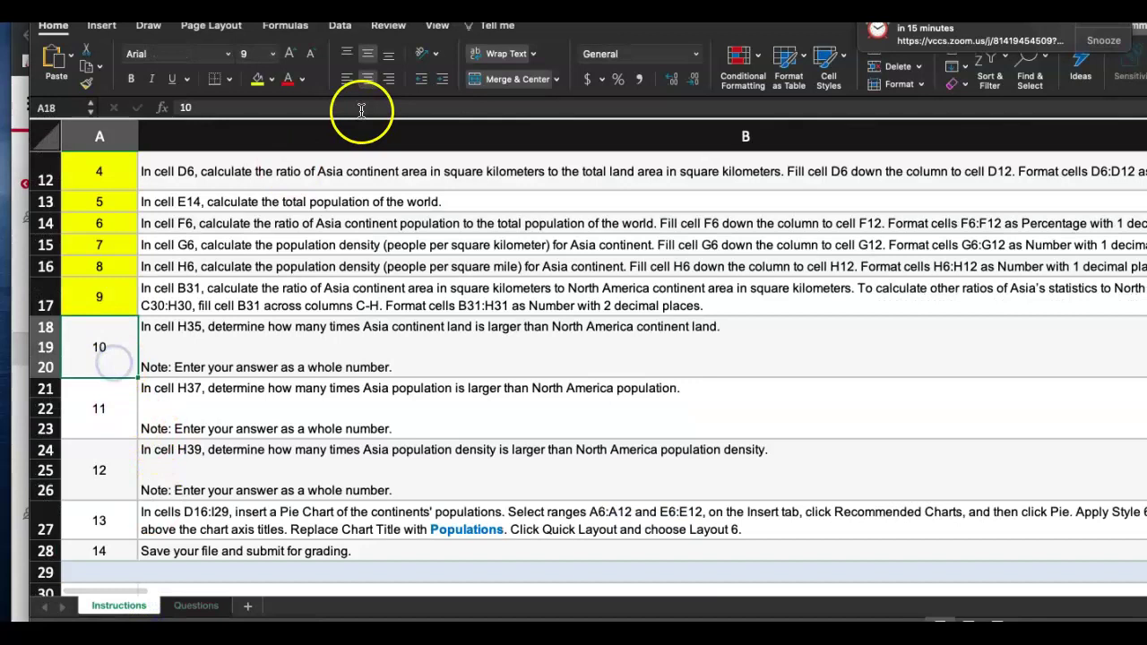
{"action": "left_click", "coordinate": [255, 80]}
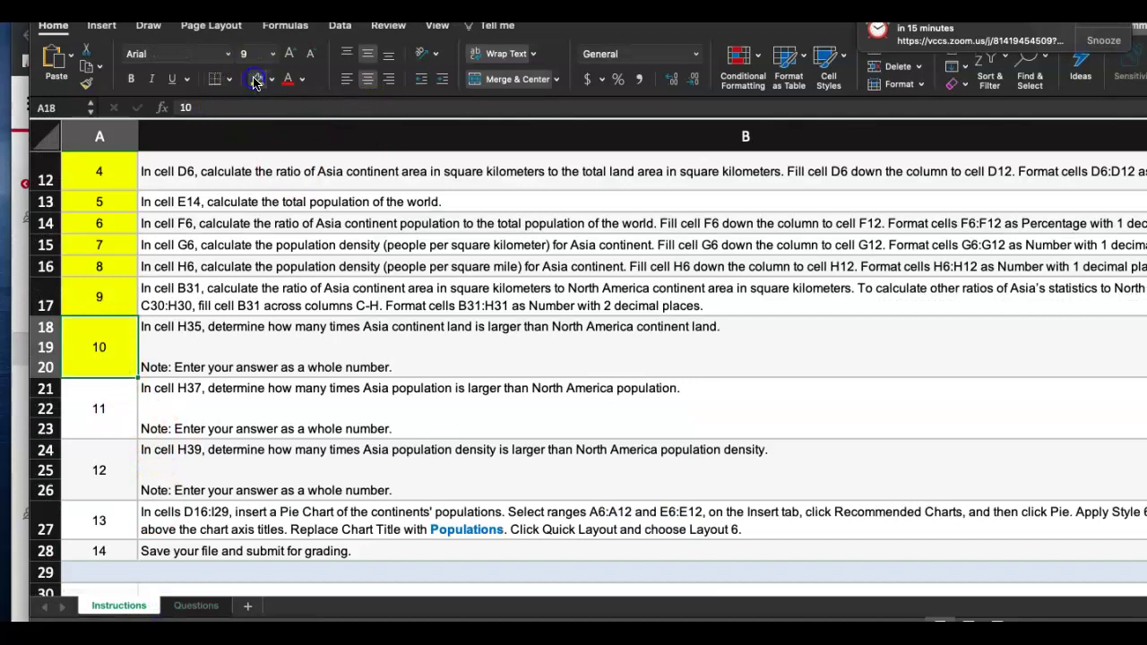
{"action": "left_click", "coordinate": [110, 411]}
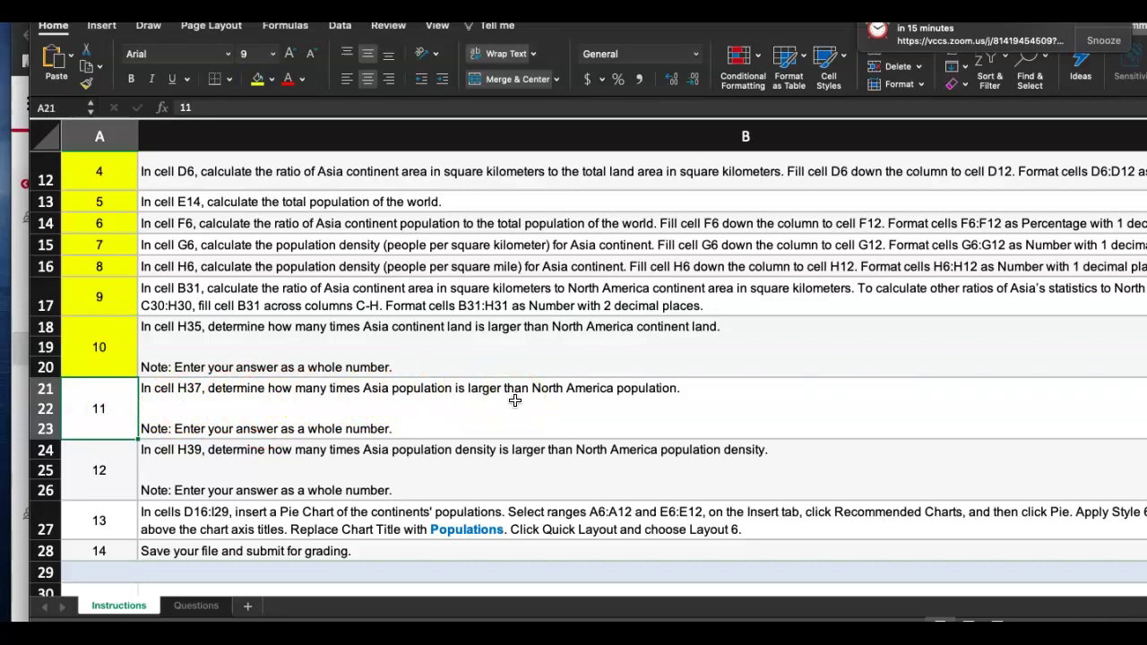
{"action": "left_click", "coordinate": [258, 79]}
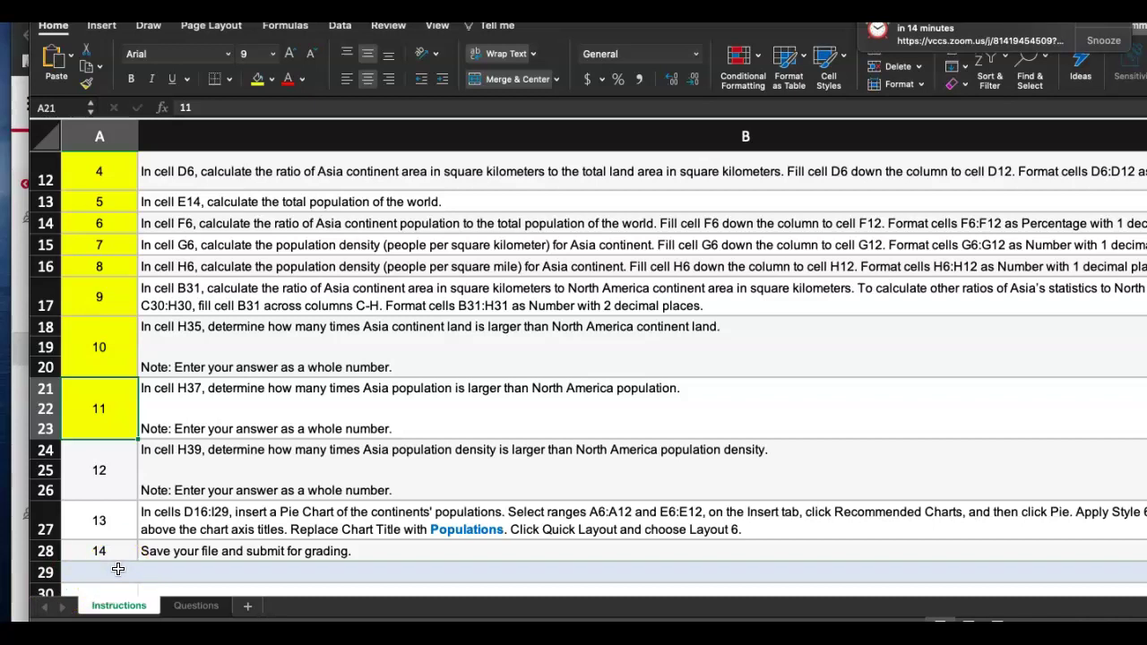
{"action": "left_click", "coordinate": [106, 464]}
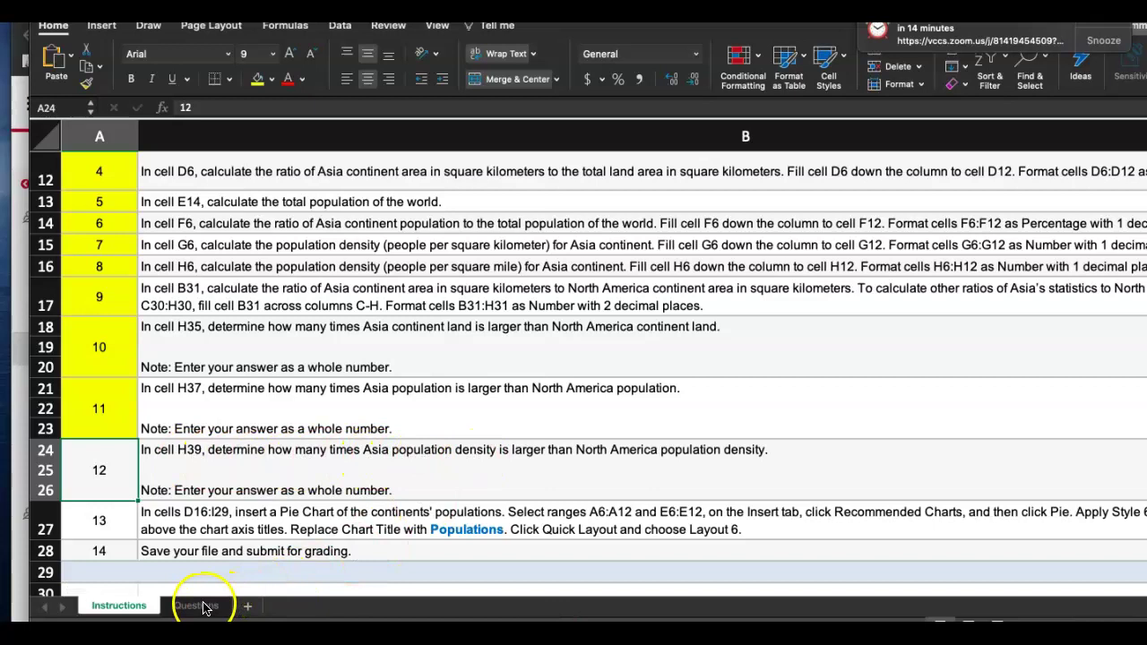
{"action": "left_click", "coordinate": [257, 79]}
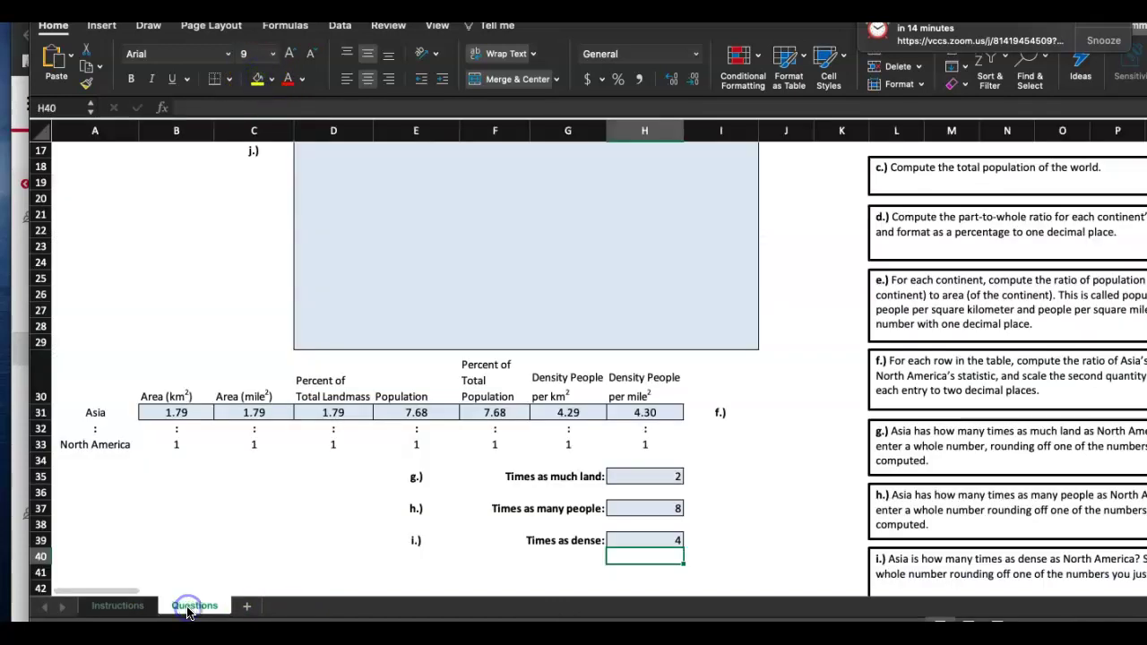
Recheck the answers in H35, H37 and H39 on the Questions sheet and read the step 13 pie chart instructions
{"action": "left_click", "coordinate": [184, 605]}
{"action": "left_click", "coordinate": [621, 476]}
{"action": "left_click", "coordinate": [622, 508]}
{"action": "left_click", "coordinate": [624, 540]}
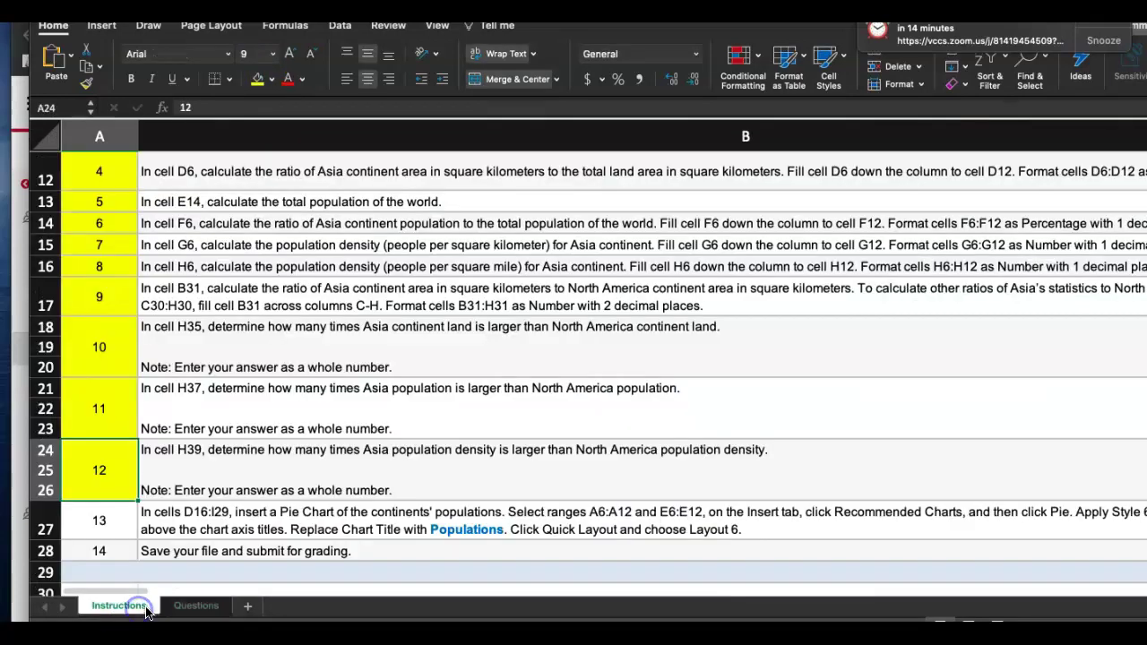
{"action": "left_click", "coordinate": [125, 606]}
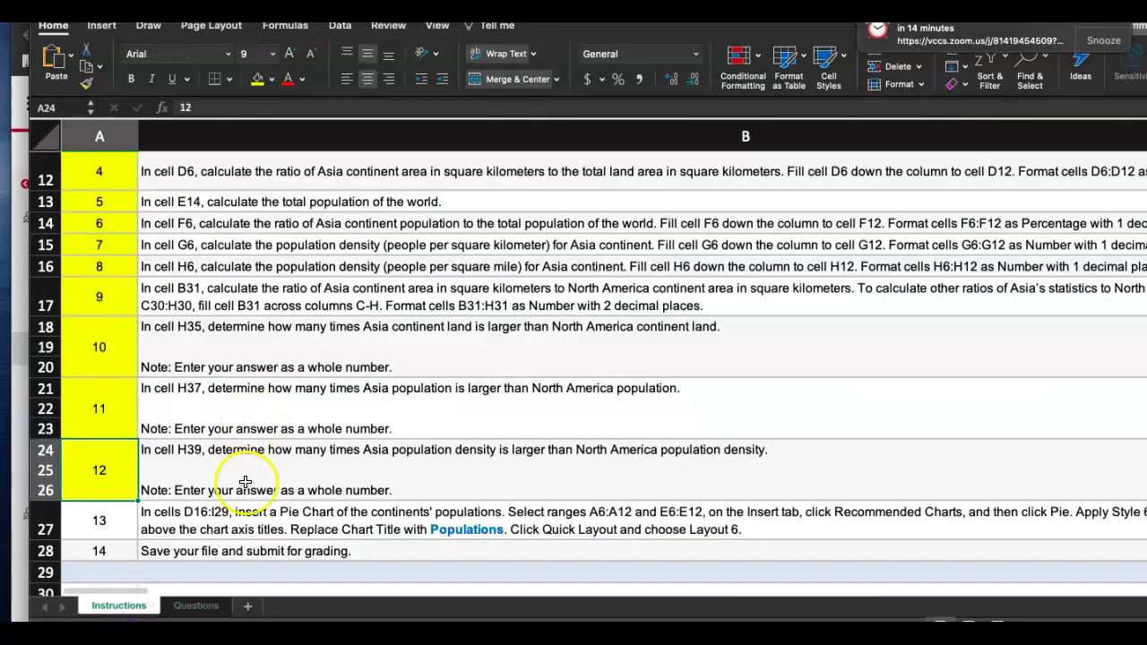
{"action": "scroll", "coordinate": [245, 483], "scroll_direction": "down", "scroll_amount": 2}
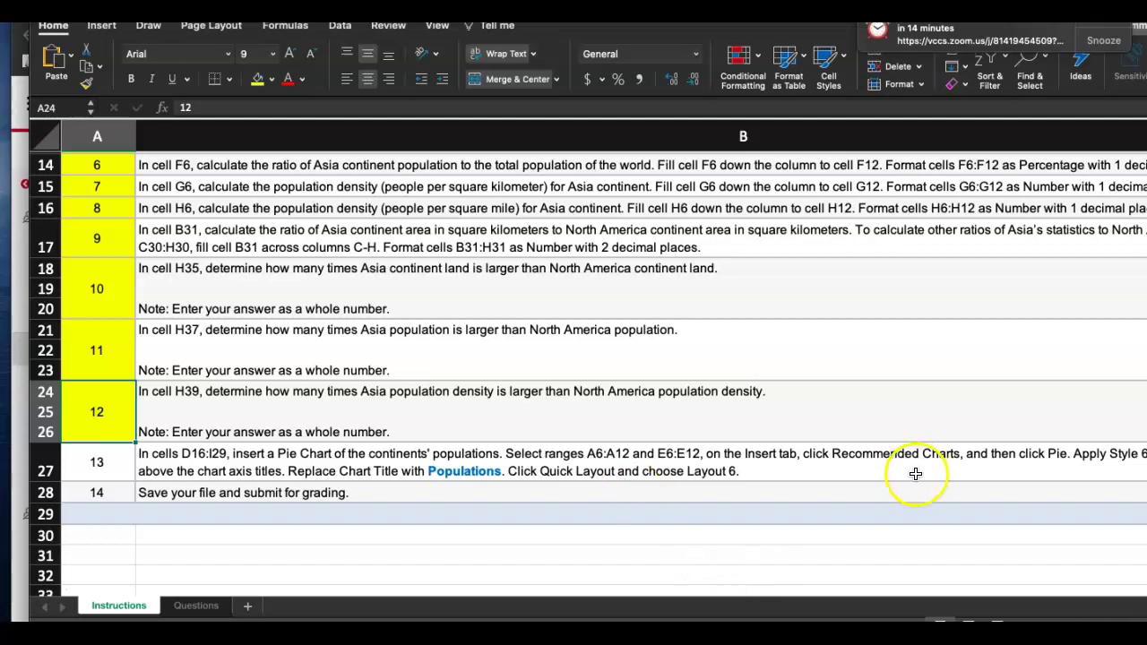
{"action": "scroll", "coordinate": [918, 467], "scroll_direction": "right", "scroll_amount": 3}
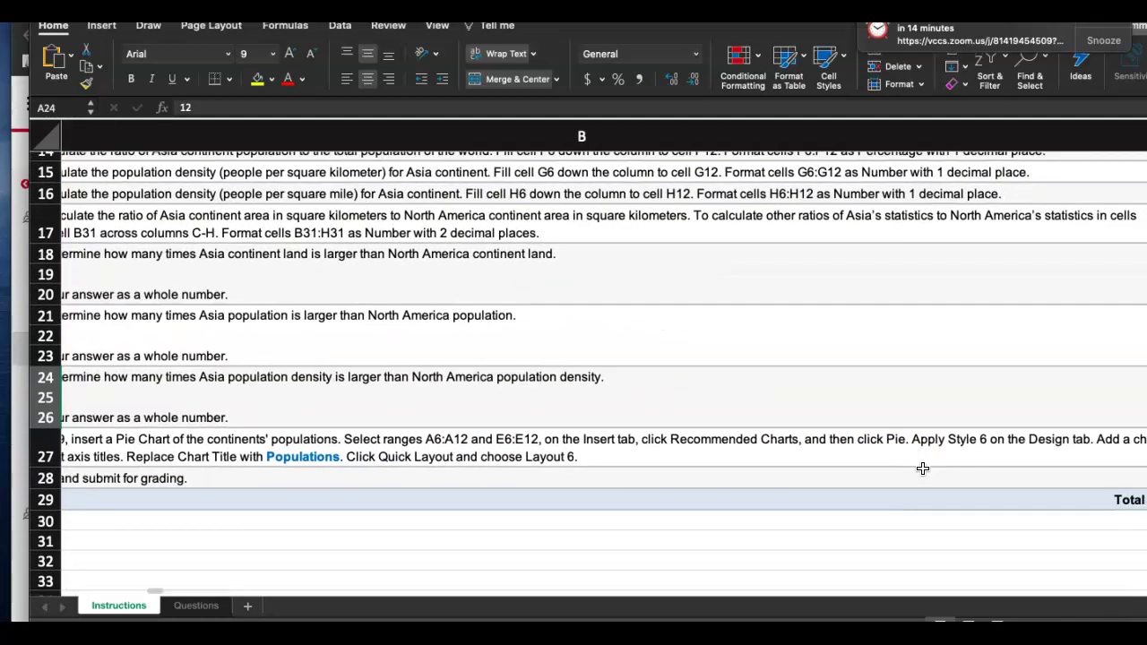
{"action": "scroll", "coordinate": [922, 468], "scroll_direction": "right", "scroll_amount": 2}
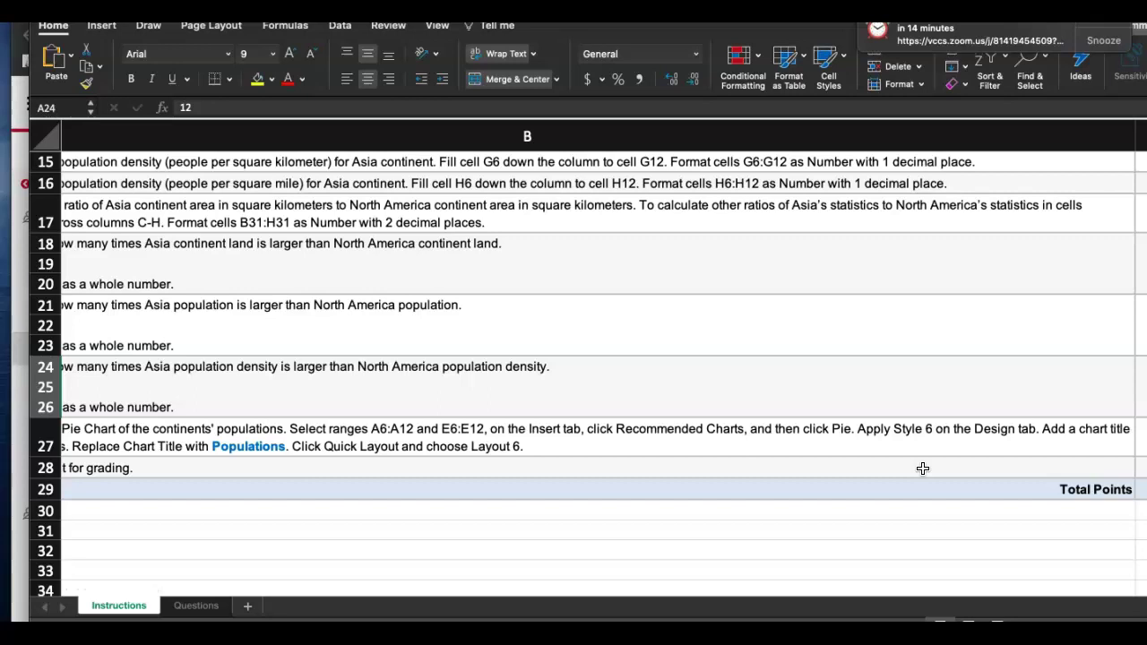
{"action": "scroll", "coordinate": [922, 468], "scroll_direction": "left", "scroll_amount": 5}
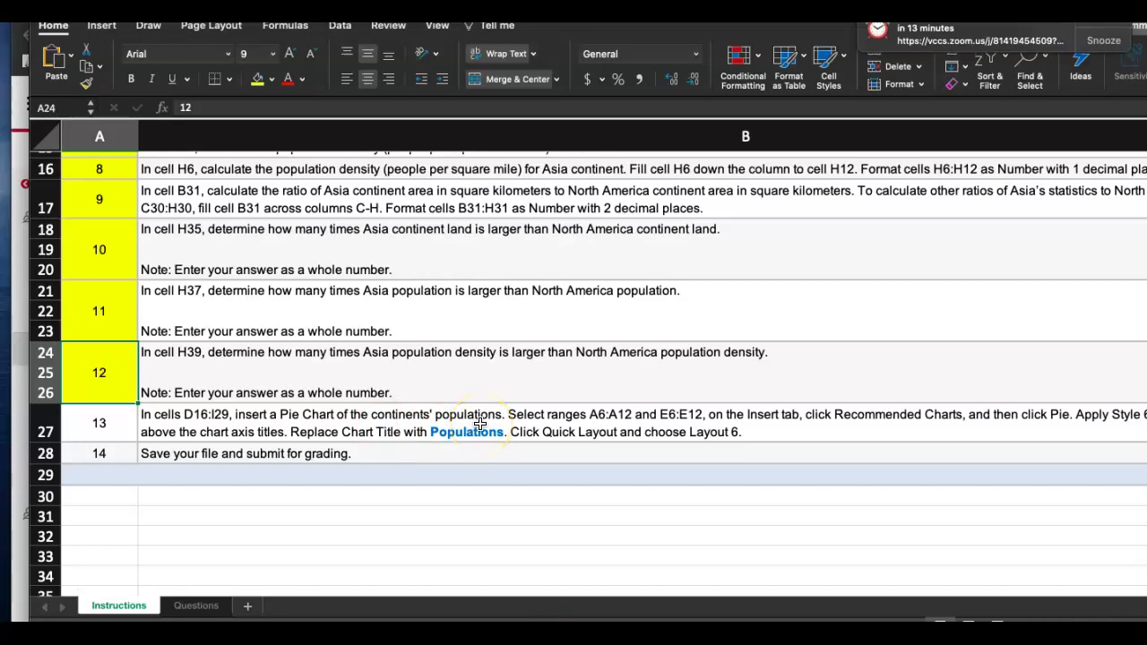
On the Questions sheet, insert a recommended Pie chart from the continent names in A6:A12 and the populations in E6:E12
{"action": "left_click", "coordinate": [205, 606]}
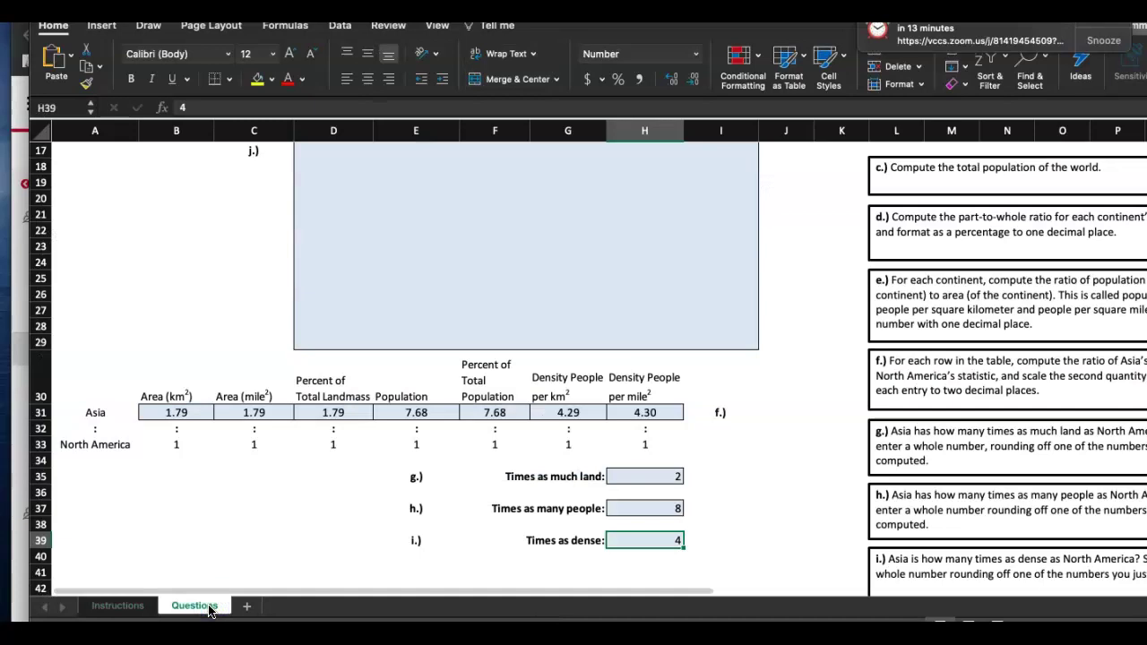
{"action": "scroll", "coordinate": [297, 444], "scroll_direction": "up", "scroll_amount": 8}
{"action": "left_click_drag", "start_coordinate": [97, 274], "coordinate": [94, 360]}
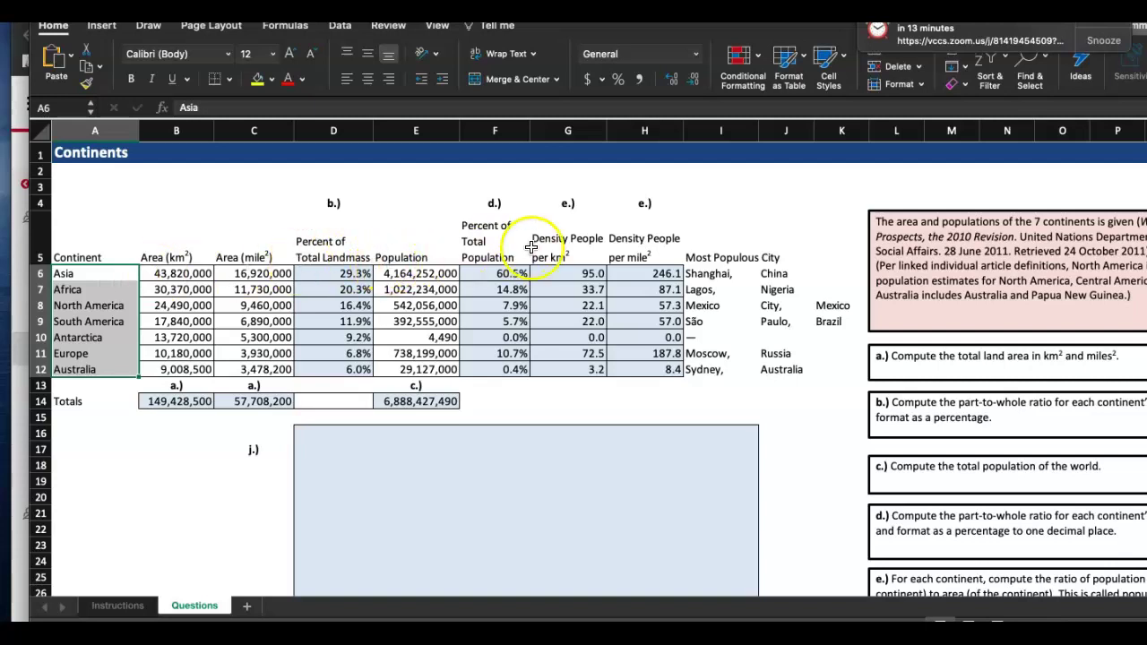
{"action": "left_click", "coordinate": [413, 275], "text": "super"}
{"action": "left_click_drag", "start_coordinate": [413, 275], "coordinate": [417, 373]}
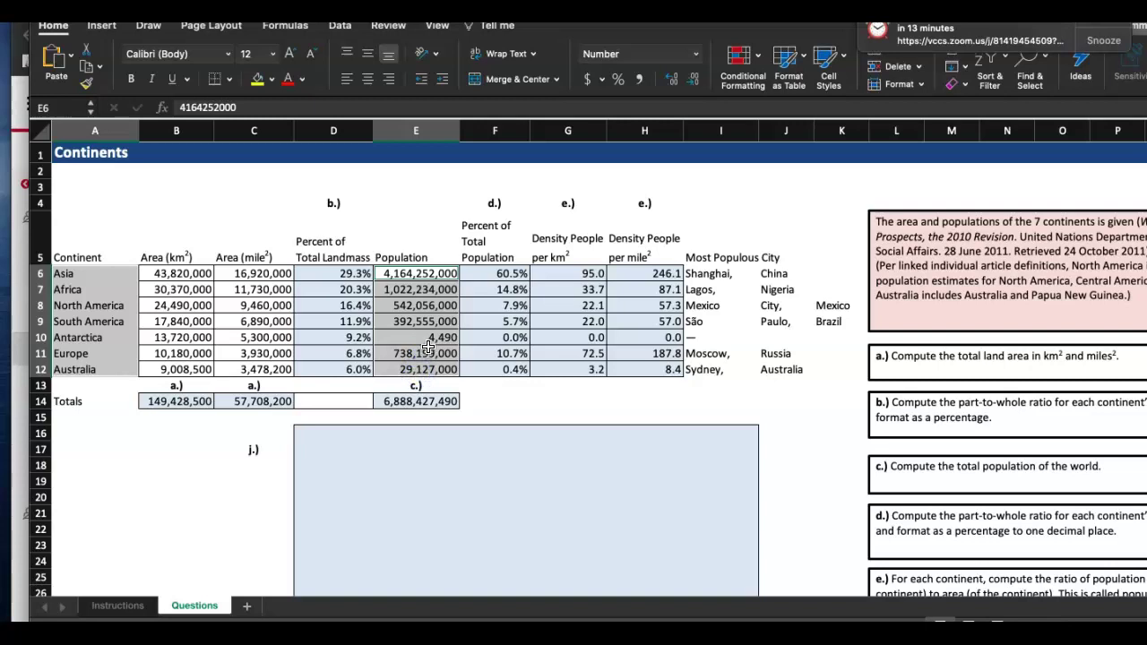
{"action": "scroll", "coordinate": [436, 287], "scroll_direction": "up", "scroll_amount": 6}
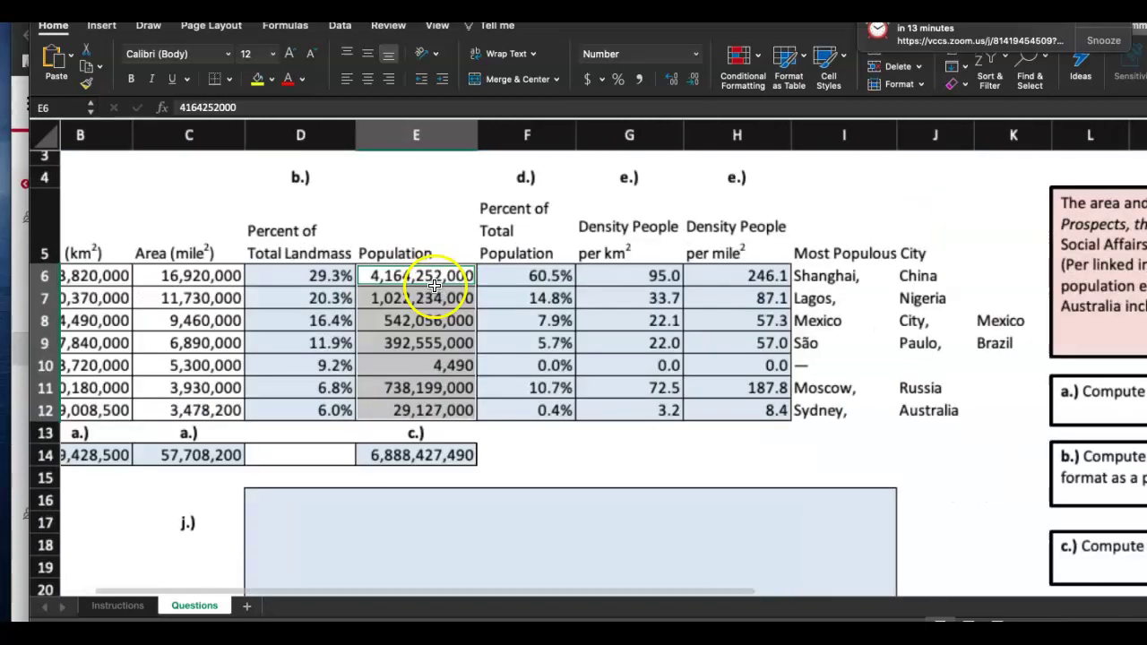
{"action": "scroll", "coordinate": [436, 285], "scroll_direction": "down", "scroll_amount": 1}
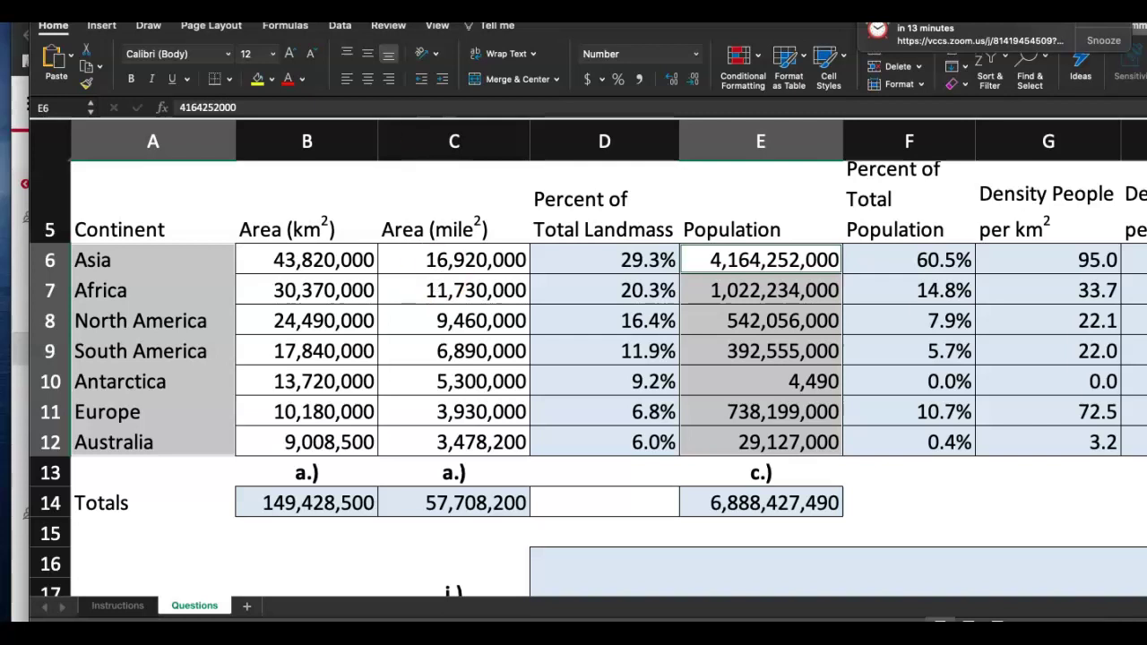
{"action": "left_click", "coordinate": [103, 27]}
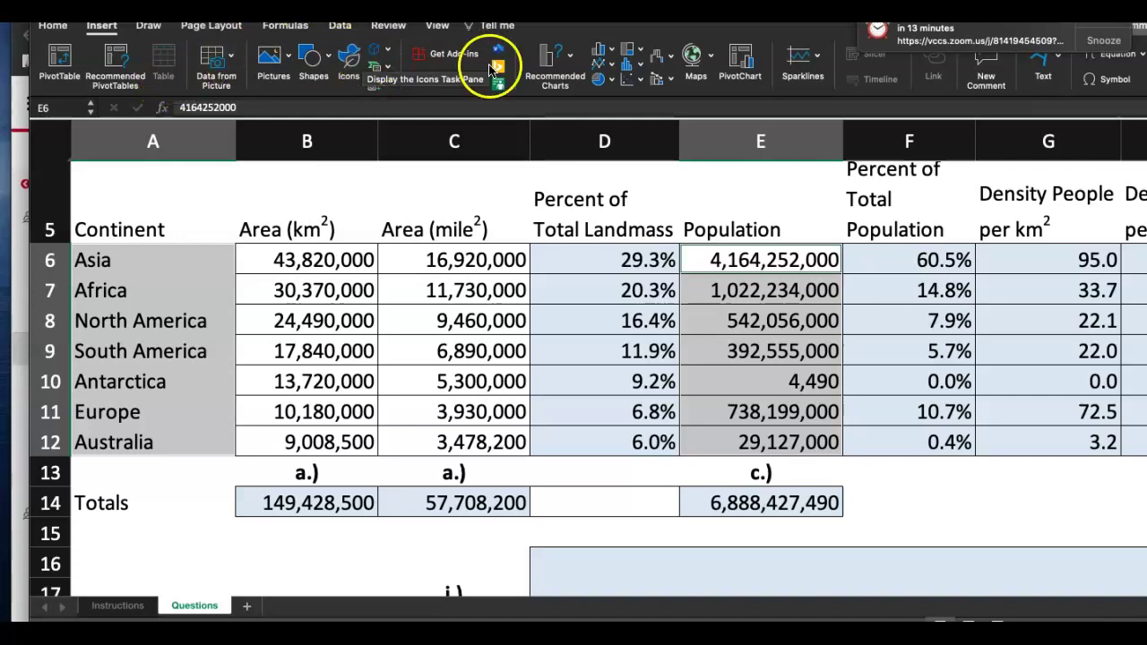
{"action": "left_click", "coordinate": [570, 58]}
{"action": "scroll", "coordinate": [581, 172], "scroll_direction": "down", "scroll_amount": 3}
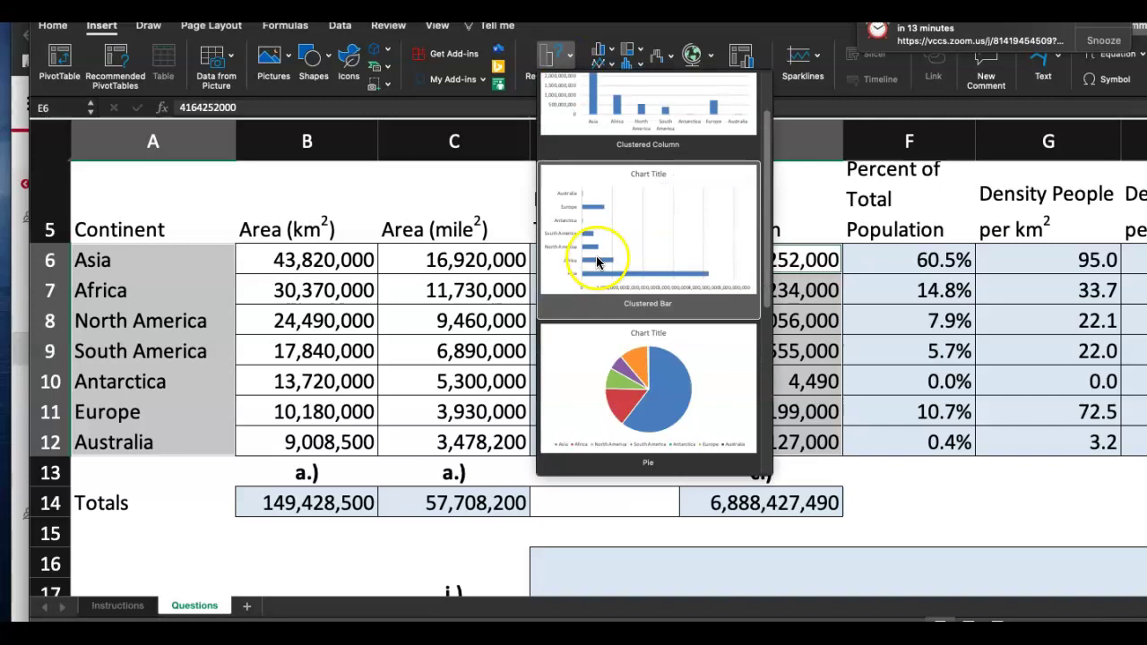
{"action": "left_click", "coordinate": [598, 330]}
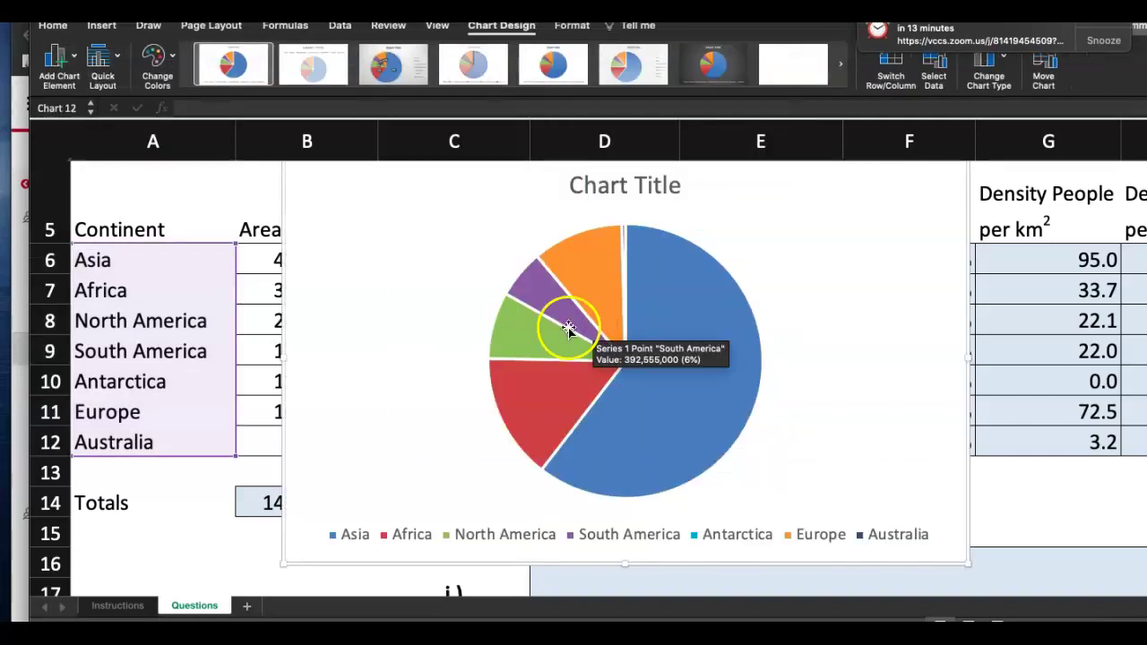
Move the pie chart into the shaded answer area and resize it to cover cells D16:I29
{"action": "scroll", "coordinate": [152, 428], "scroll_direction": "down", "scroll_amount": 1}
{"action": "scroll", "coordinate": [152, 428], "scroll_direction": "down", "scroll_amount": 4}
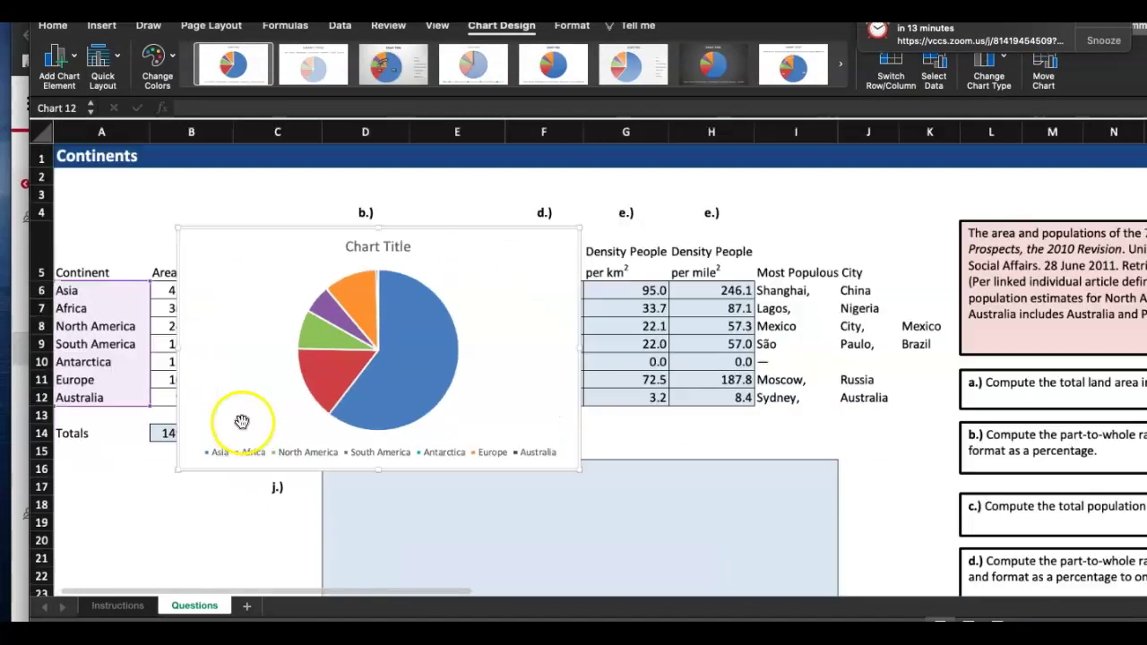
{"action": "left_click_drag", "start_coordinate": [355, 220], "coordinate": [468, 399]}
{"action": "left_click_drag", "start_coordinate": [575, 567], "coordinate": [664, 568]}
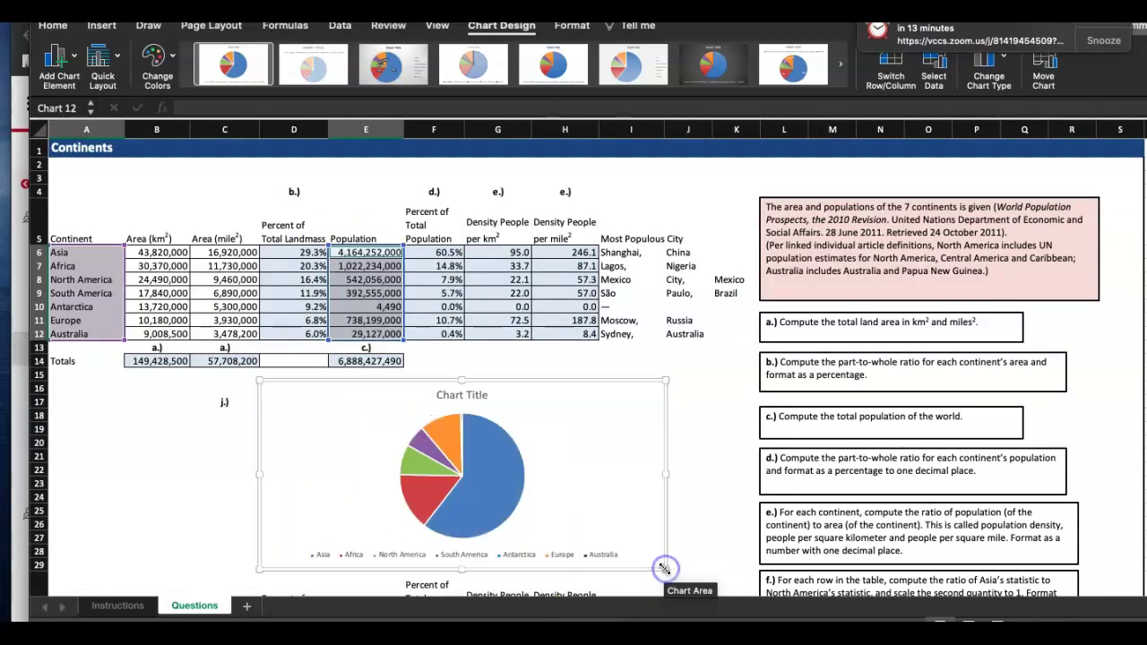
{"action": "left_click", "coordinate": [727, 522]}
{"action": "left_click", "coordinate": [685, 437]}
{"action": "scroll", "coordinate": [684, 437], "scroll_direction": "up", "scroll_amount": 5}
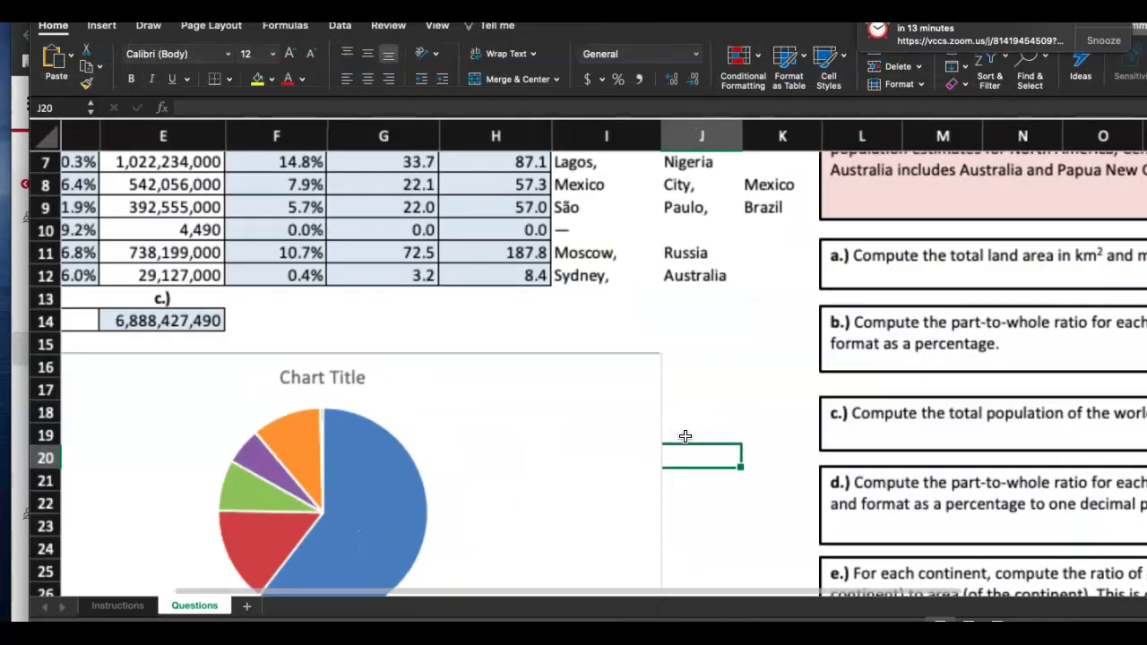
{"action": "scroll", "coordinate": [685, 437], "scroll_direction": "down", "scroll_amount": 4}
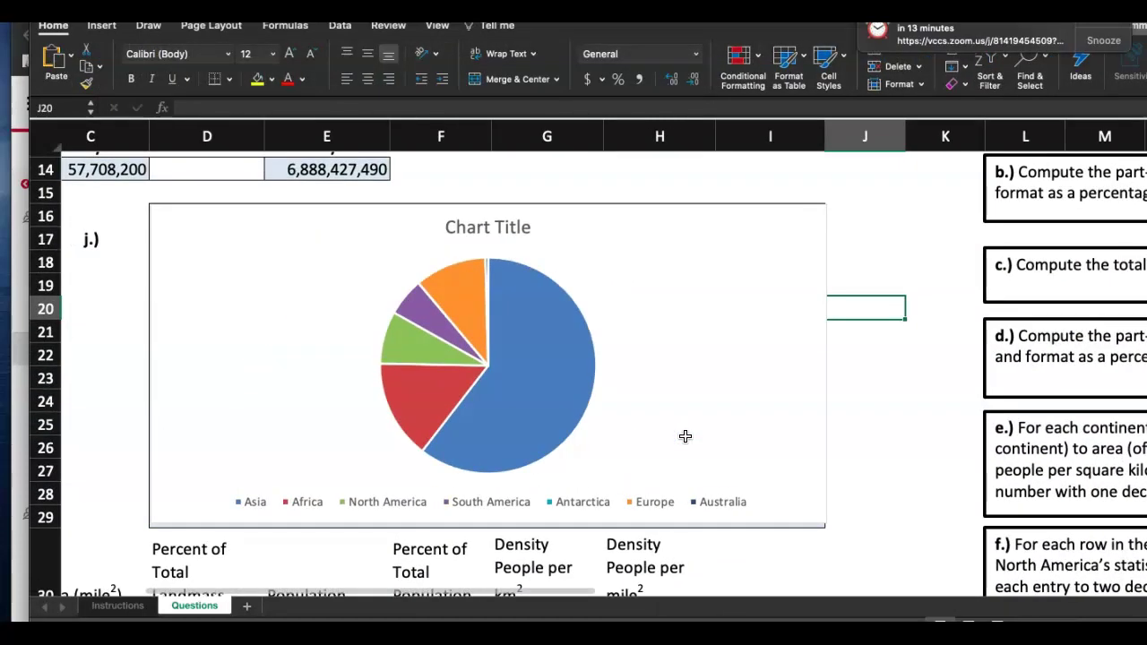
{"action": "left_click", "coordinate": [546, 391]}
{"action": "left_click", "coordinate": [860, 387]}
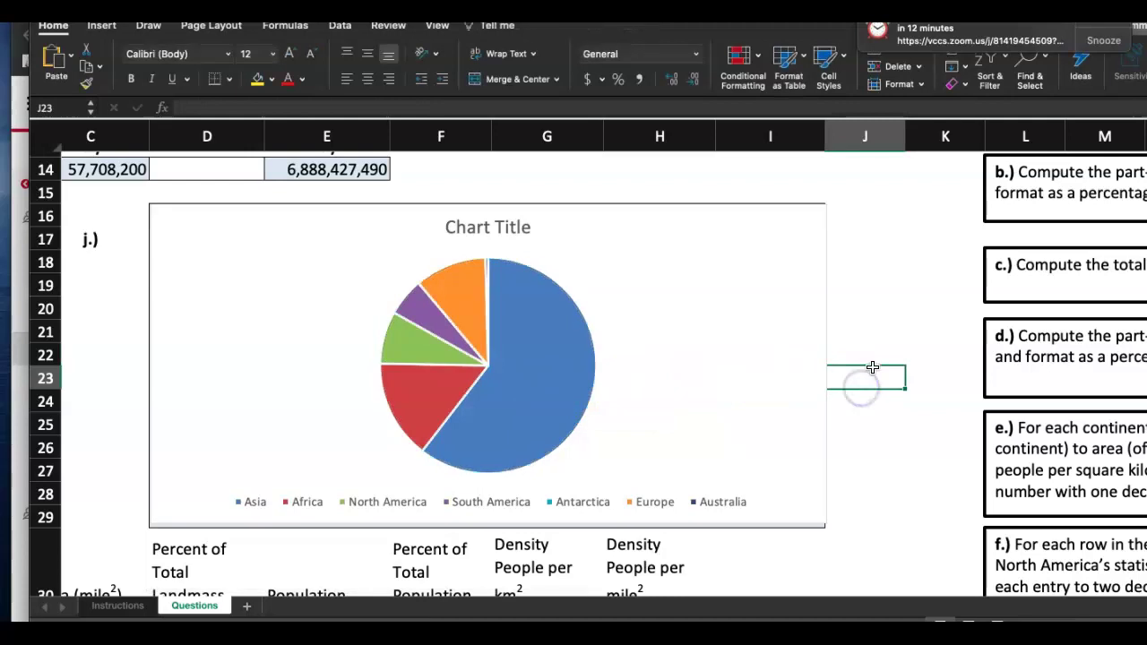
{"action": "left_click", "coordinate": [695, 362]}
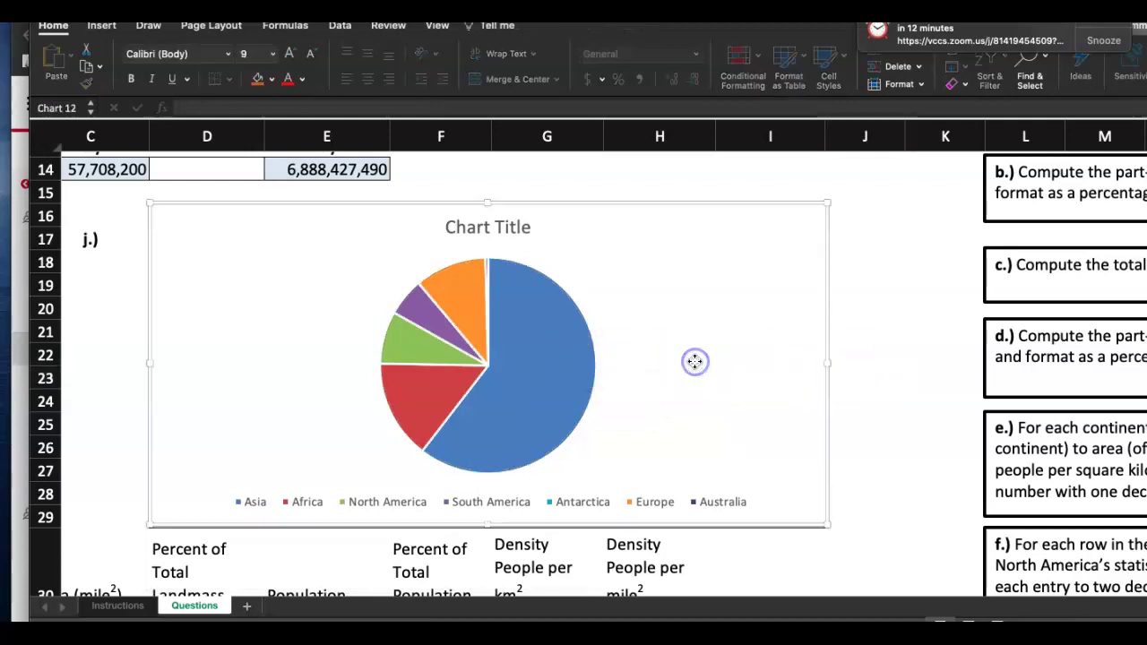
{"action": "left_click", "coordinate": [891, 379]}
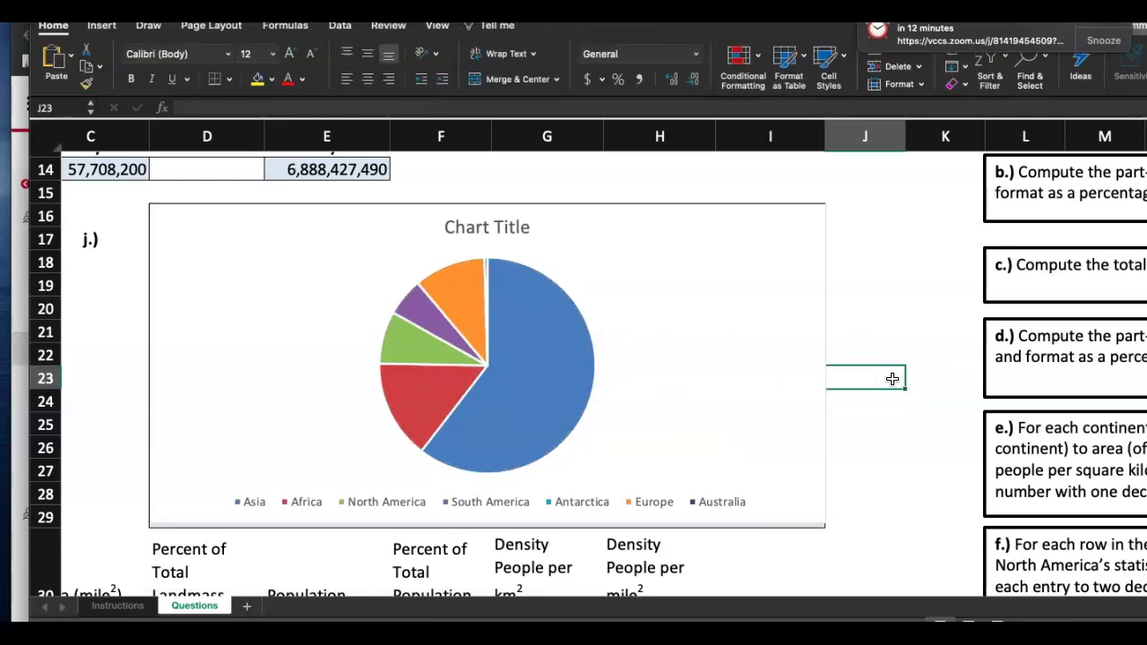
Apply chart Style 6 to the pie chart
{"action": "left_click", "coordinate": [256, 352]}
{"action": "left_click", "coordinate": [517, 27]}
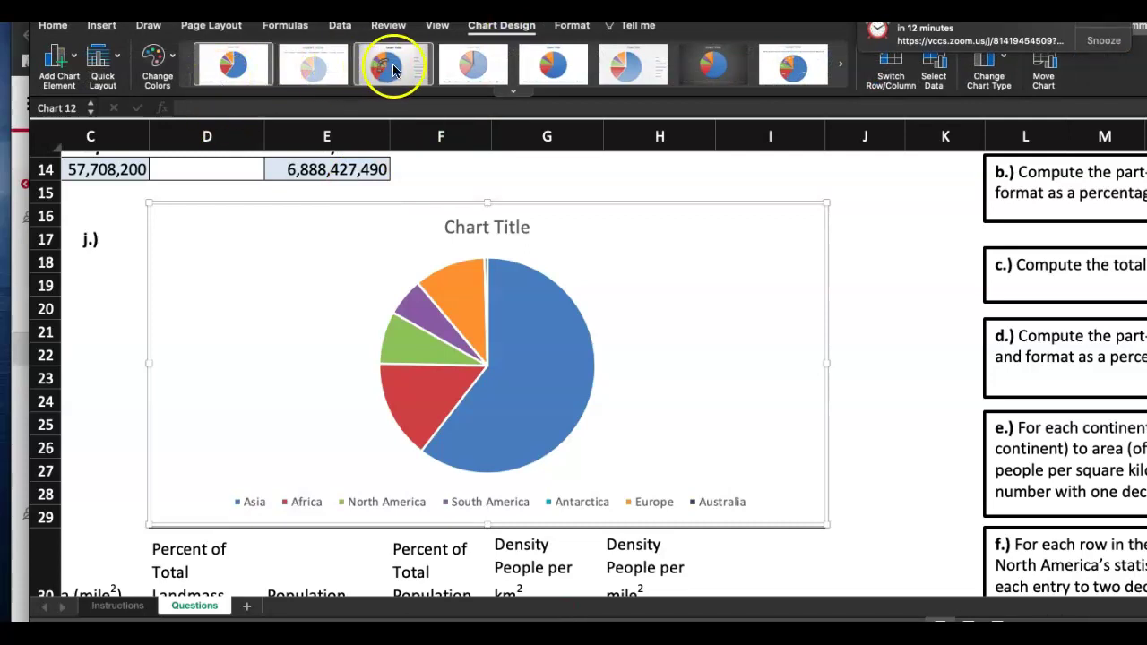
{"action": "left_click", "coordinate": [626, 68]}
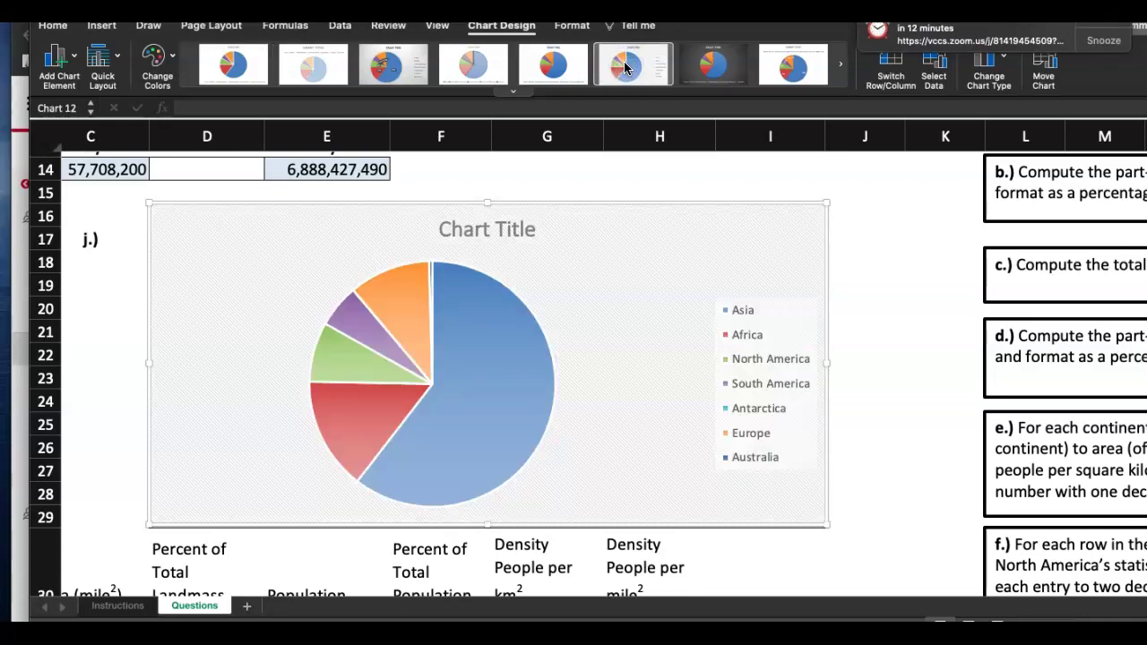
{"action": "left_click", "coordinate": [894, 449]}
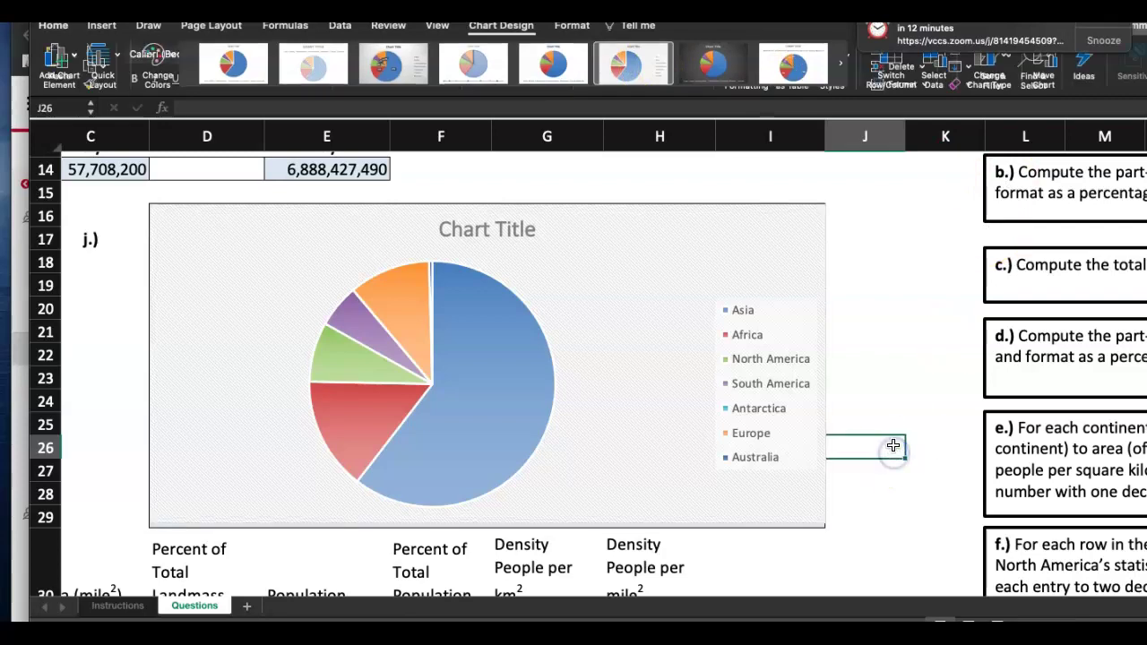
Read the full step 13 instruction on the Instructions sheet and select its required title word, Populations, in B27
{"action": "left_click", "coordinate": [119, 606]}
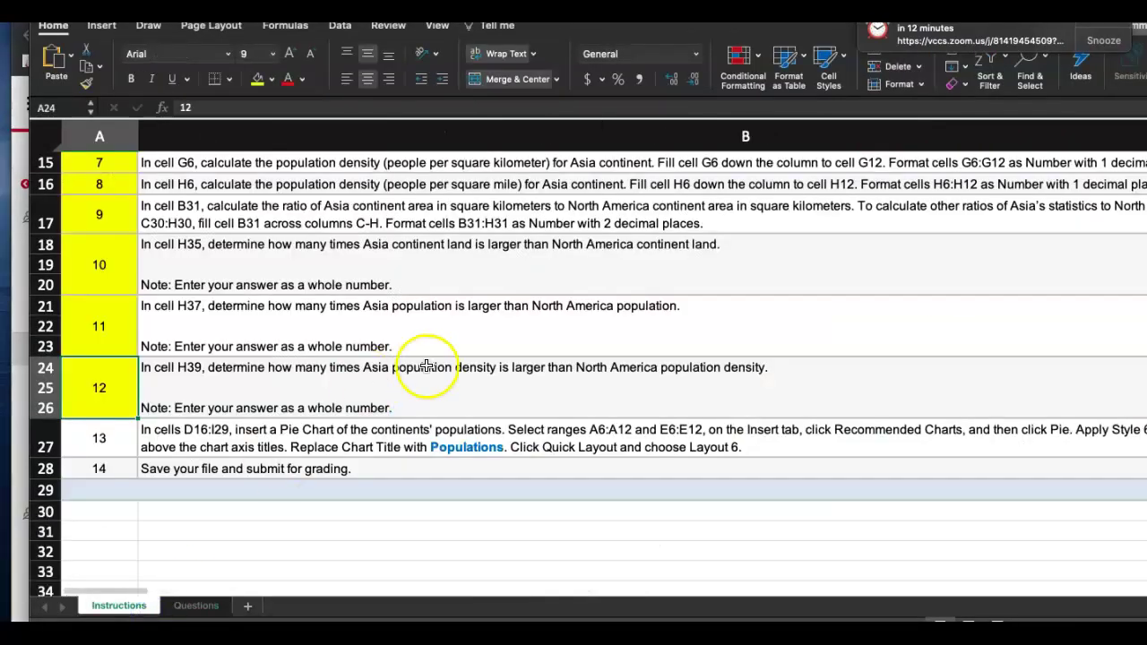
{"action": "scroll", "coordinate": [686, 476], "scroll_direction": "right", "scroll_amount": 5}
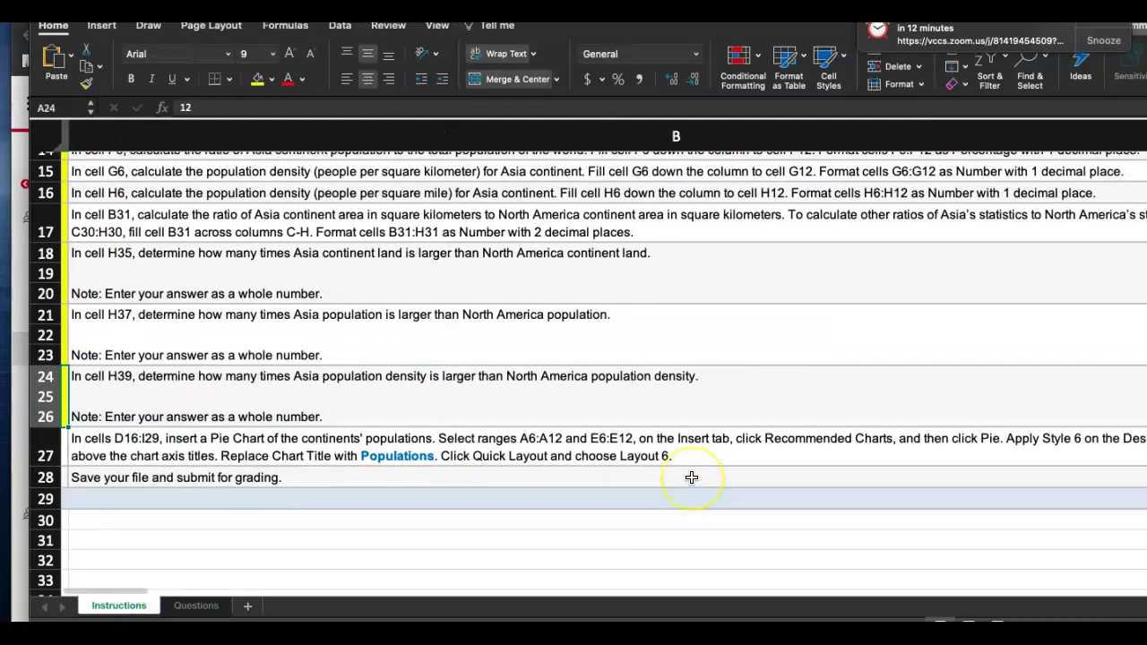
{"action": "scroll", "coordinate": [691, 478], "scroll_direction": "right", "scroll_amount": 2}
{"action": "scroll", "coordinate": [691, 477], "scroll_direction": "down", "scroll_amount": 1}
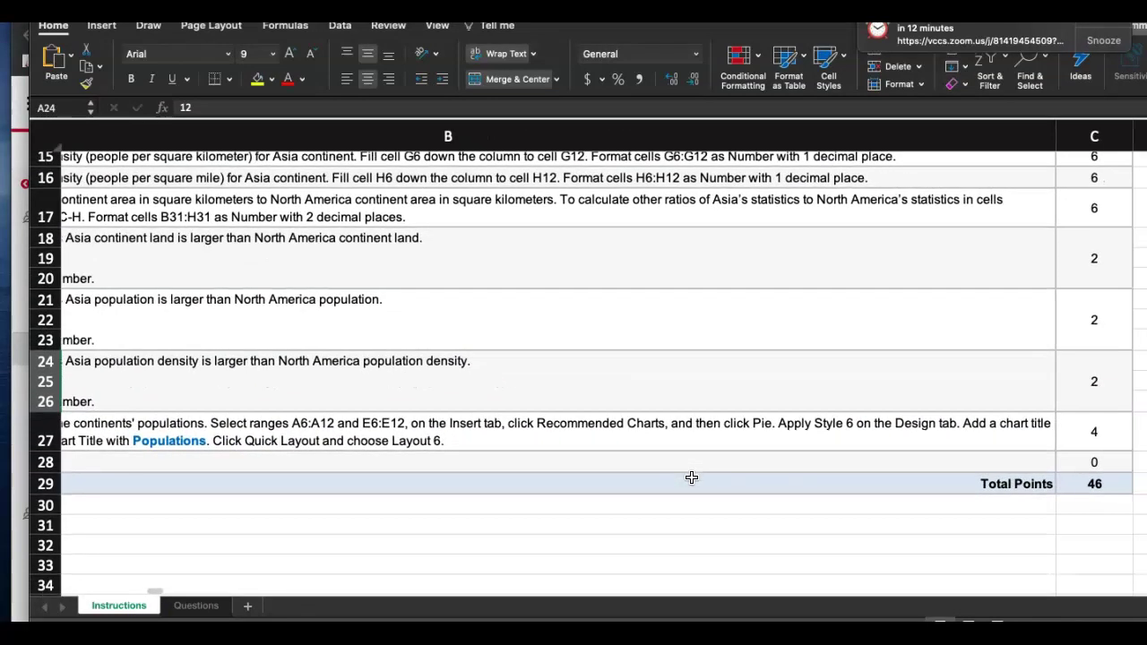
{"action": "scroll", "coordinate": [691, 477], "scroll_direction": "down", "scroll_amount": 1}
{"action": "scroll", "coordinate": [691, 478], "scroll_direction": "left", "scroll_amount": 8}
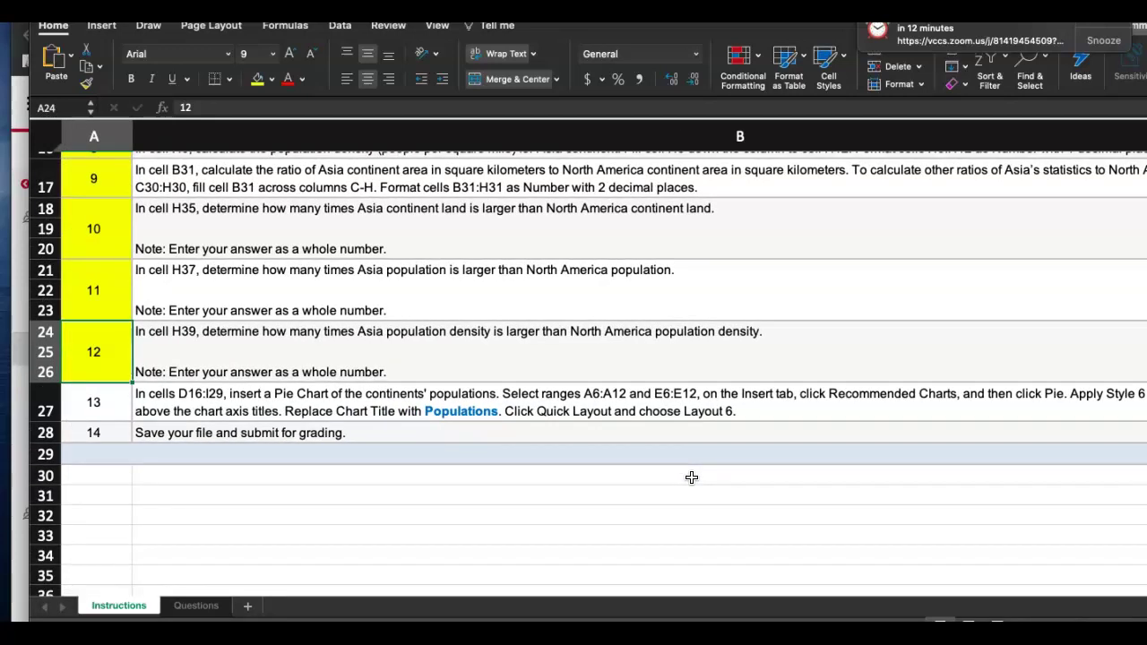
{"action": "double_click", "coordinate": [439, 414]}
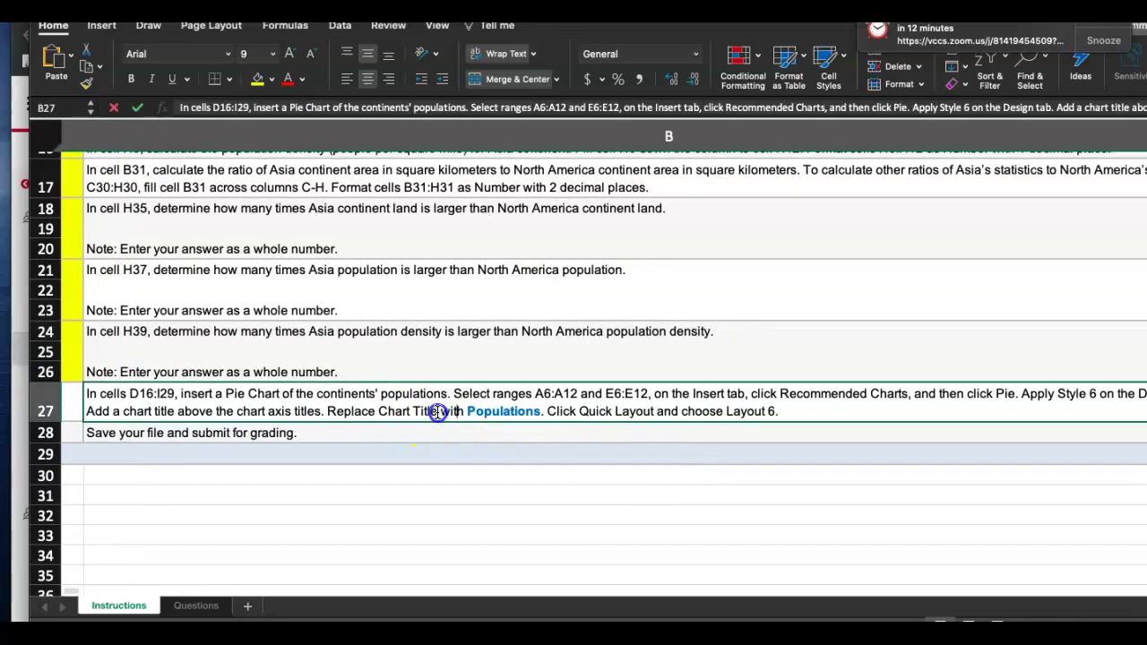
{"action": "left_click_drag", "start_coordinate": [455, 413], "coordinate": [519, 413]}
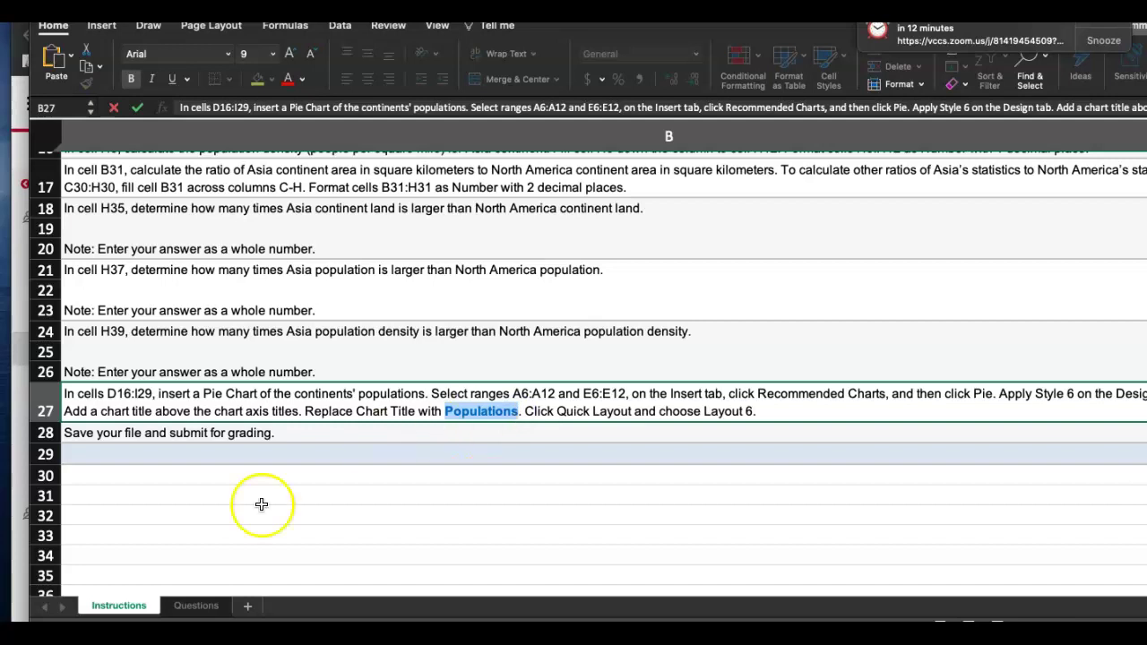
Replace the pie chart's title on the Questions sheet with Populations and look over the completed sheet
{"action": "left_click", "coordinate": [194, 605]}
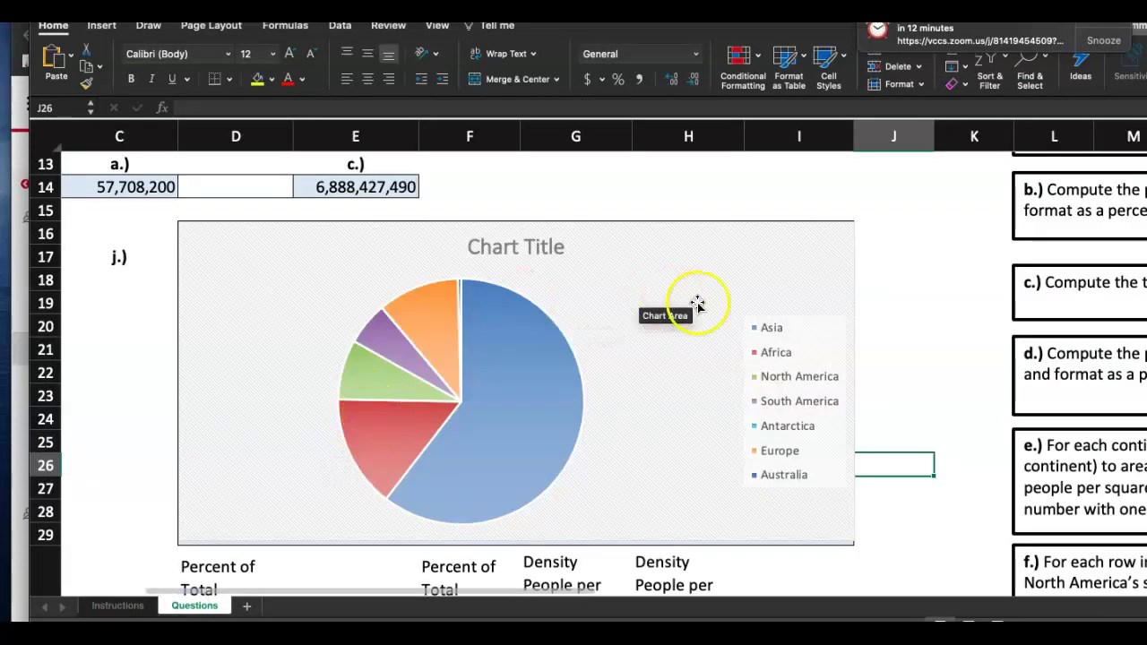
{"action": "left_click", "coordinate": [509, 248]}
{"action": "double_click", "coordinate": [470, 248]}
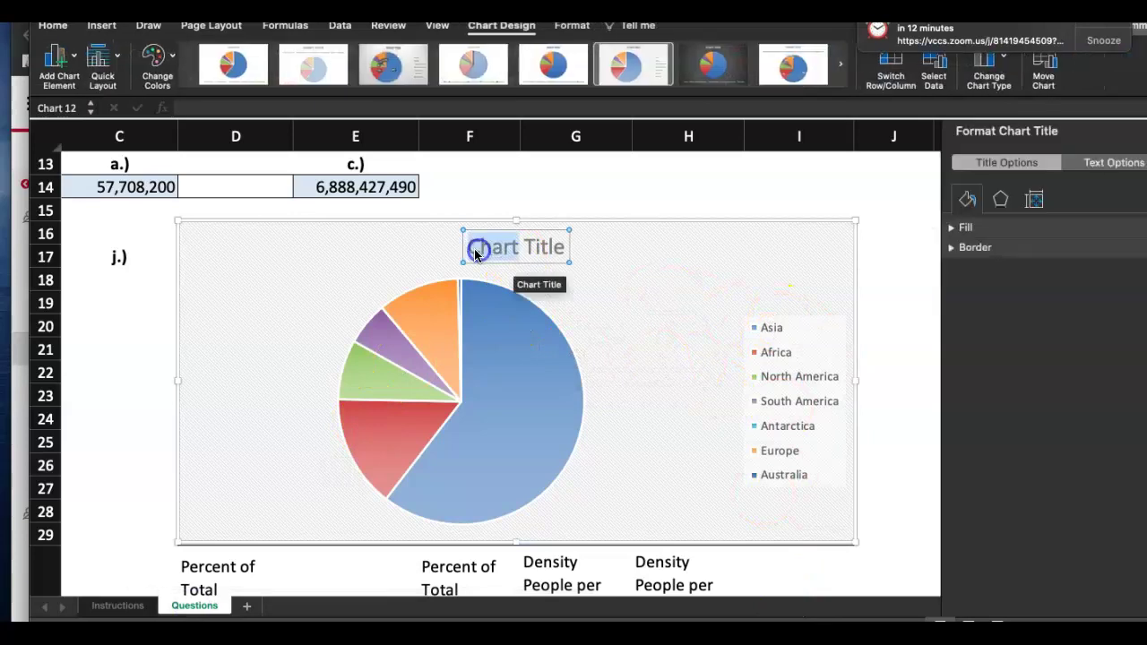
{"action": "left_click_drag", "start_coordinate": [469, 247], "coordinate": [560, 250]}
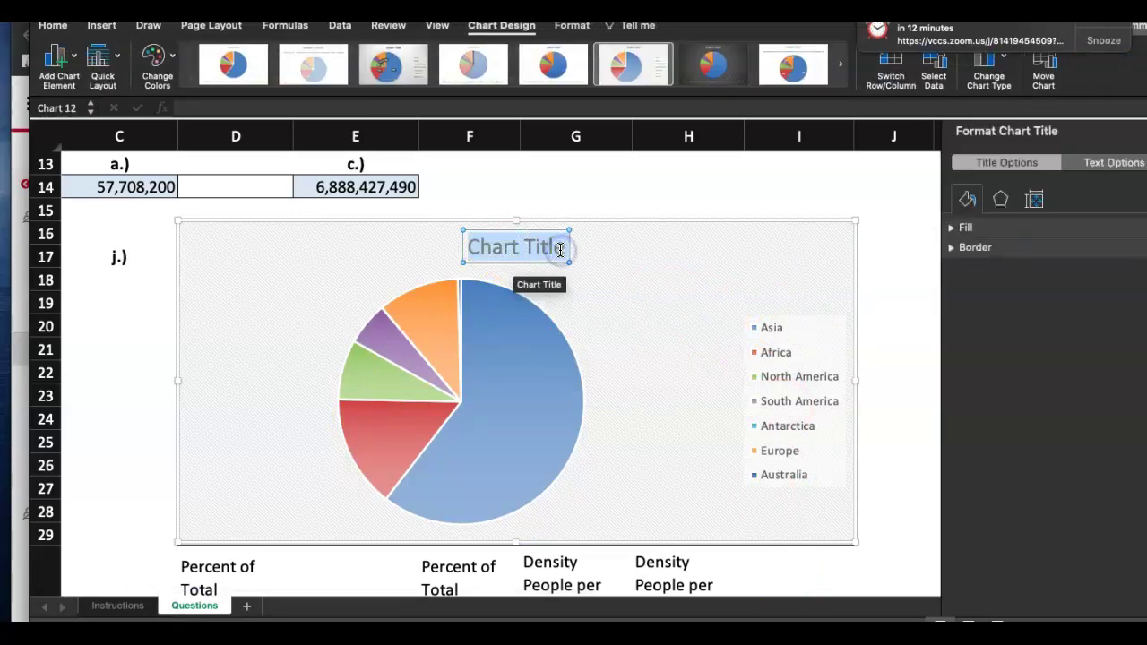
{"action": "type", "text": "Populations"}
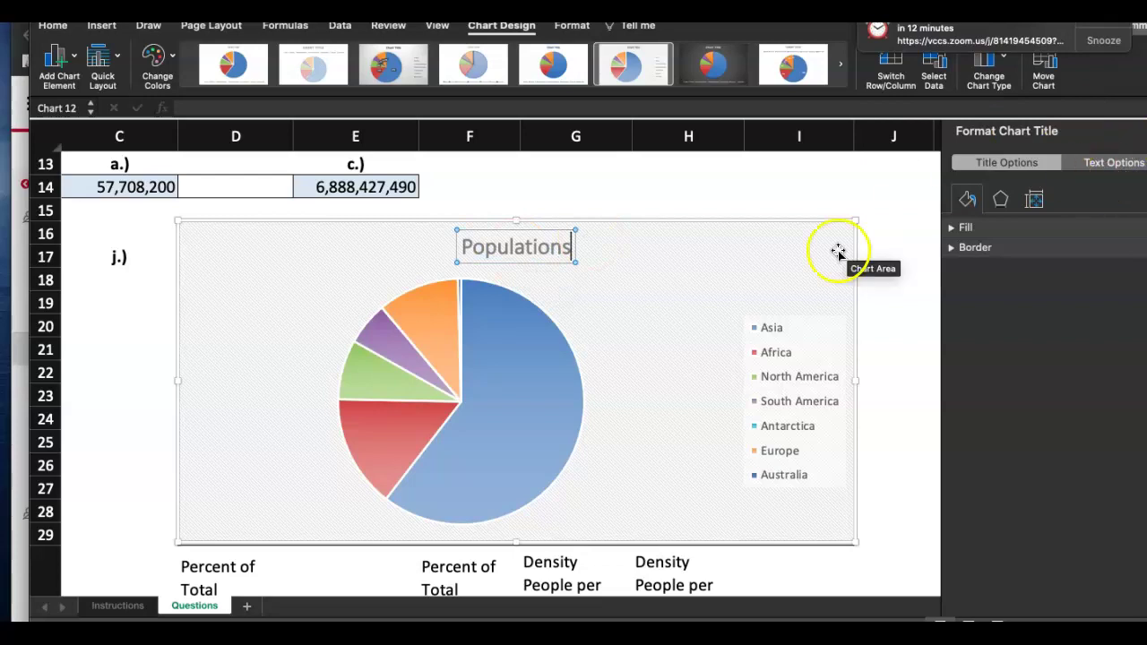
{"action": "left_click", "coordinate": [912, 282]}
{"action": "left_click", "coordinate": [888, 230]}
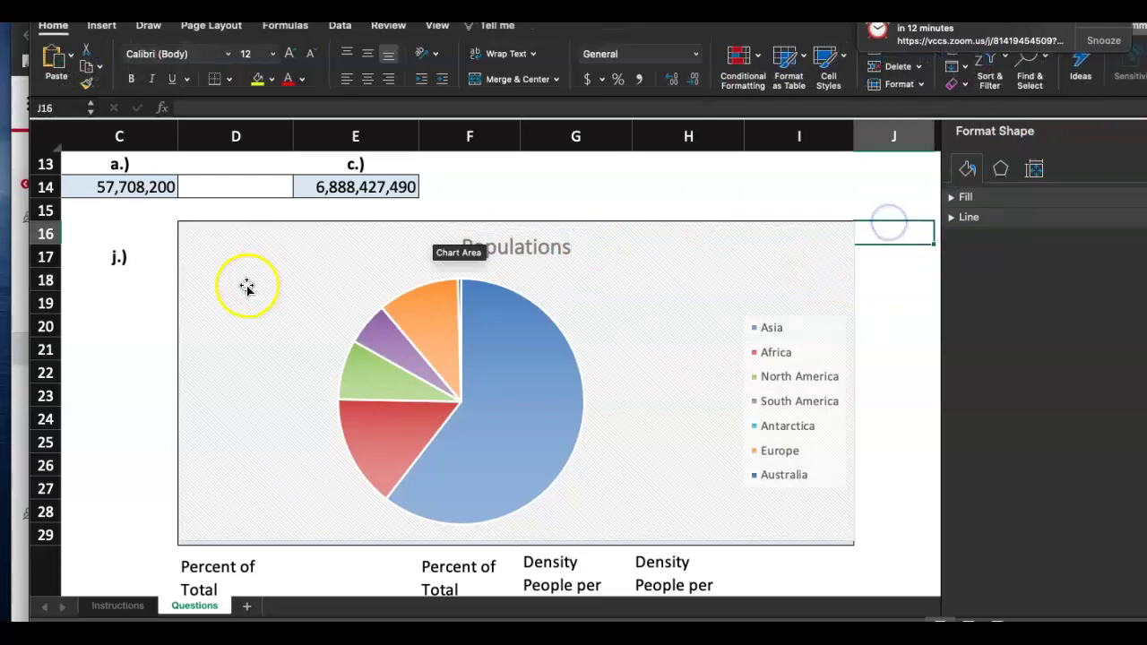
{"action": "scroll", "coordinate": [92, 353], "scroll_direction": "down", "scroll_amount": 5, "text": "ctrl"}
{"action": "scroll", "coordinate": [107, 352], "scroll_direction": "up", "scroll_amount": 2, "text": "ctrl"}
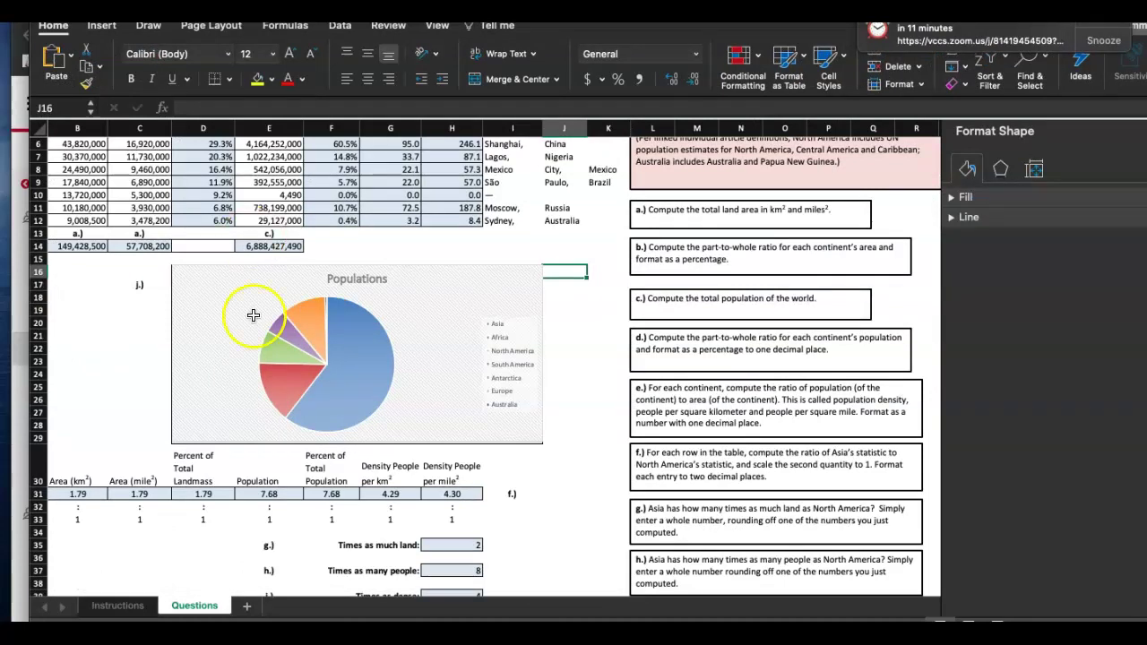
{"action": "scroll", "coordinate": [320, 463], "scroll_direction": "down", "scroll_amount": 5}
{"action": "scroll", "coordinate": [321, 466], "scroll_direction": "left", "scroll_amount": 2}
{"action": "scroll", "coordinate": [320, 466], "scroll_direction": "up", "scroll_amount": 10}
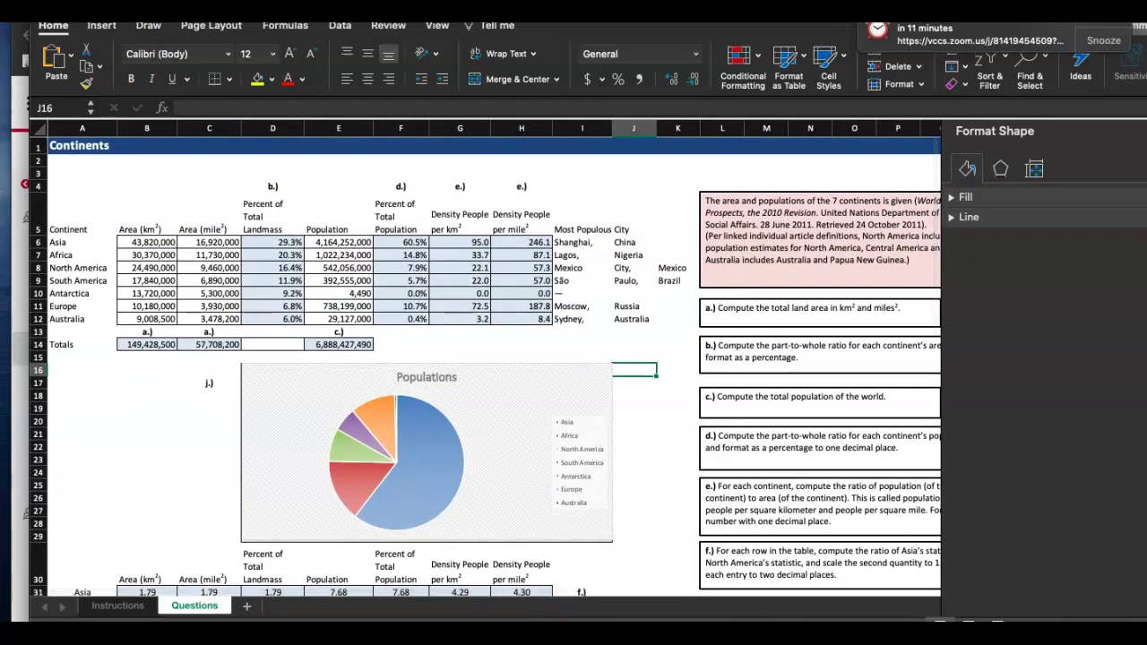
Switch to MyLab Math and, in the Chapter 2-6 Continents project, select the completed continents workbook from Downloads as the file to upload
{"action": "key", "text": "super+Tab"}
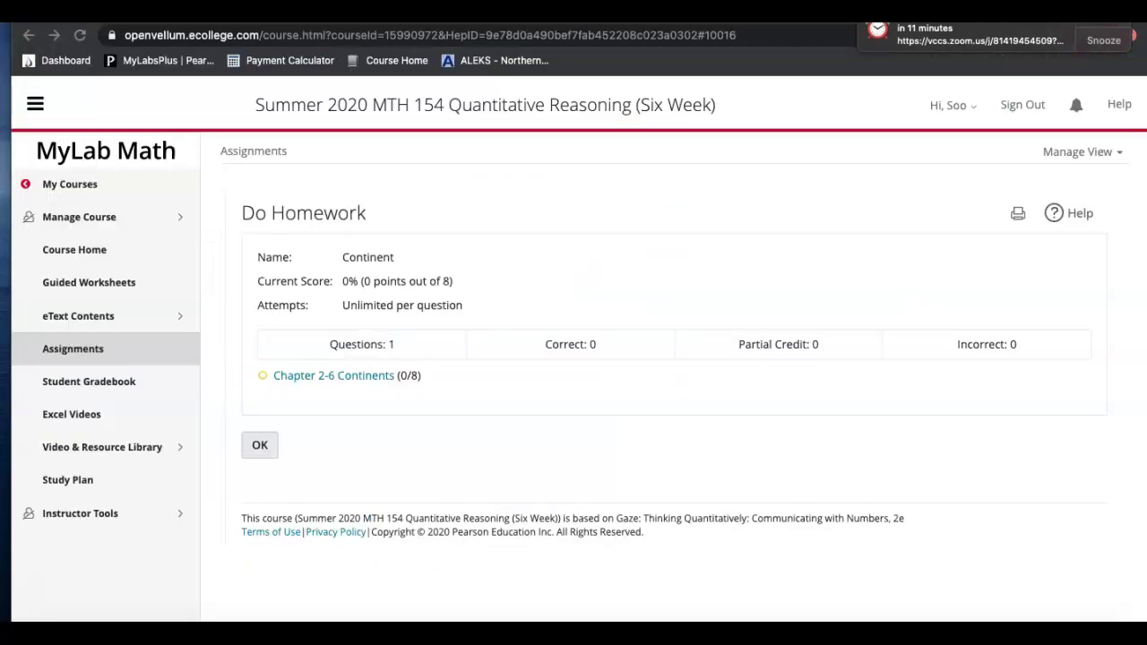
{"action": "left_click", "coordinate": [334, 381]}
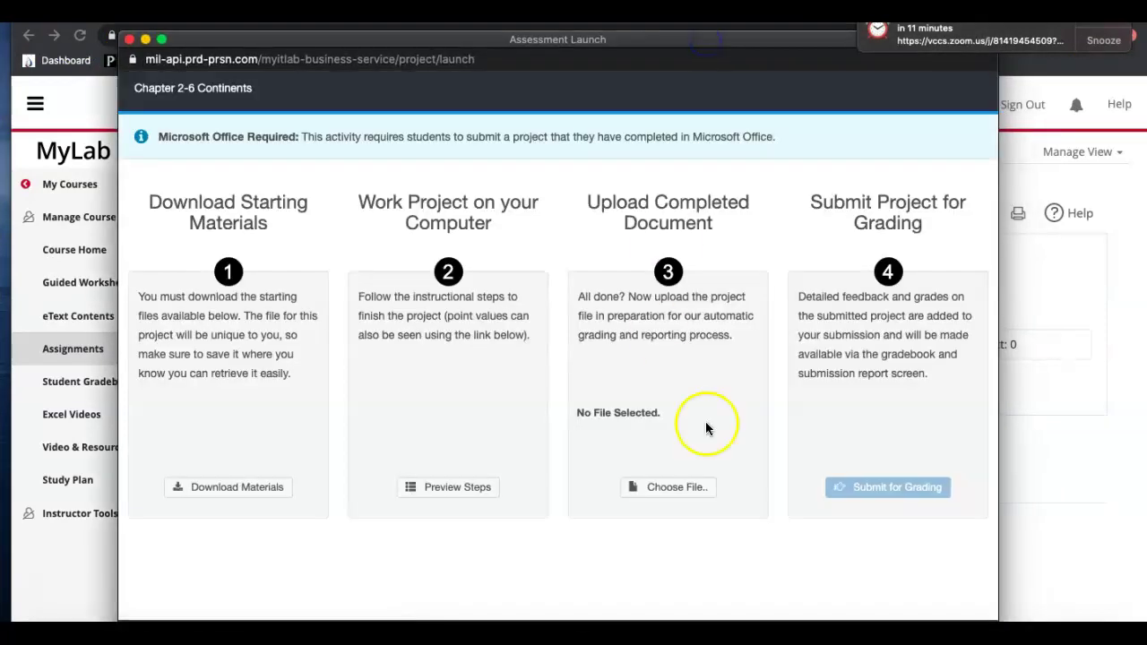
{"action": "left_click", "coordinate": [669, 493]}
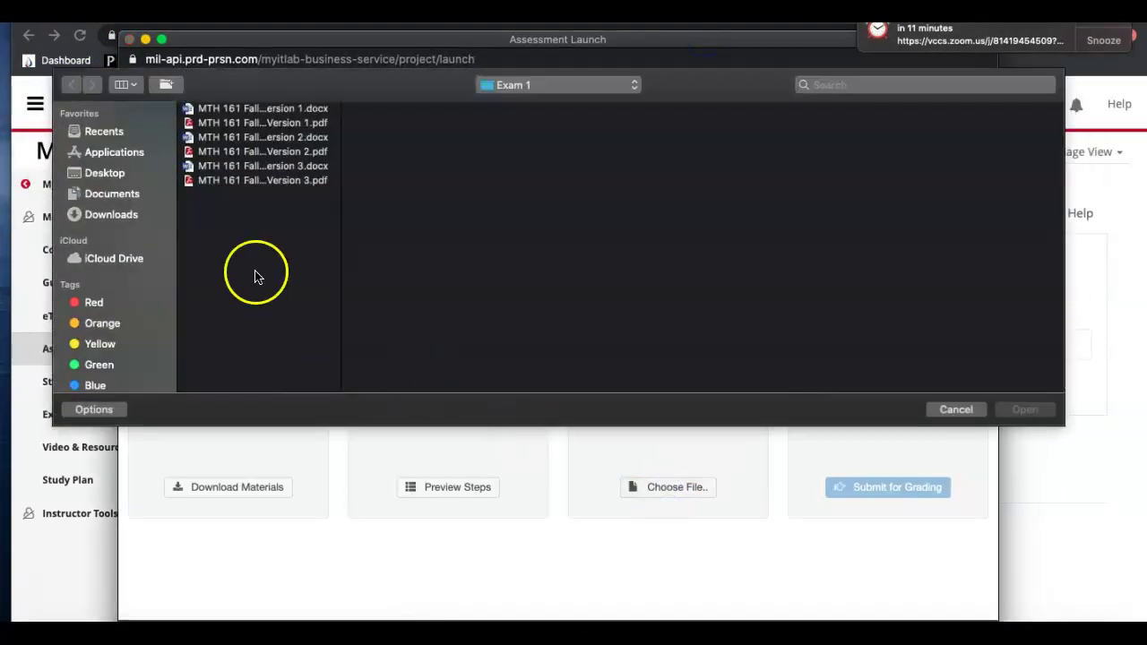
{"action": "left_click", "coordinate": [113, 215]}
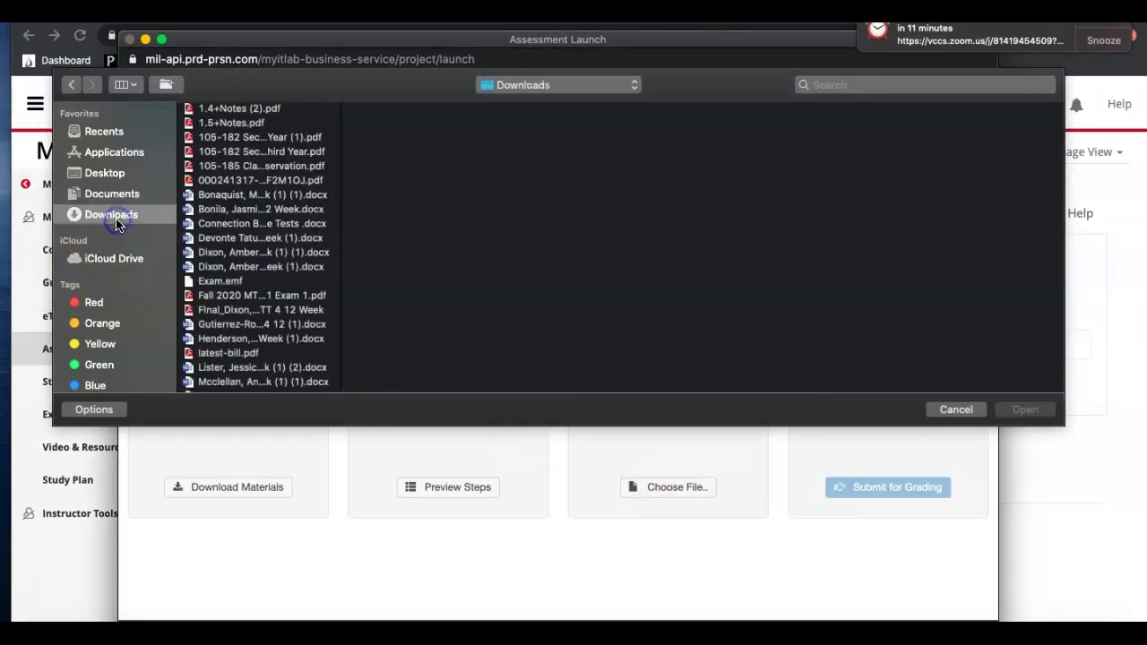
{"action": "left_click_drag", "start_coordinate": [340, 195], "coordinate": [749, 188]}
{"action": "scroll", "coordinate": [470, 275], "scroll_direction": "down", "scroll_amount": 5}
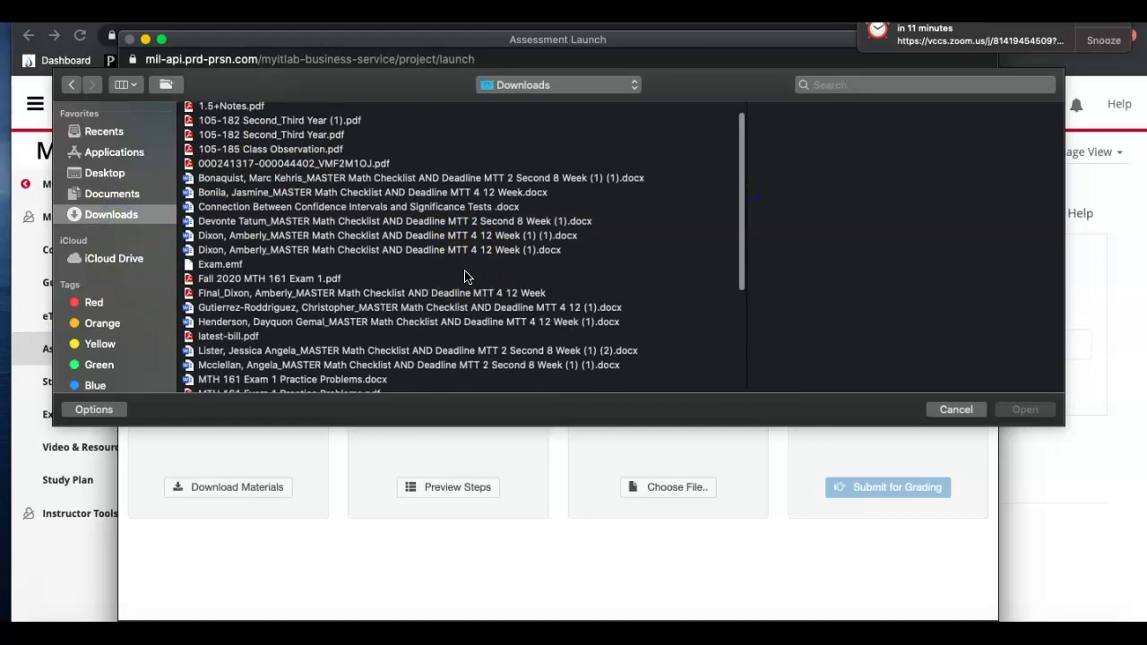
{"action": "scroll", "coordinate": [464, 276], "scroll_direction": "down", "scroll_amount": 3}
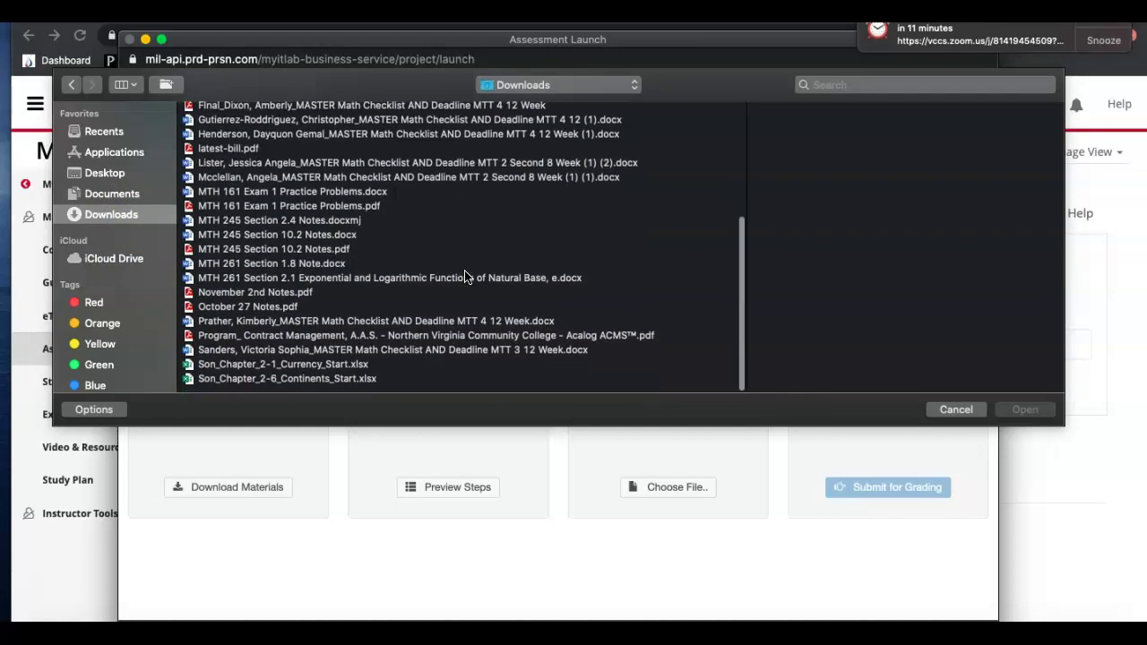
{"action": "scroll", "coordinate": [464, 276], "scroll_direction": "up", "scroll_amount": 4}
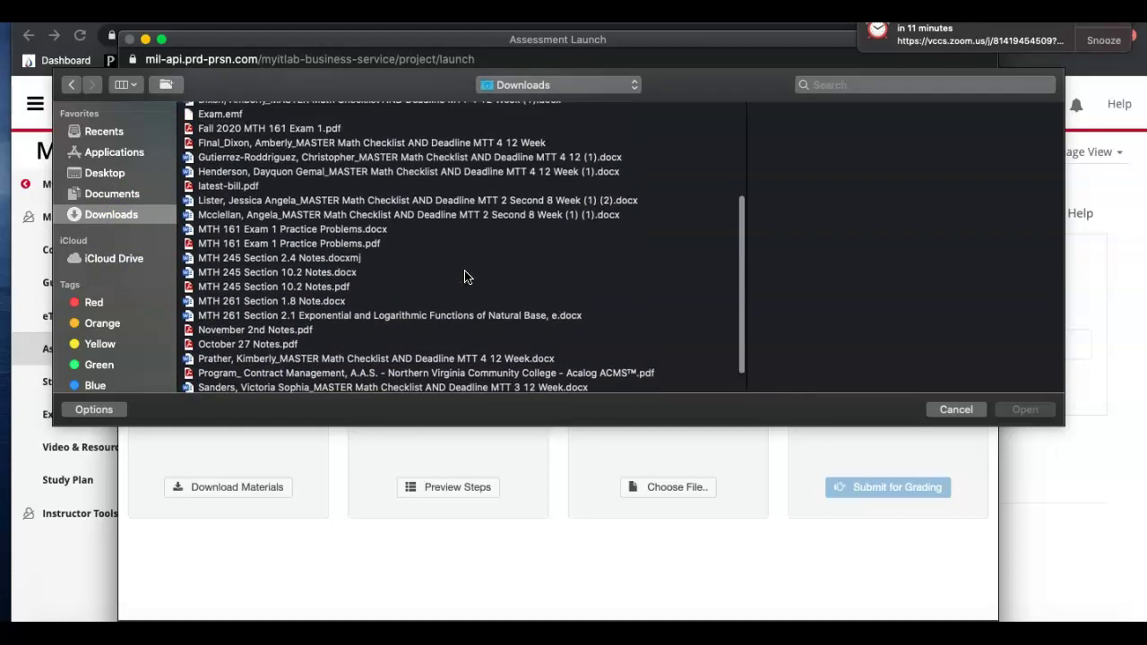
{"action": "scroll", "coordinate": [465, 276], "scroll_direction": "down", "scroll_amount": 4}
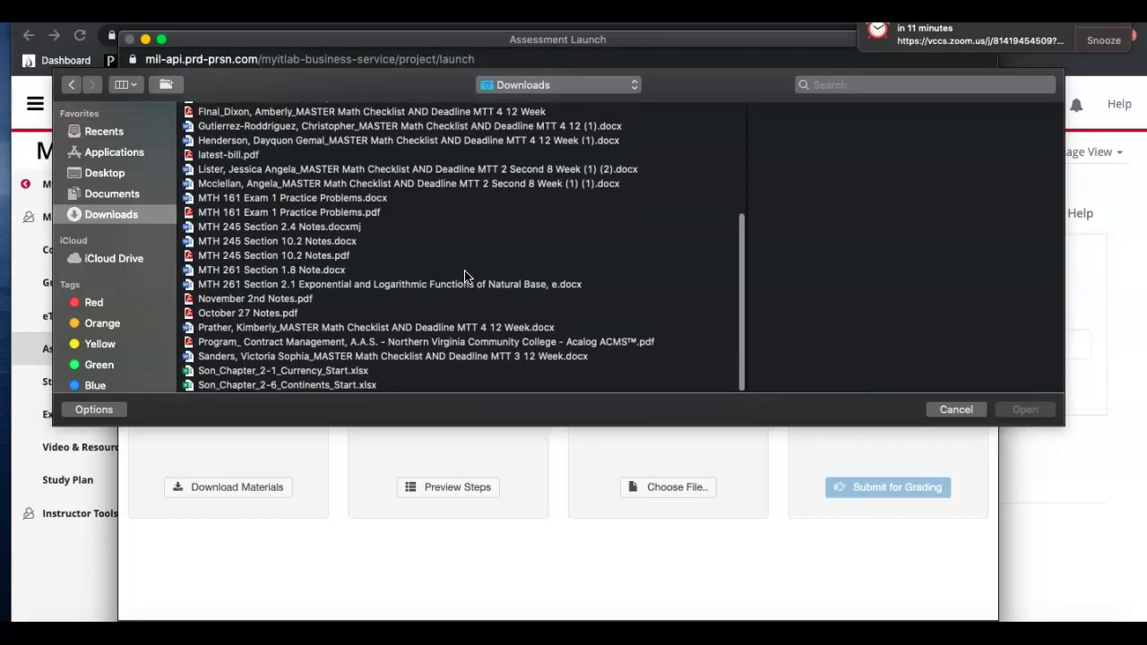
{"action": "left_click", "coordinate": [327, 385]}
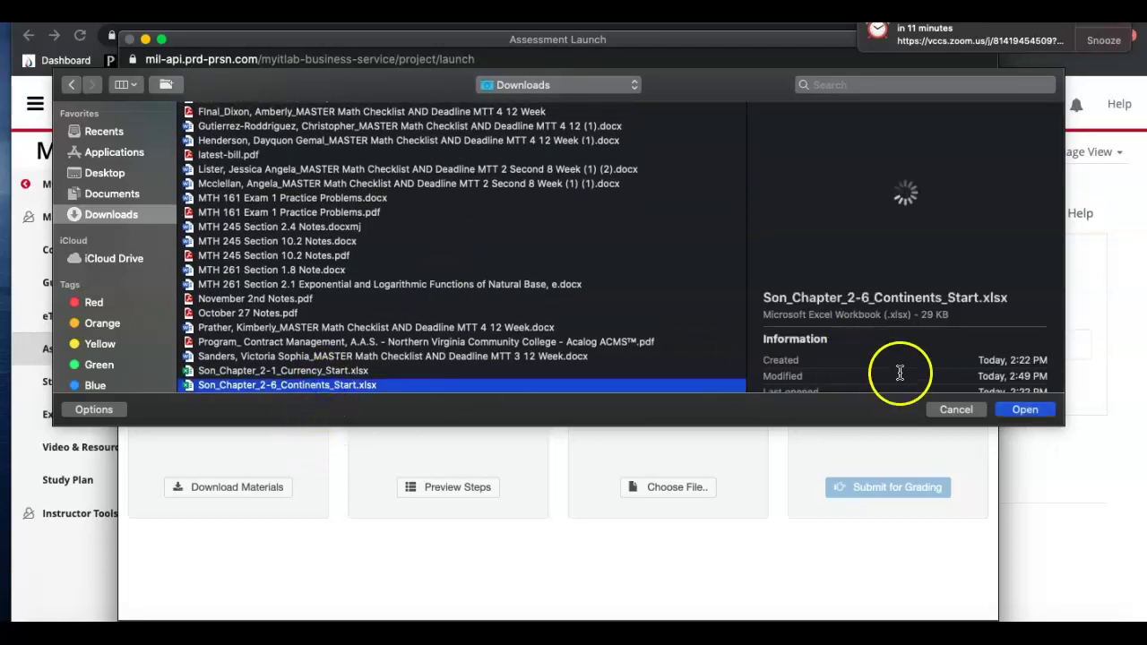
{"action": "left_click", "coordinate": [1024, 410]}
Upload the selected workbook, submit the project for grading, and return to the assignments list
{"action": "left_click", "coordinate": [662, 491]}
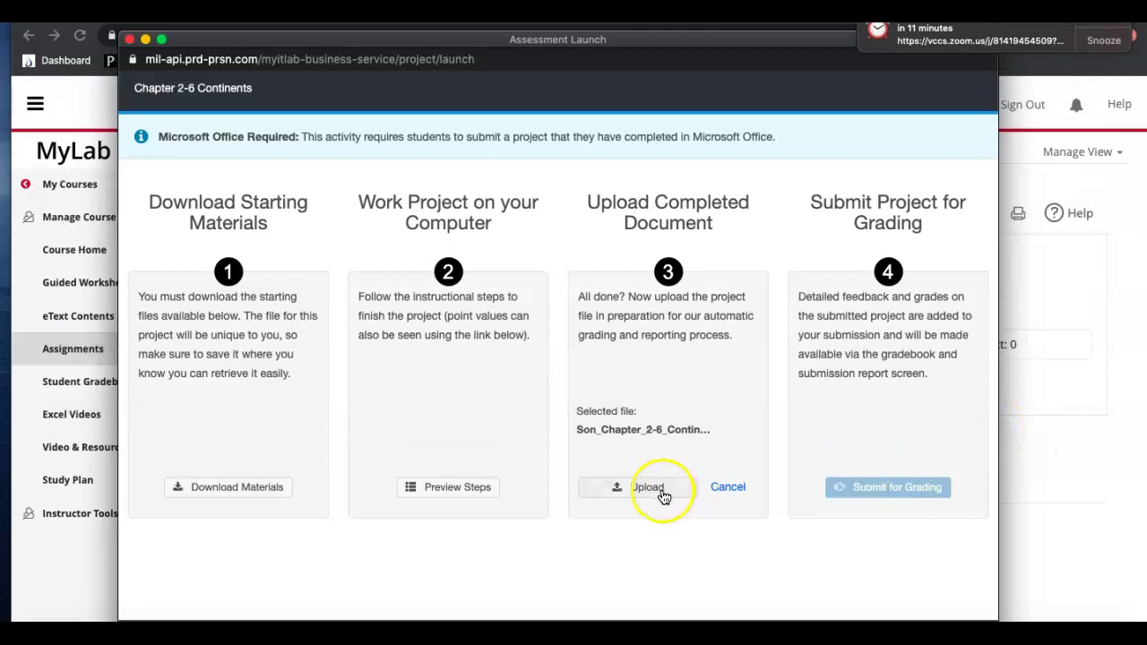
{"action": "left_click", "coordinate": [878, 489]}
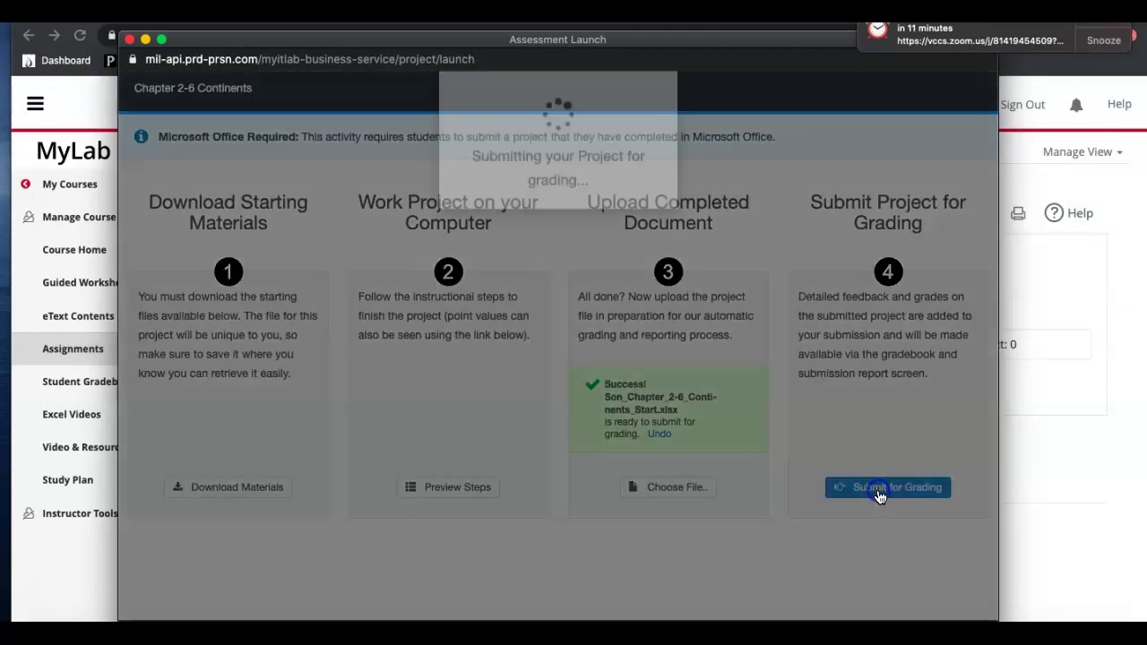
{"action": "left_click", "coordinate": [558, 433]}
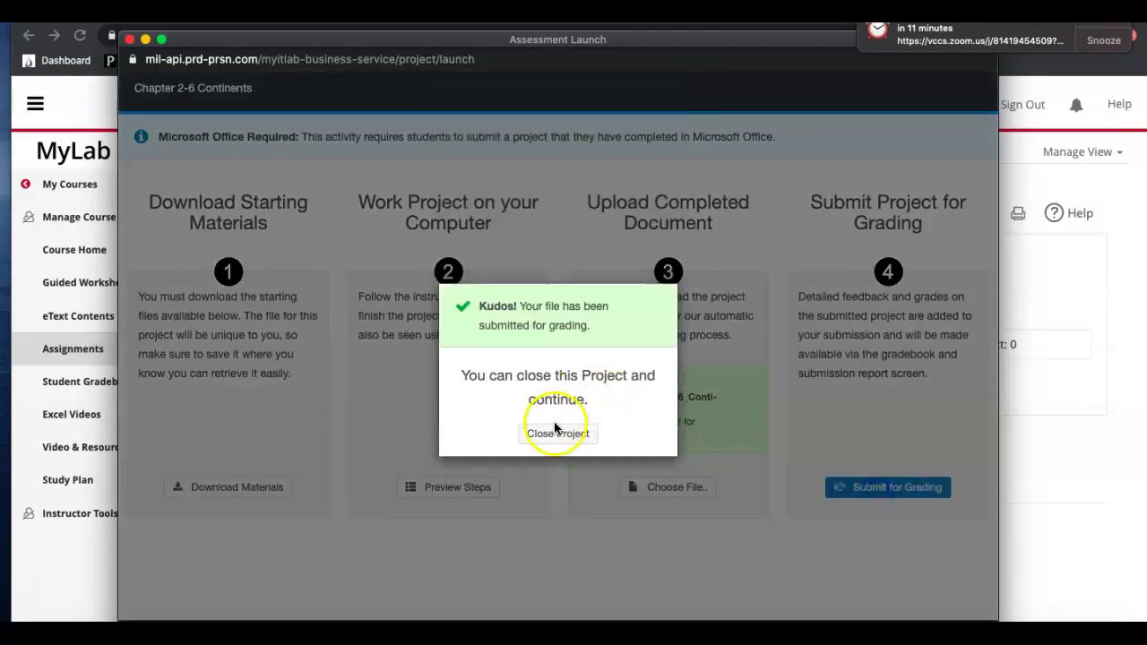
{"action": "left_click", "coordinate": [260, 446]}
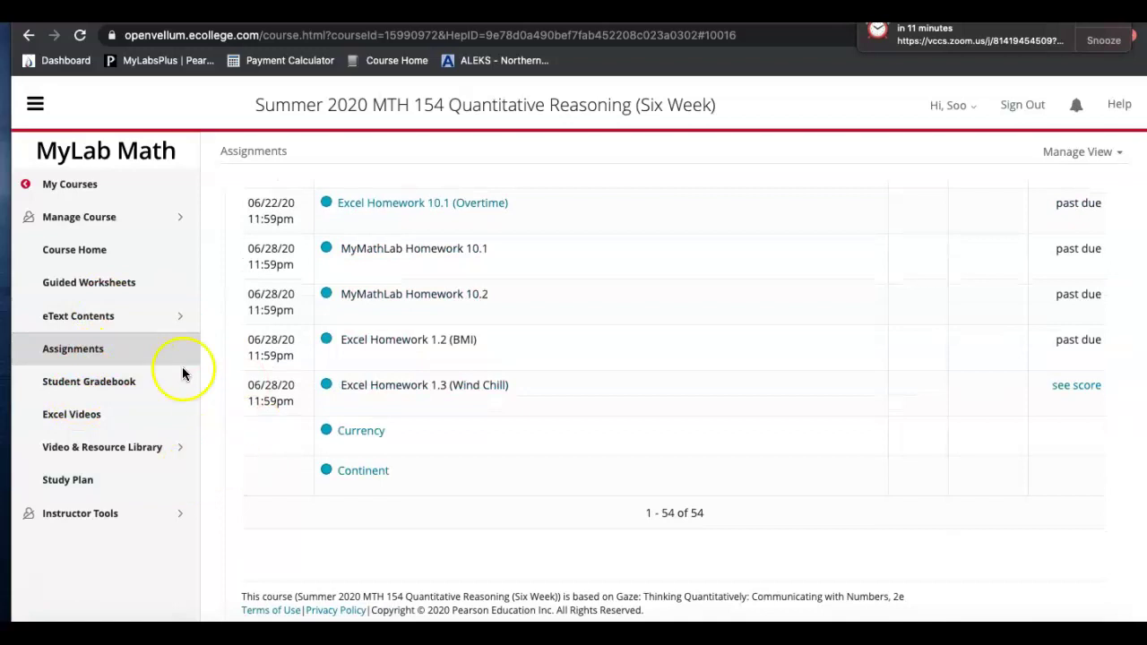
Open the Project Review of the graded Continent homework from the Student Gradebook
{"action": "left_click", "coordinate": [117, 382]}
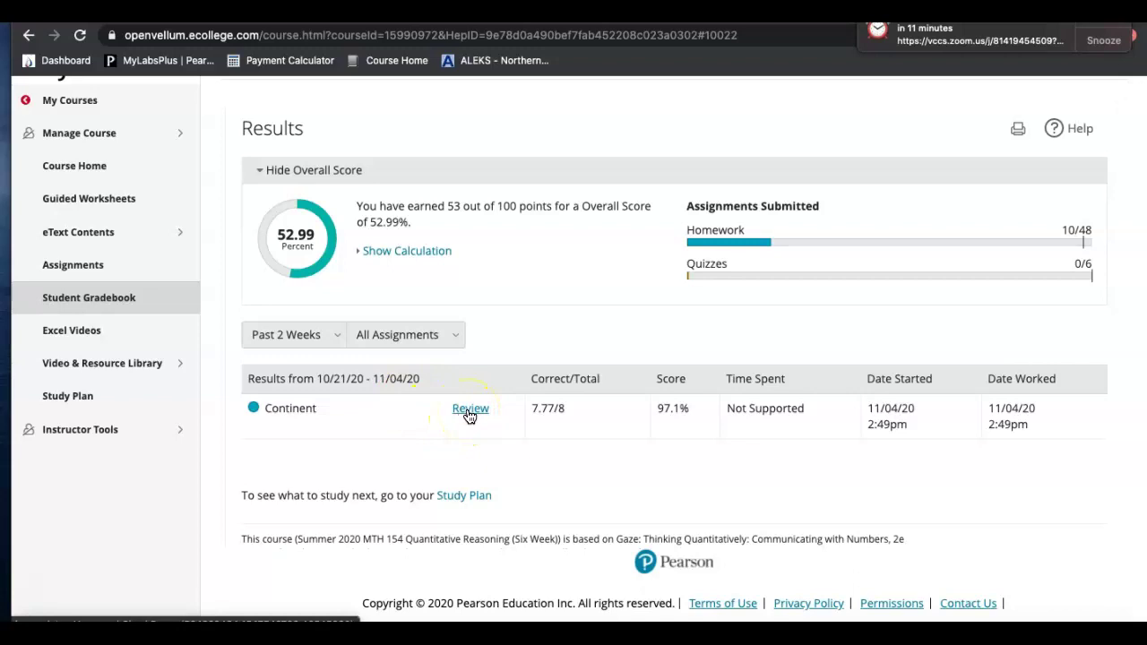
{"action": "left_click", "coordinate": [470, 411]}
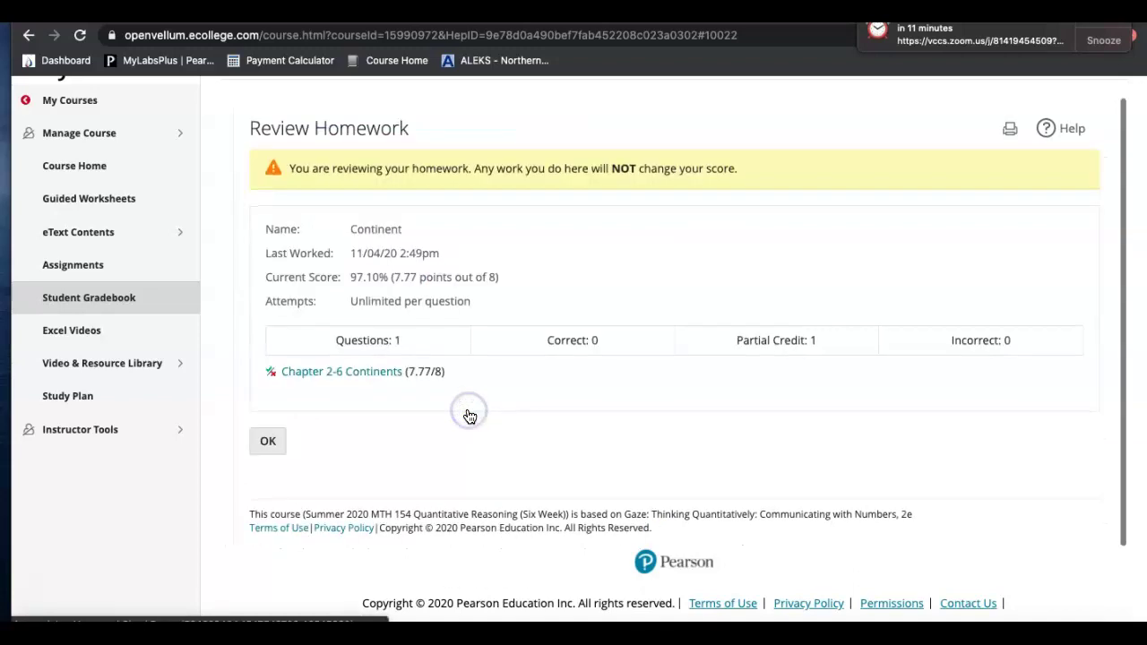
{"action": "left_click", "coordinate": [379, 381]}
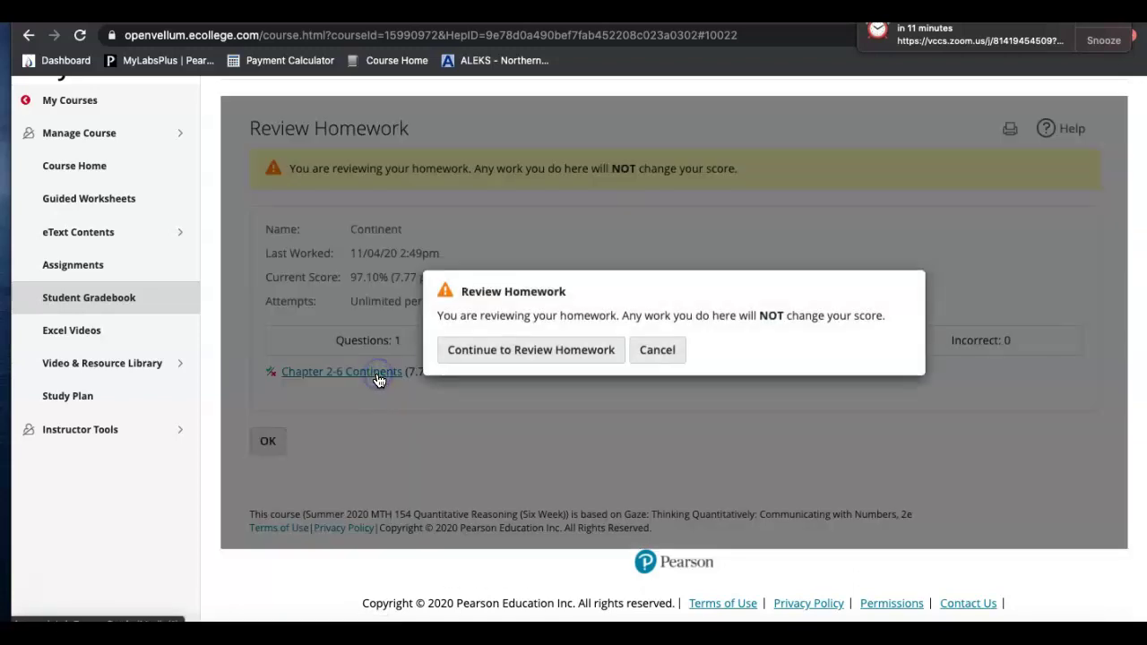
{"action": "left_click", "coordinate": [585, 352]}
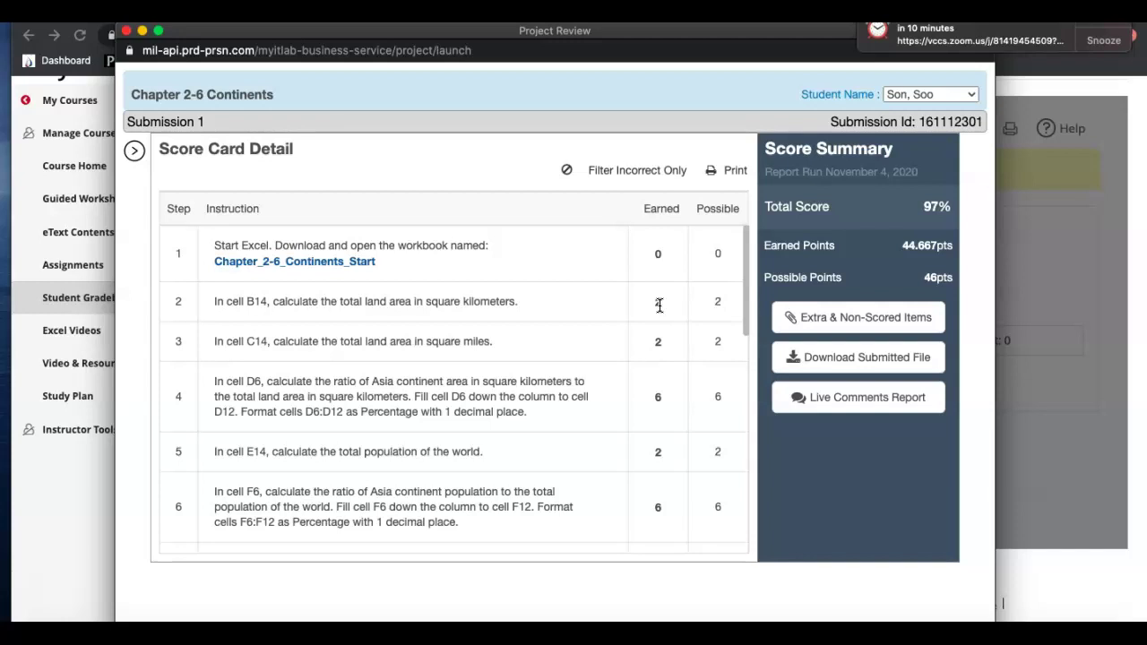
Look through the score card's instructions and expand the grading details of step 13
{"action": "scroll", "coordinate": [582, 351], "scroll_direction": "down", "scroll_amount": 5}
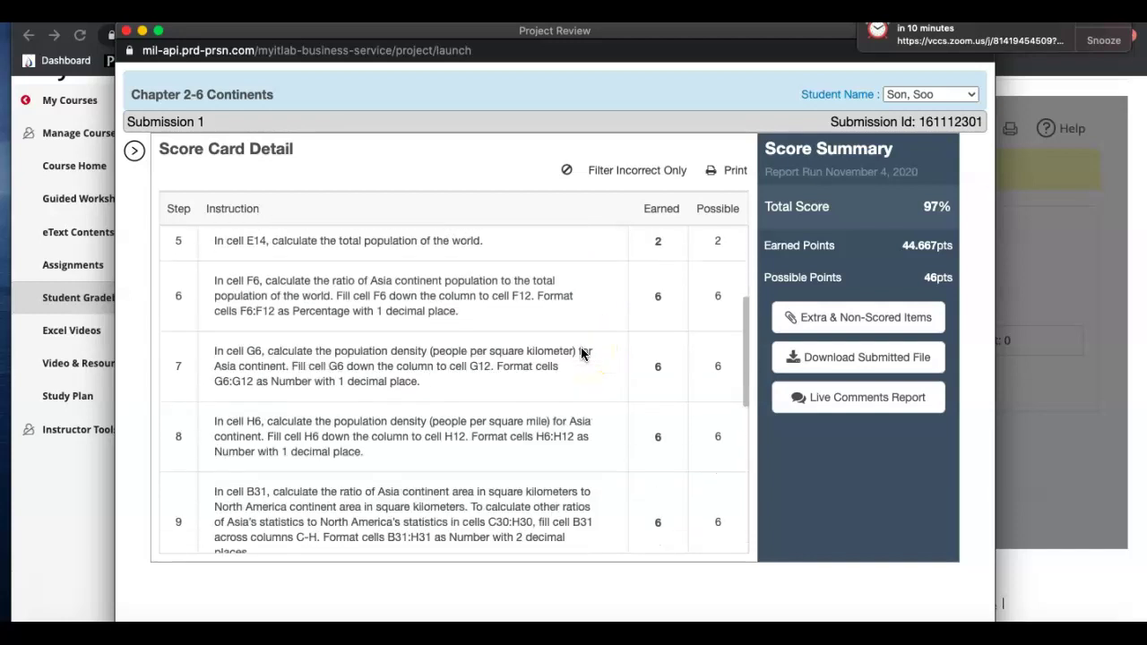
{"action": "scroll", "coordinate": [581, 353], "scroll_direction": "down", "scroll_amount": 6}
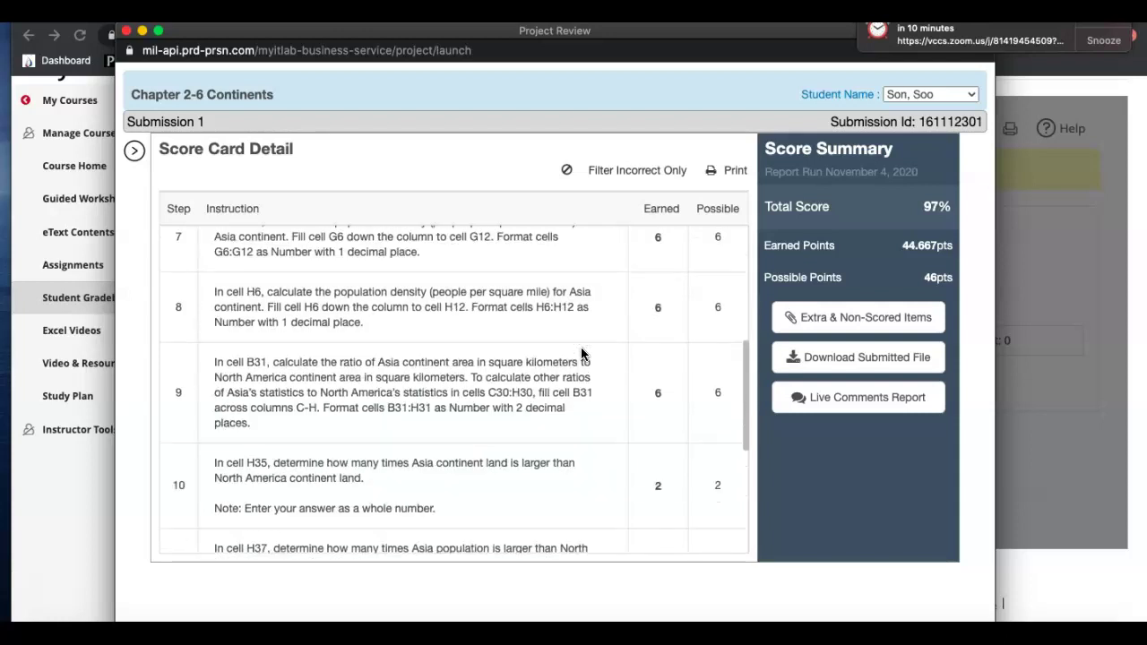
{"action": "scroll", "coordinate": [581, 353], "scroll_direction": "down", "scroll_amount": 2}
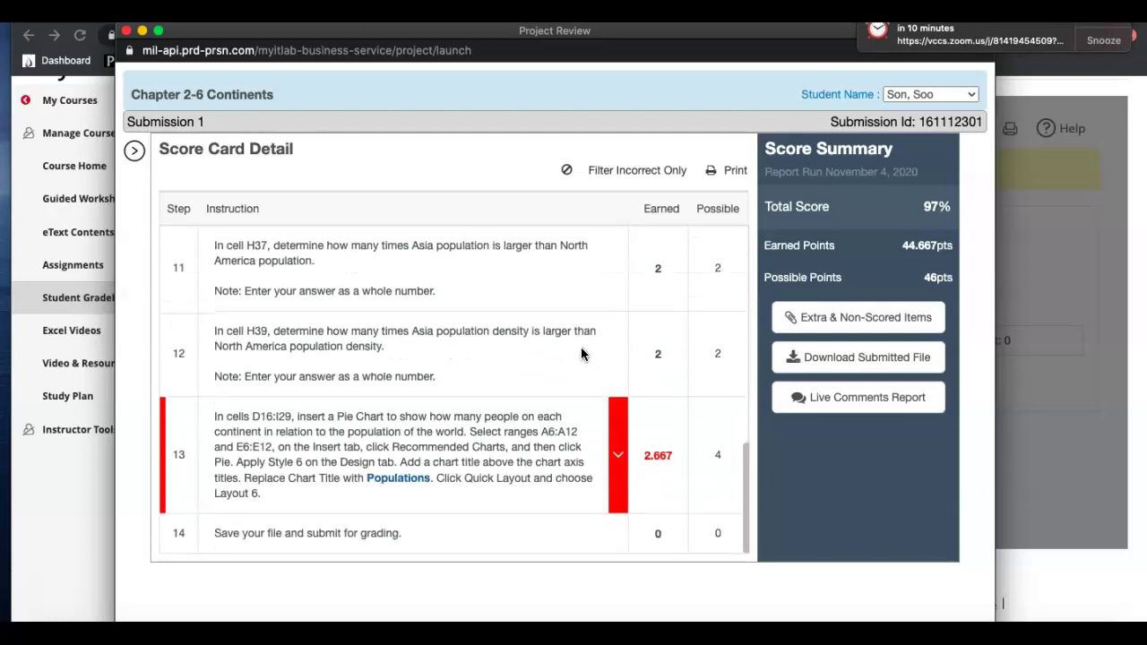
{"action": "left_click", "coordinate": [618, 459]}
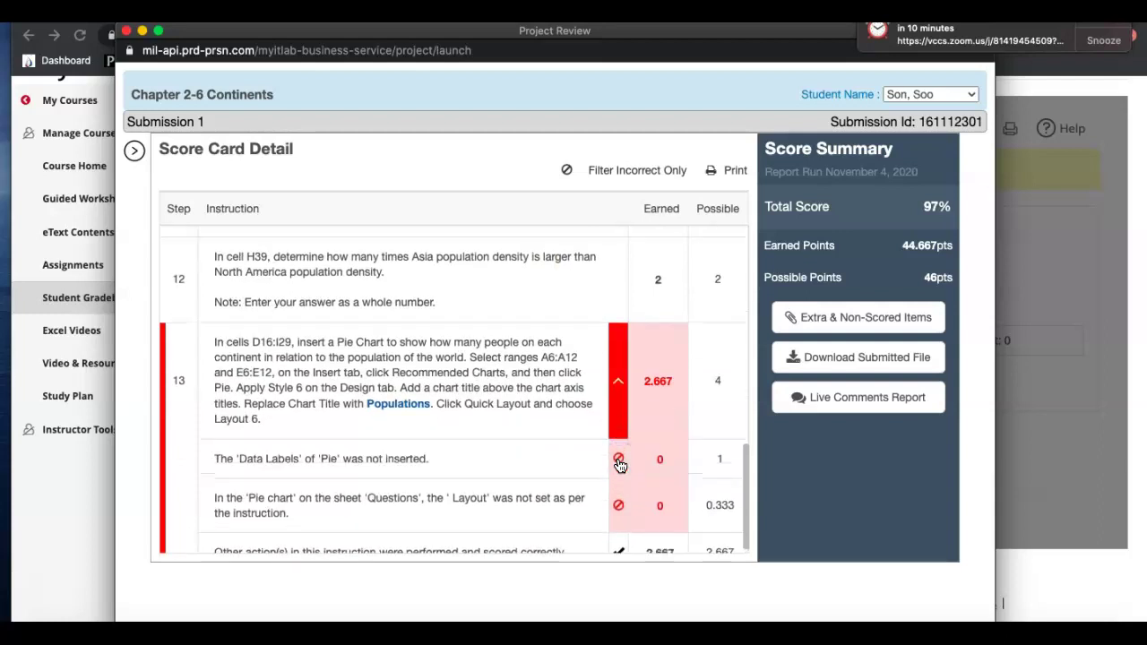
{"action": "scroll", "coordinate": [620, 465], "scroll_direction": "down", "scroll_amount": 3}
Examine step 13's feedback on the pie chart's data labels and layout against its instruction, and close the project review
{"action": "mouse_move", "coordinate": [452, 428]}
{"action": "left_mouse_down"}
{"action": "mouse_move", "coordinate": [242, 402]}
{"action": "mouse_move", "coordinate": [395, 404]}
{"action": "left_mouse_up"}
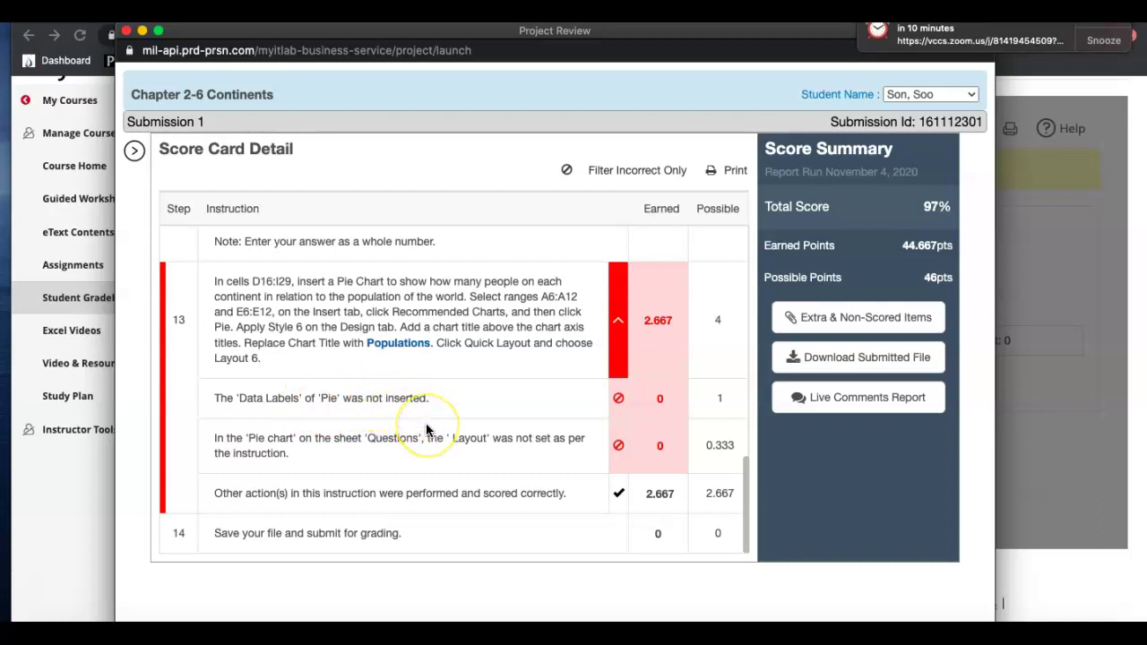
{"action": "scroll", "coordinate": [425, 423], "scroll_direction": "up", "scroll_amount": 1}
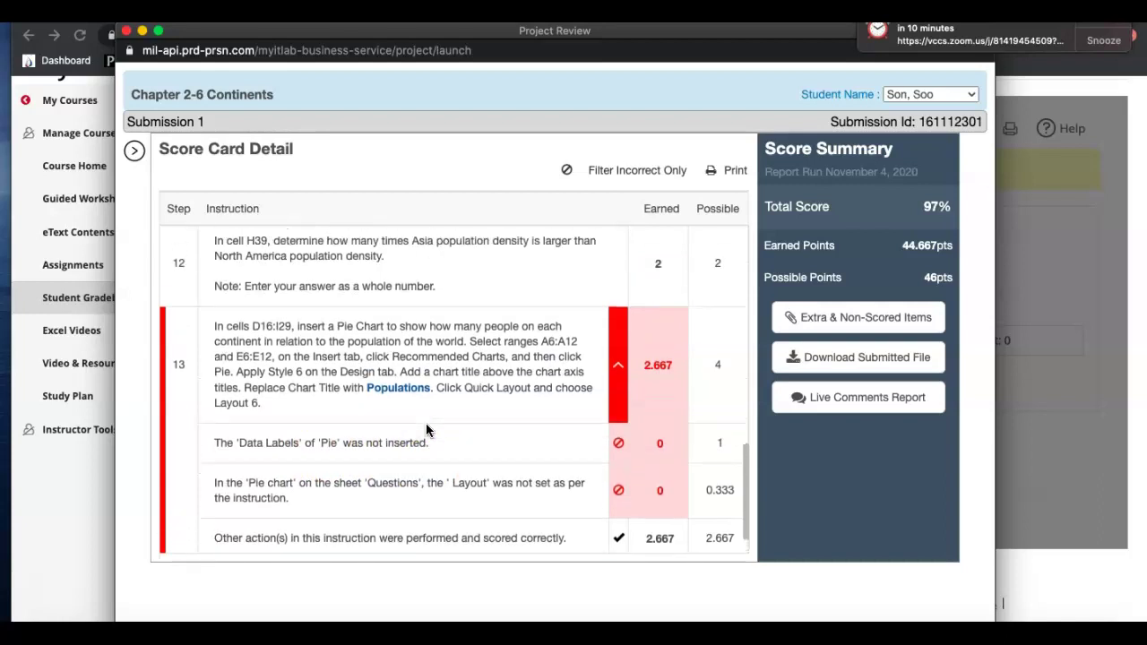
{"action": "scroll", "coordinate": [425, 423], "scroll_direction": "down", "scroll_amount": 1}
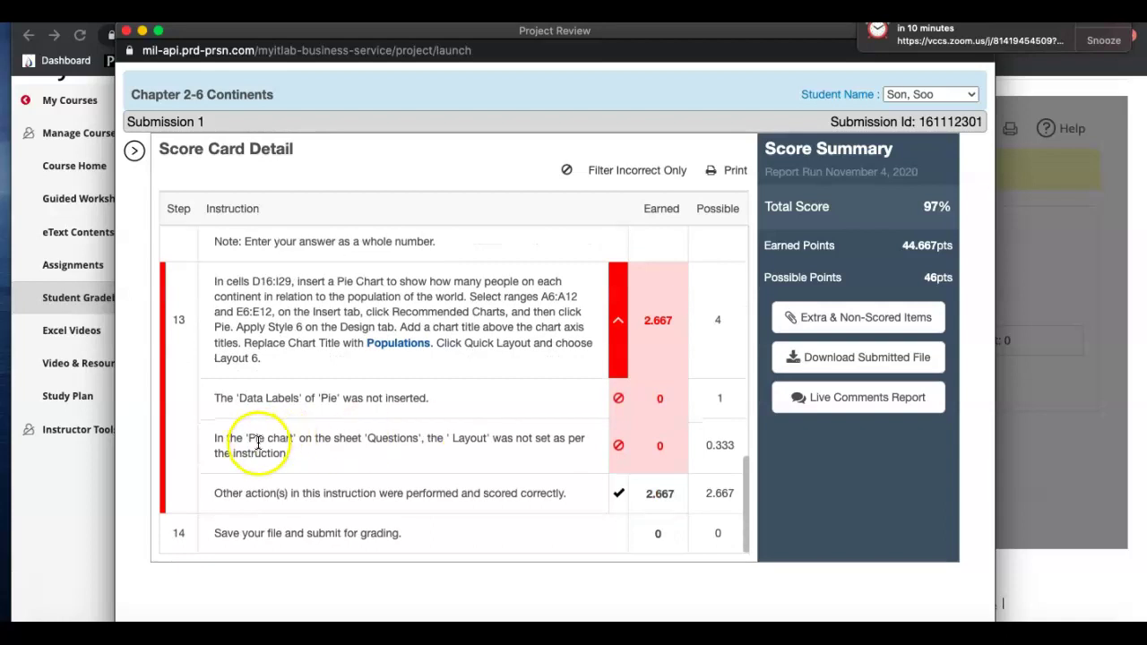
{"action": "left_click_drag", "start_coordinate": [256, 435], "coordinate": [333, 461]}
{"action": "left_click", "coordinate": [329, 462]}
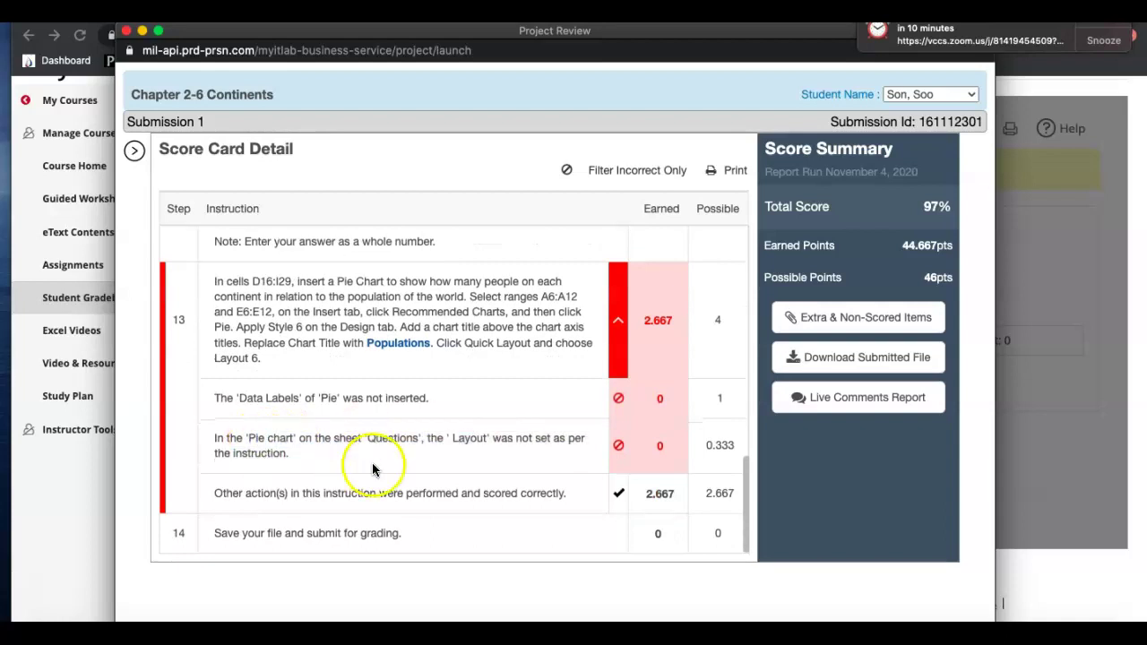
{"action": "scroll", "coordinate": [418, 430], "scroll_direction": "up", "scroll_amount": 1}
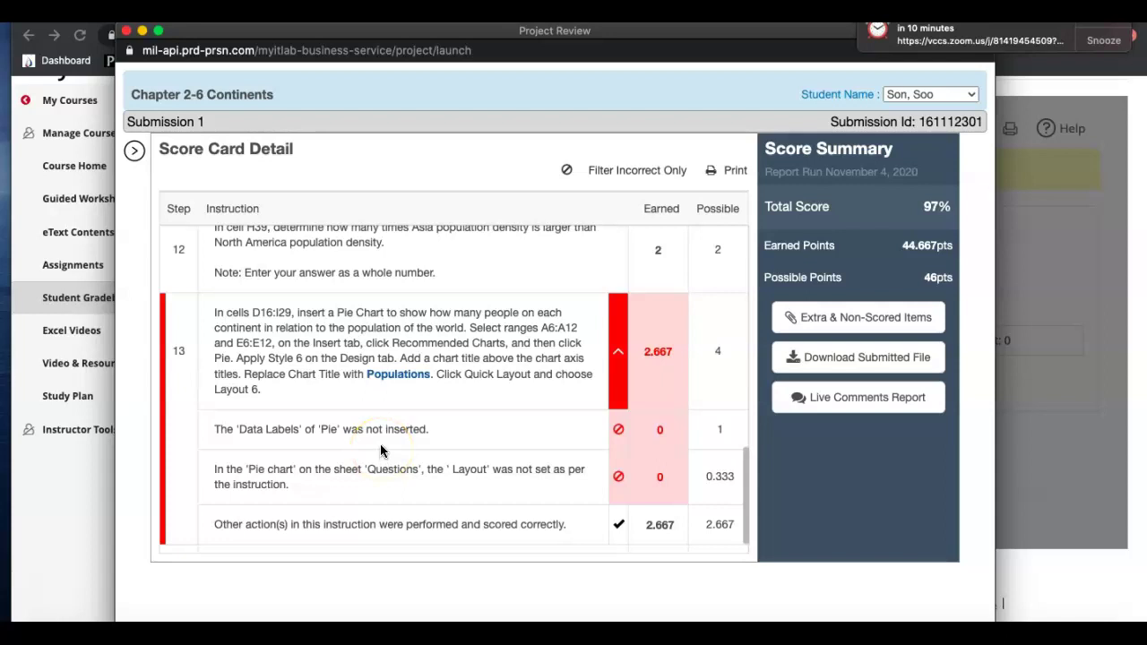
{"action": "triple_click", "coordinate": [943, 207]}
{"action": "left_click", "coordinate": [944, 208]}
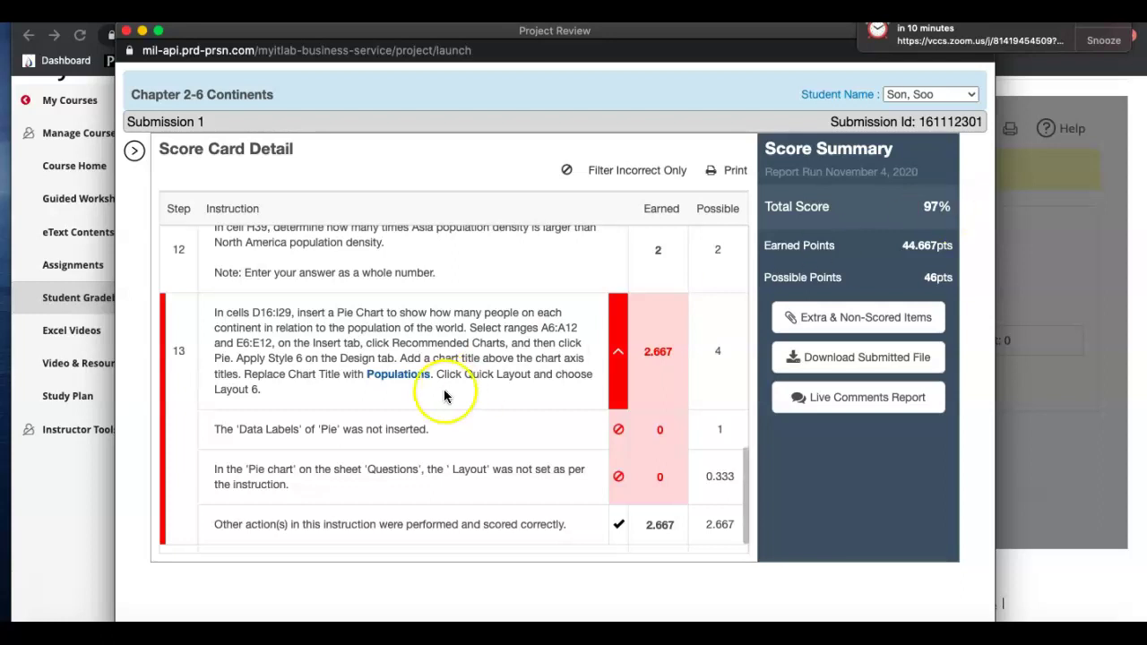
{"action": "scroll", "coordinate": [445, 394], "scroll_direction": "down", "scroll_amount": 2}
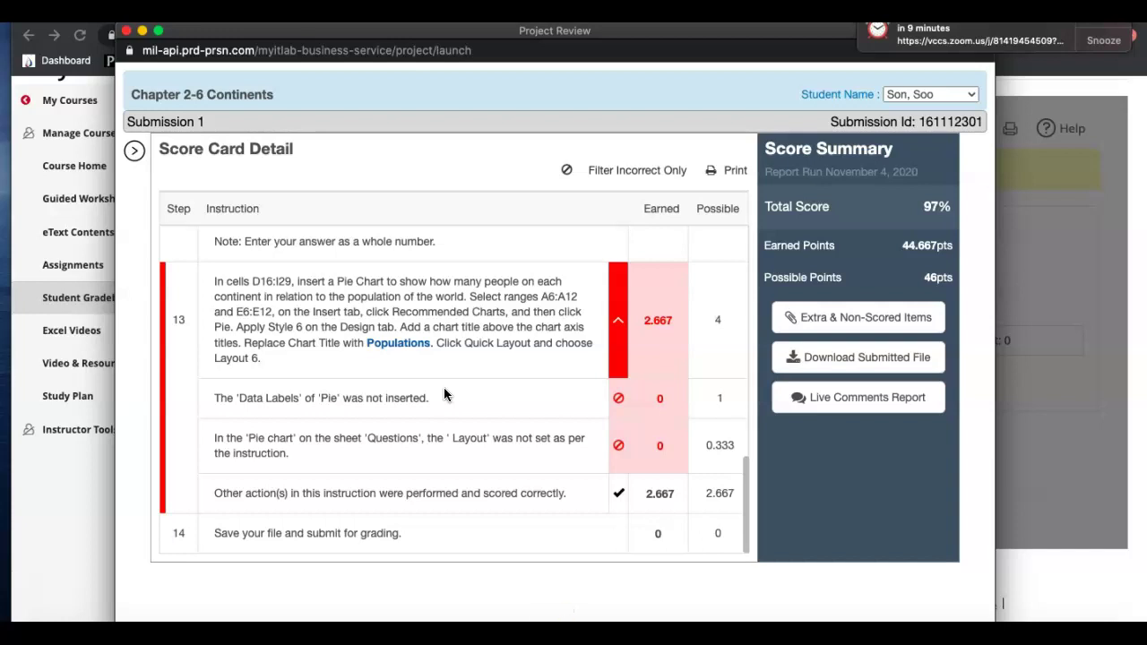
{"action": "left_click", "coordinate": [126, 31]}
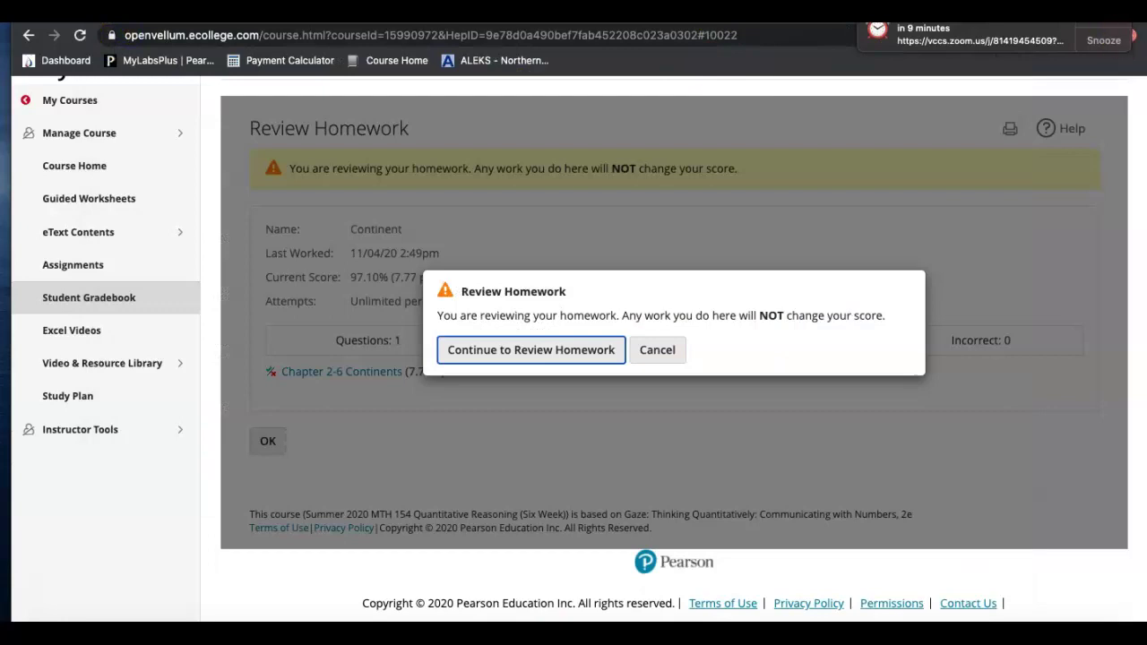
{"action": "left_click", "coordinate": [672, 353]}
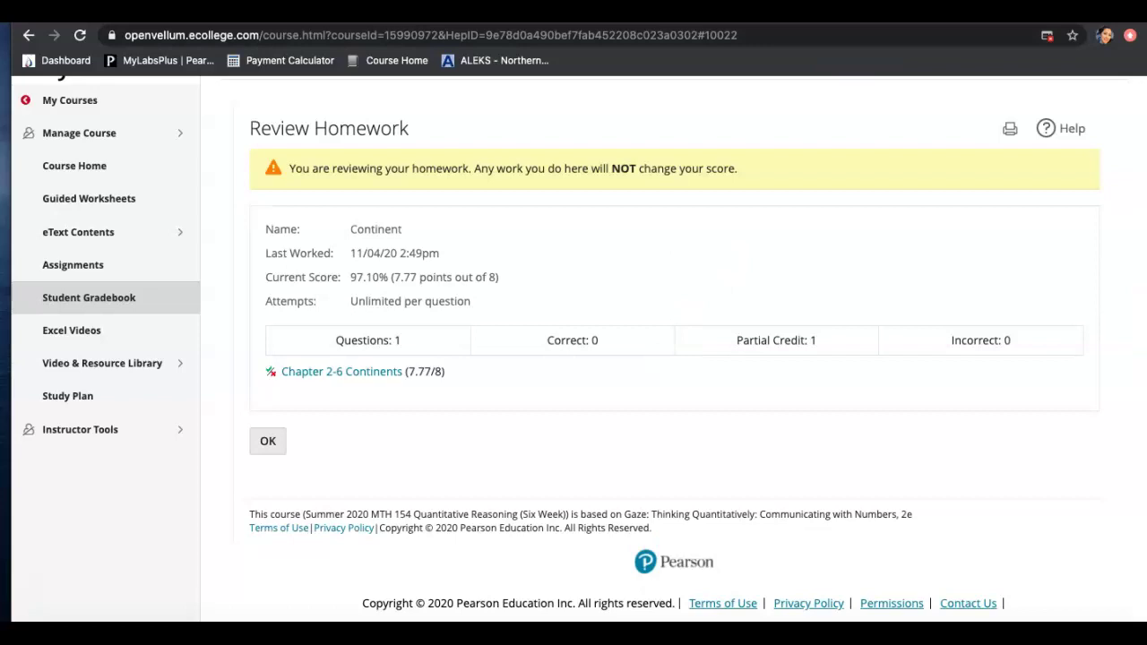